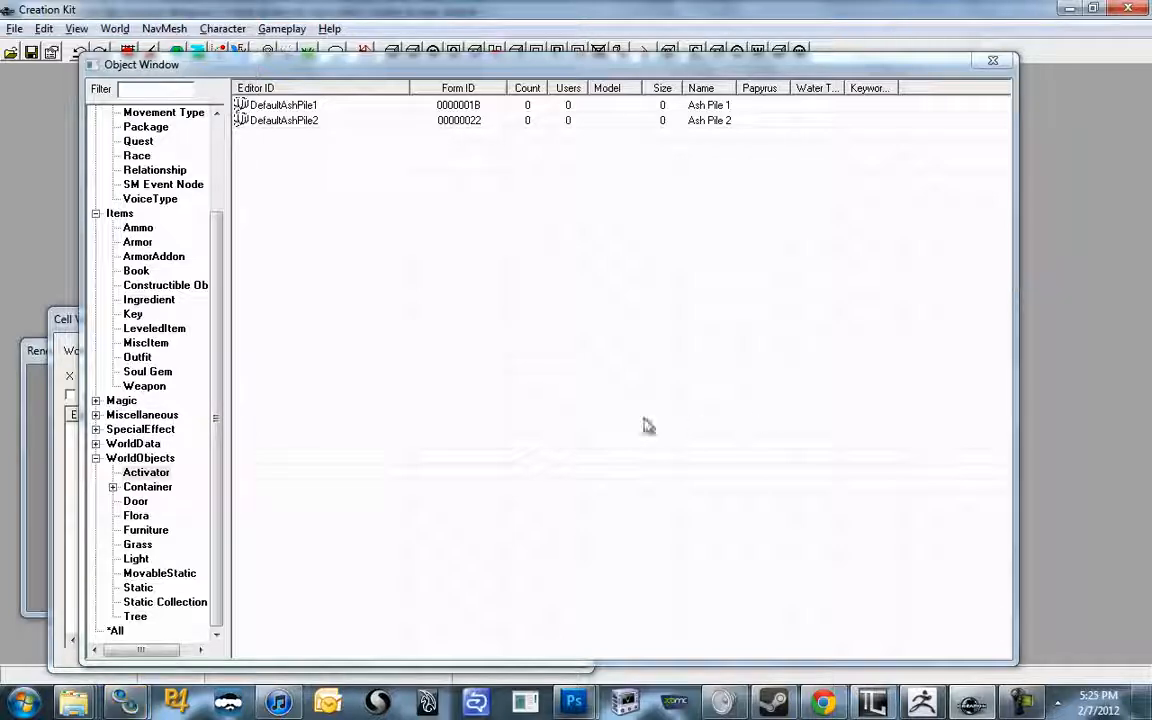
# Load the Skyrim.esm master file as plugin data and accept all warnings during loading
pyautogui.click(14, 32)
pyautogui.click(40, 31)
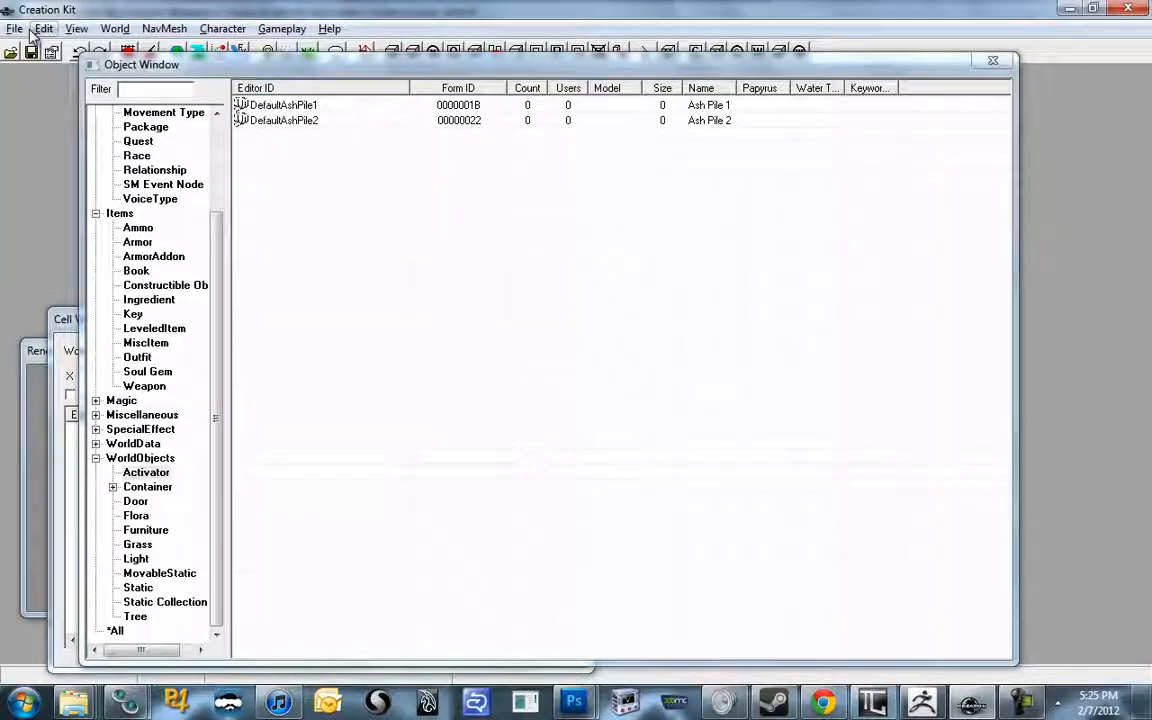
pyautogui.click(15, 29)
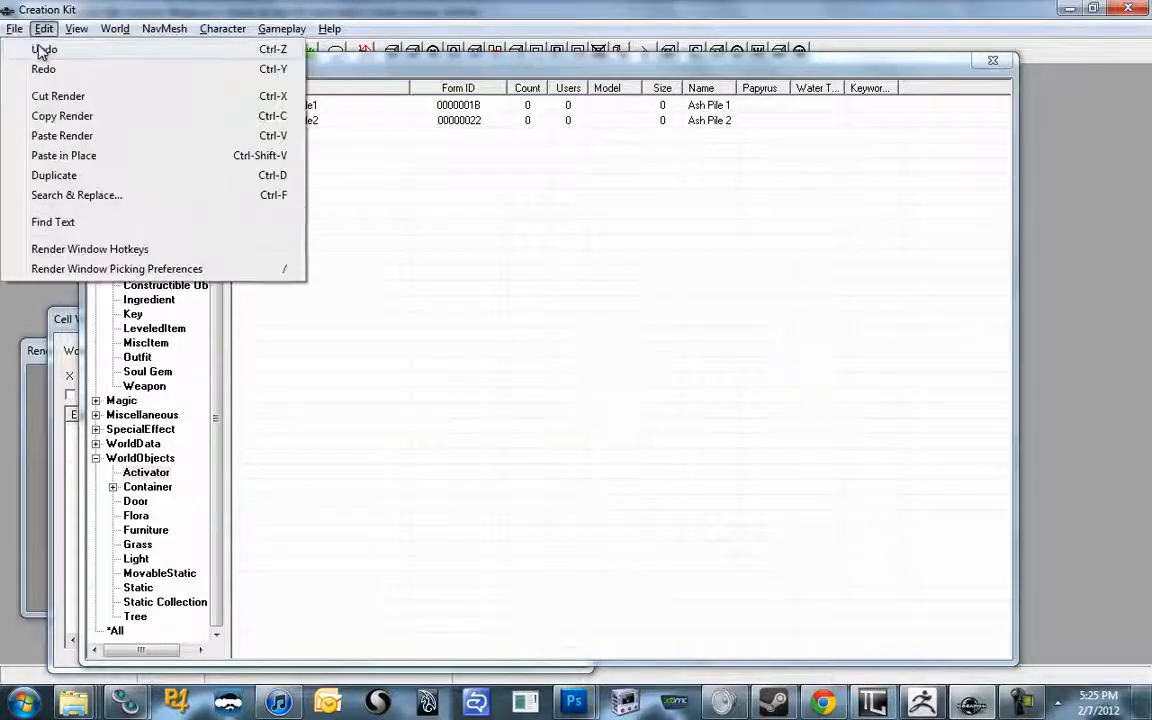
pyautogui.click(20, 49)
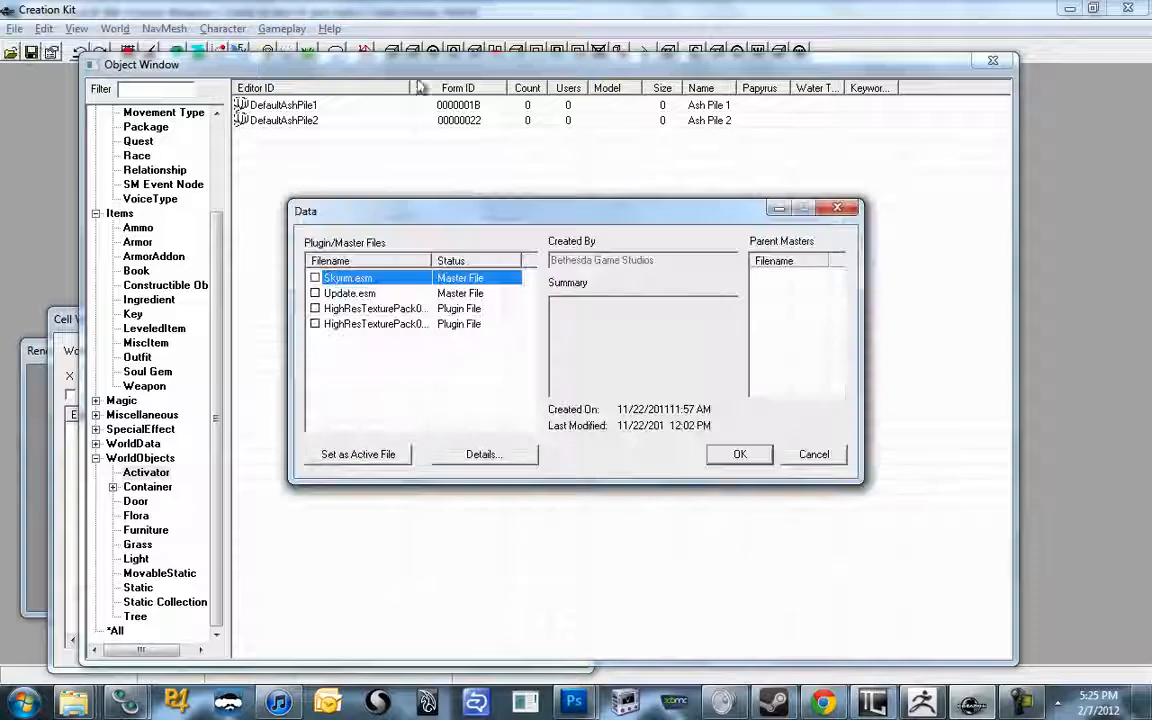
pyautogui.click(316, 278)
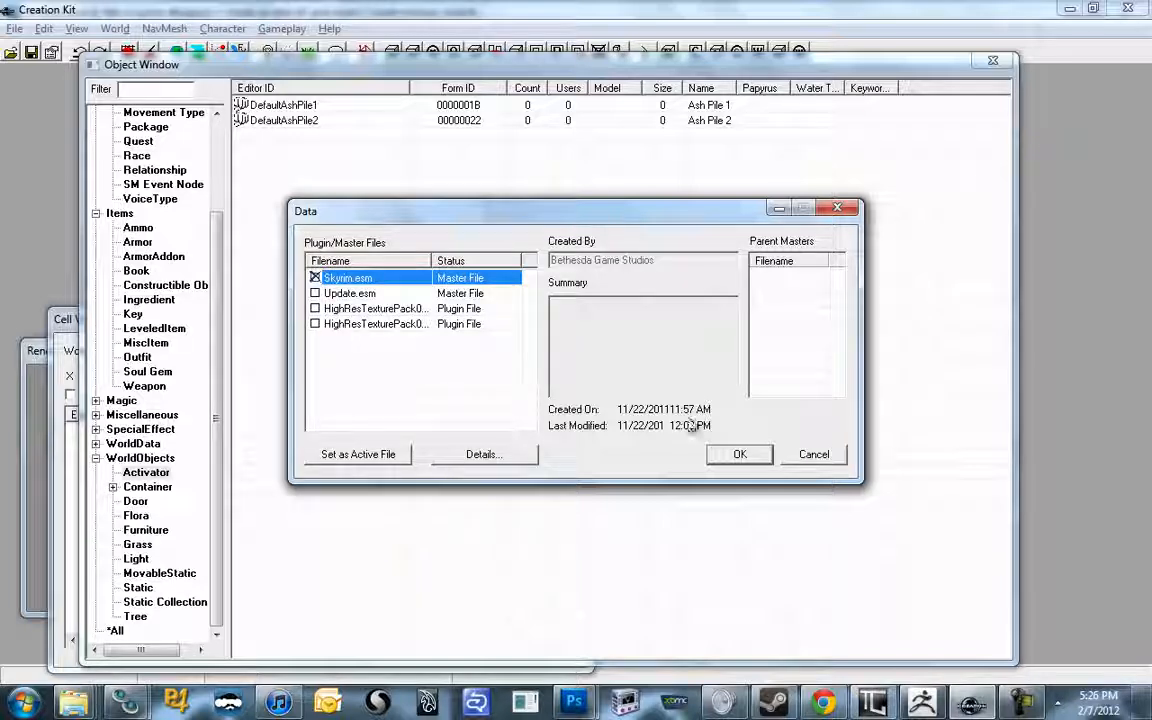
pyautogui.click(741, 455)
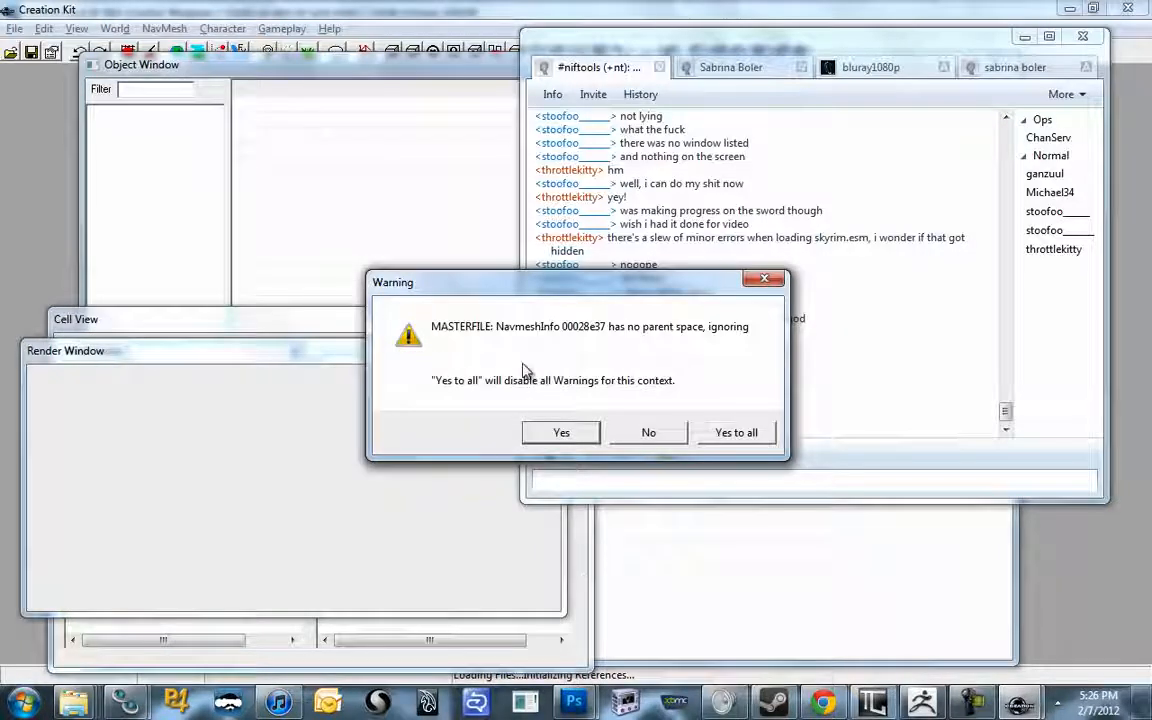
pyautogui.click(737, 434)
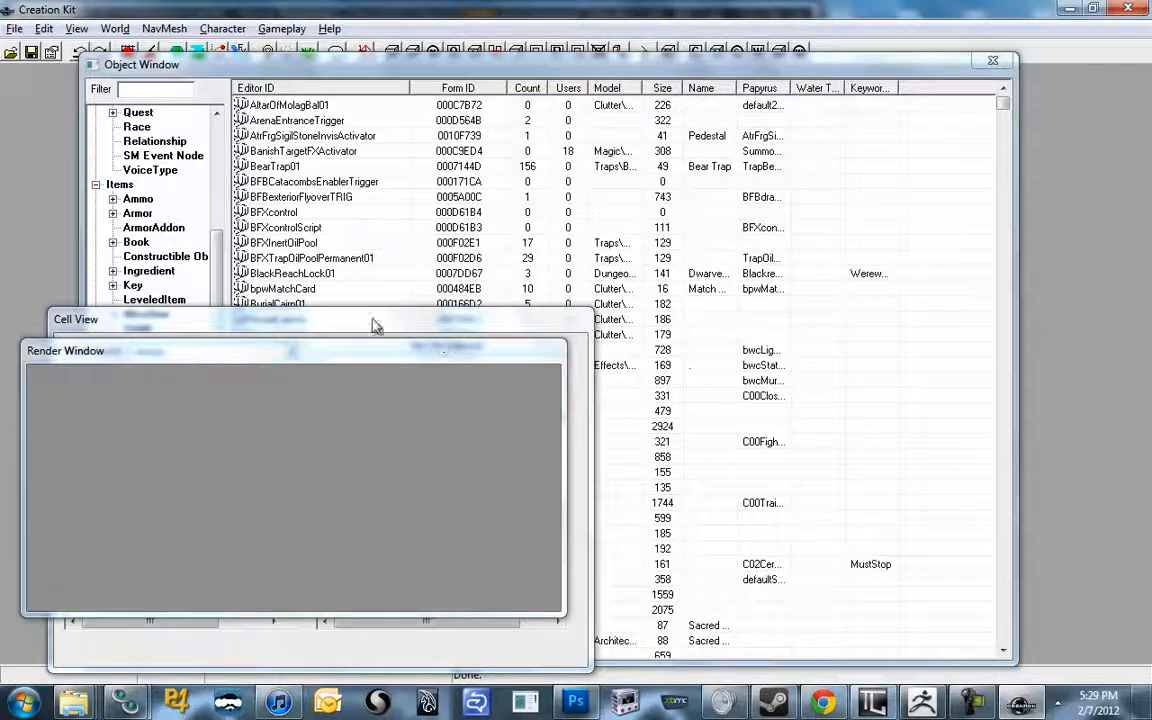
# Move the Cell View and Render Window aside and bring the Object Window to the front
pyautogui.moveTo(299, 323); pyautogui.dragTo(698, 313)
pyautogui.moveTo(848, 303); pyautogui.dragTo(1093, 286)
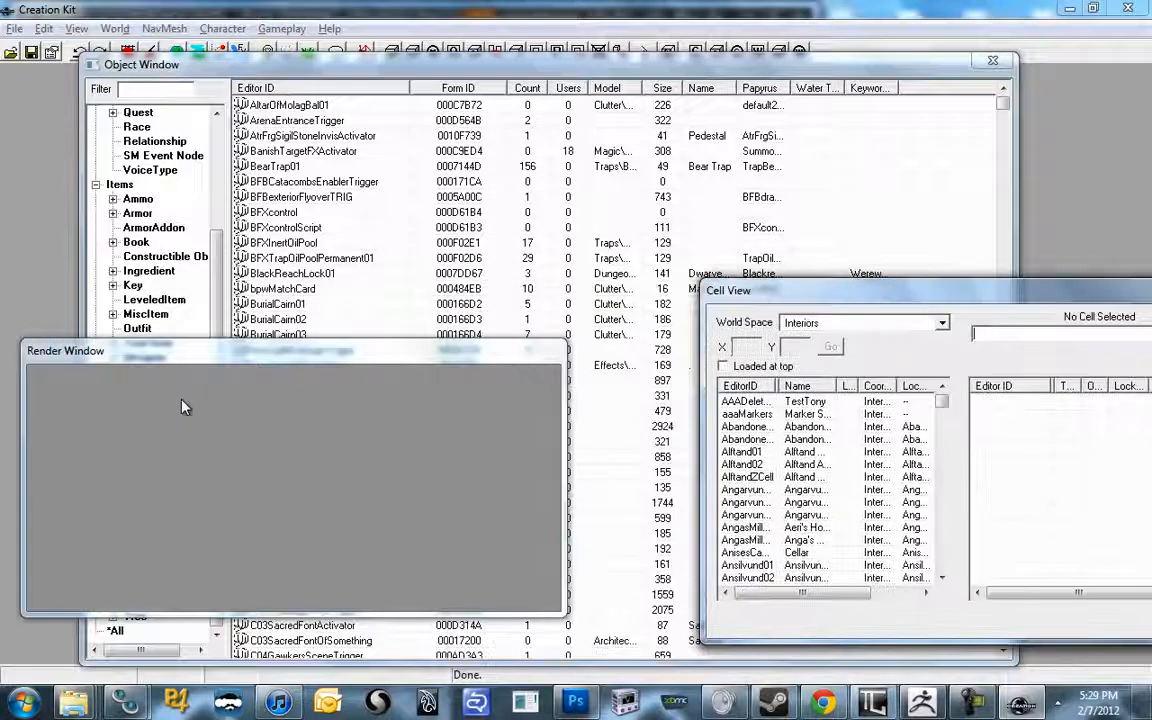
pyautogui.moveTo(208, 358); pyautogui.dragTo(1008, 414)
pyautogui.moveTo(882, 300); pyautogui.dragTo(1140, 426)
pyautogui.moveTo(866, 416); pyautogui.dragTo(965, 442)
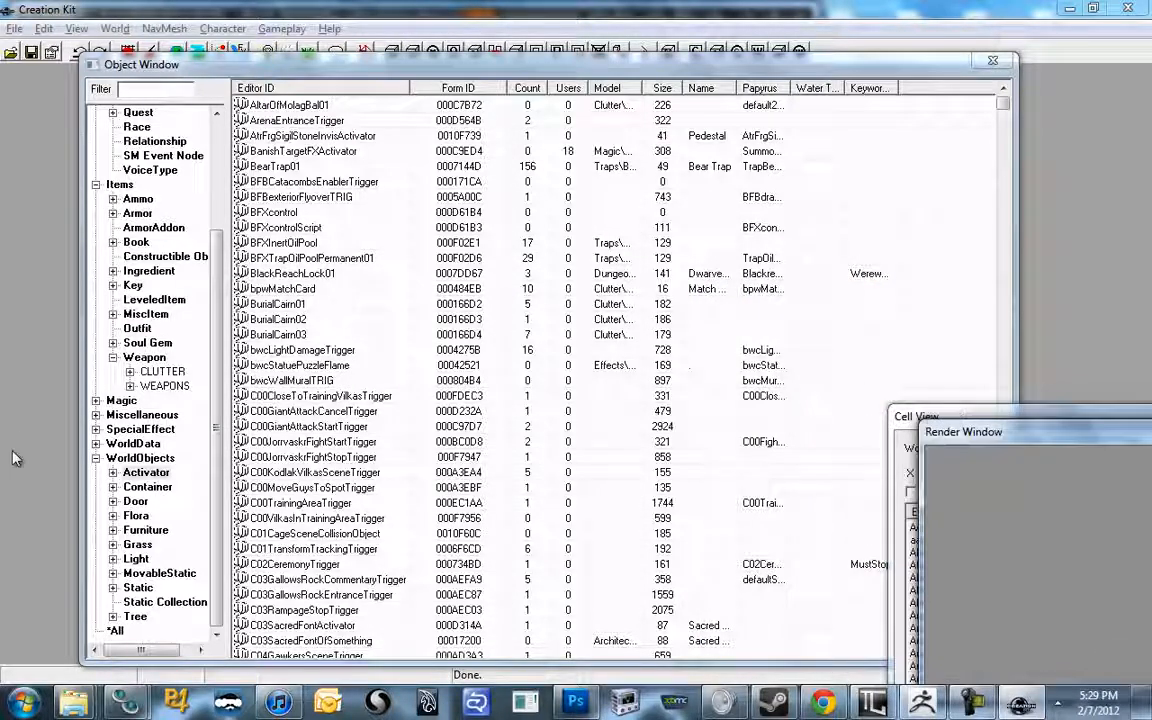
pyautogui.click(193, 300)
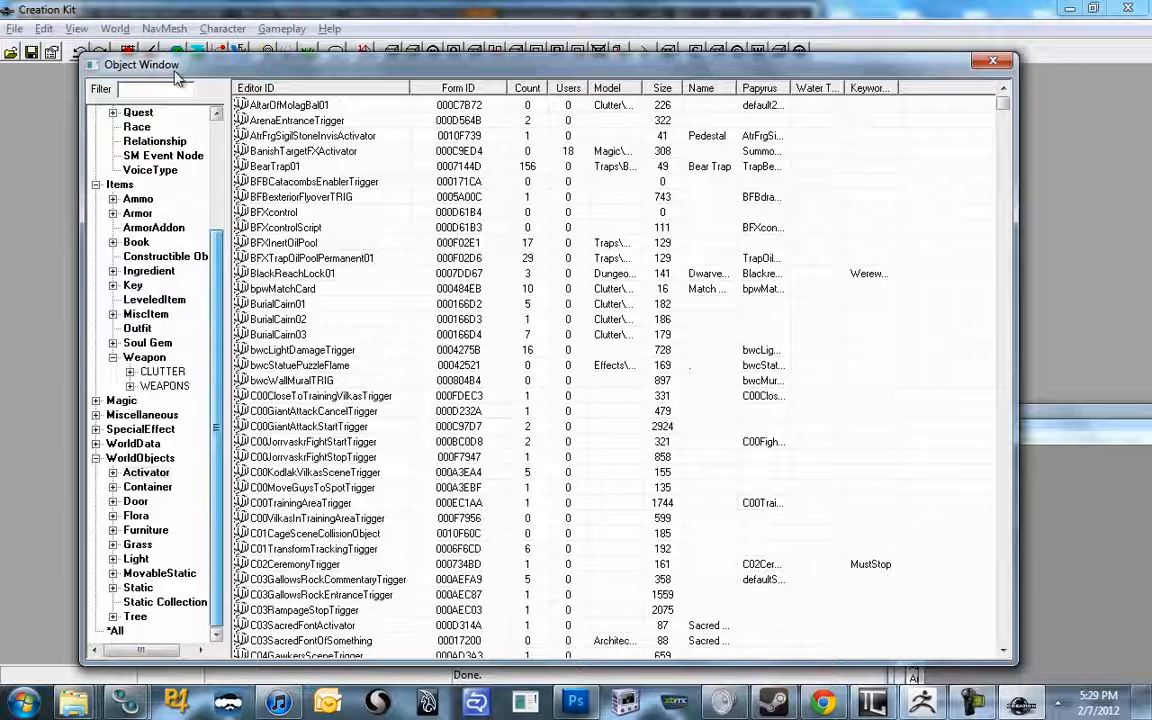
pyautogui.moveTo(171, 60); pyautogui.dragTo(128, 62)
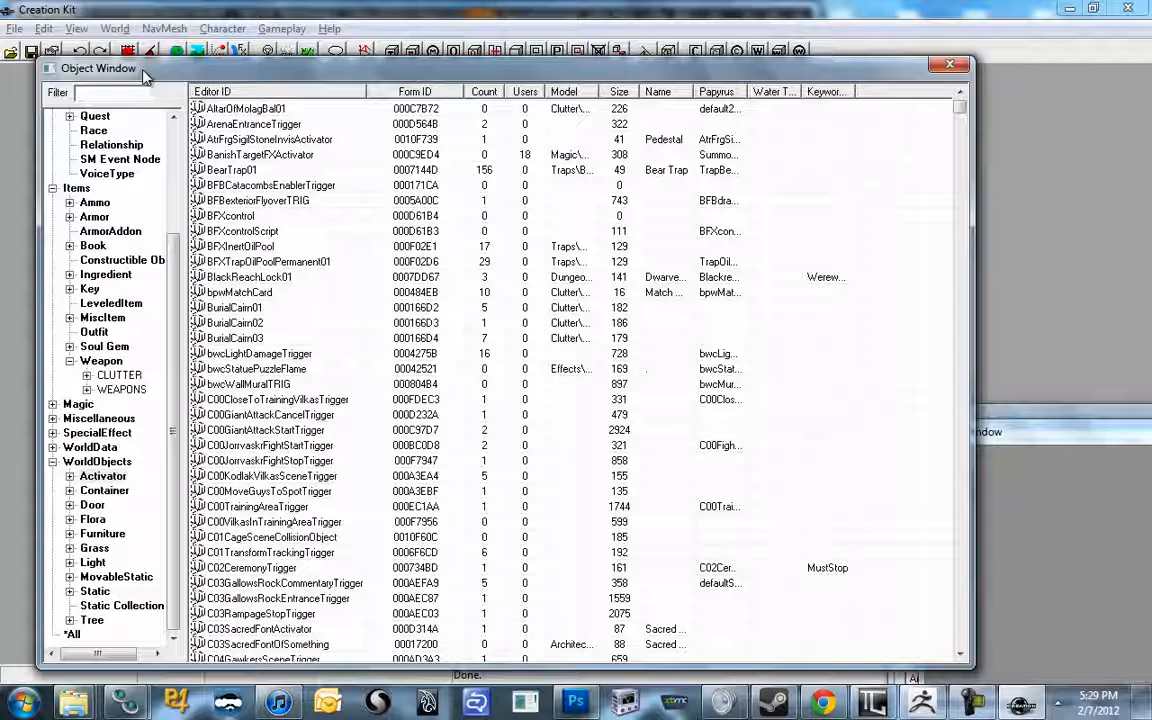
# Filter the Object Window by DaedricSword and list the matching objects in the Weapon category
pyautogui.scroll(4, 168, 132)
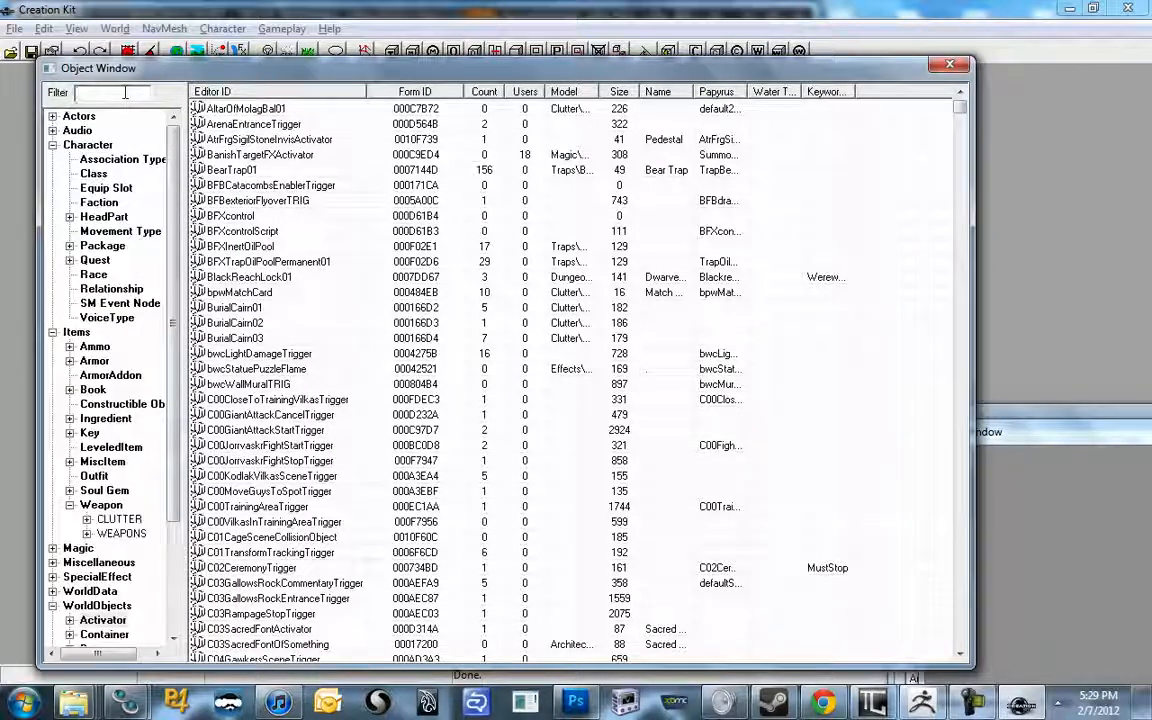
pyautogui.click(125, 92)
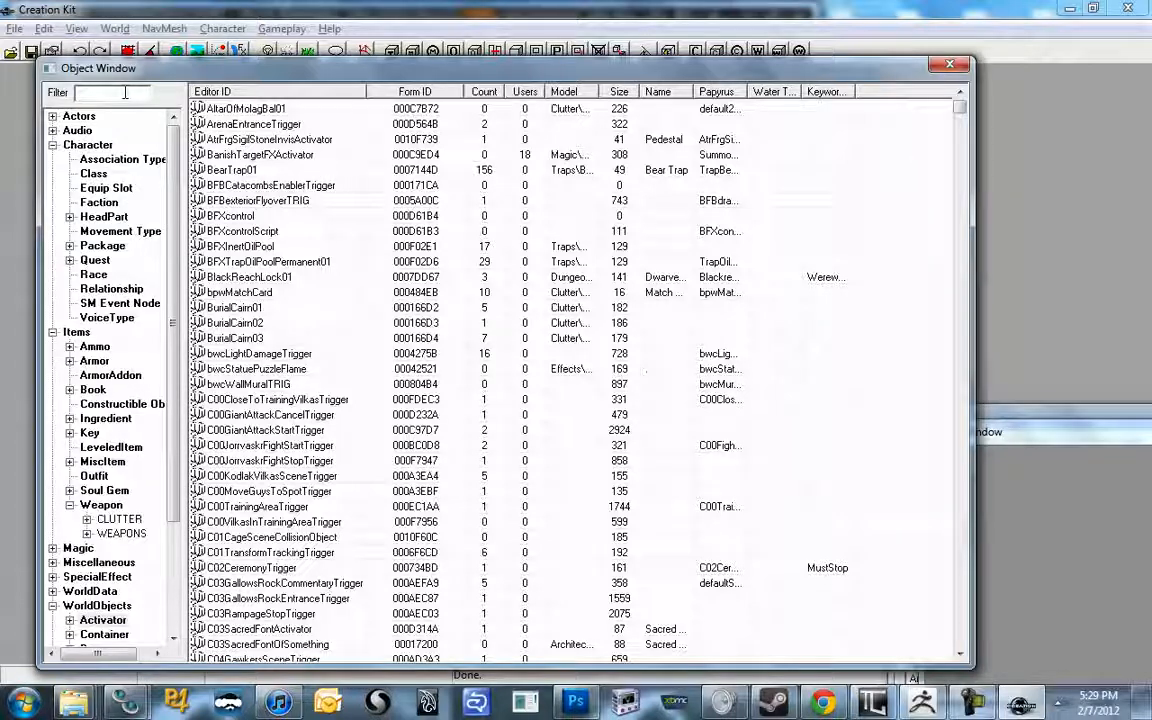
pyautogui.write('a')
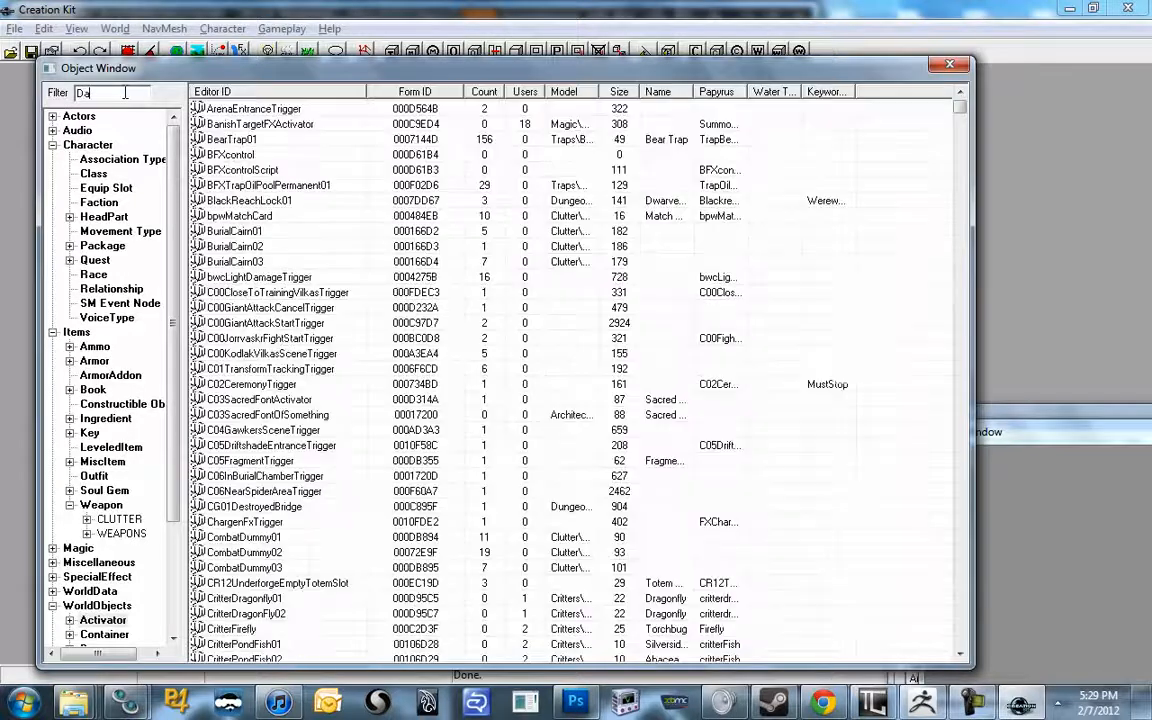
pyautogui.write('edricSword')
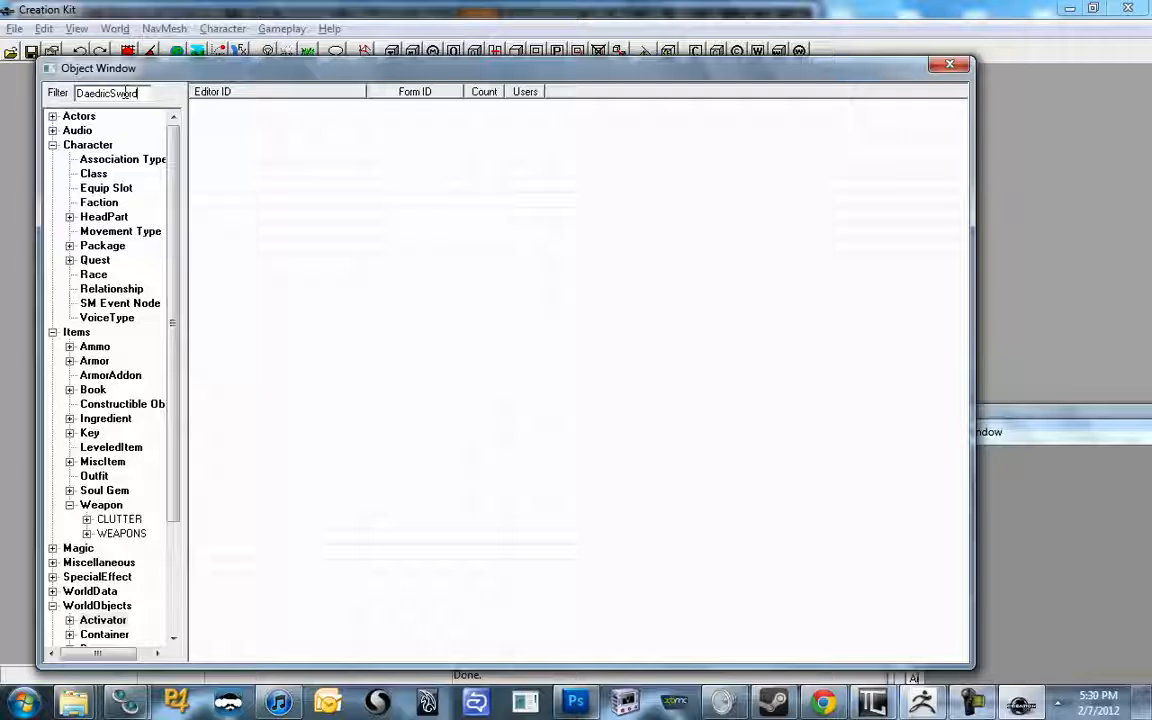
pyautogui.moveTo(176, 125)
pyautogui.mouseDown()
pyautogui.moveTo(195, 255)
pyautogui.moveTo(180, 108)
pyautogui.moveTo(185, 240)
pyautogui.moveTo(211, 121)
pyautogui.moveTo(185, 159)
pyautogui.moveTo(179, 132)
pyautogui.mouseUp()
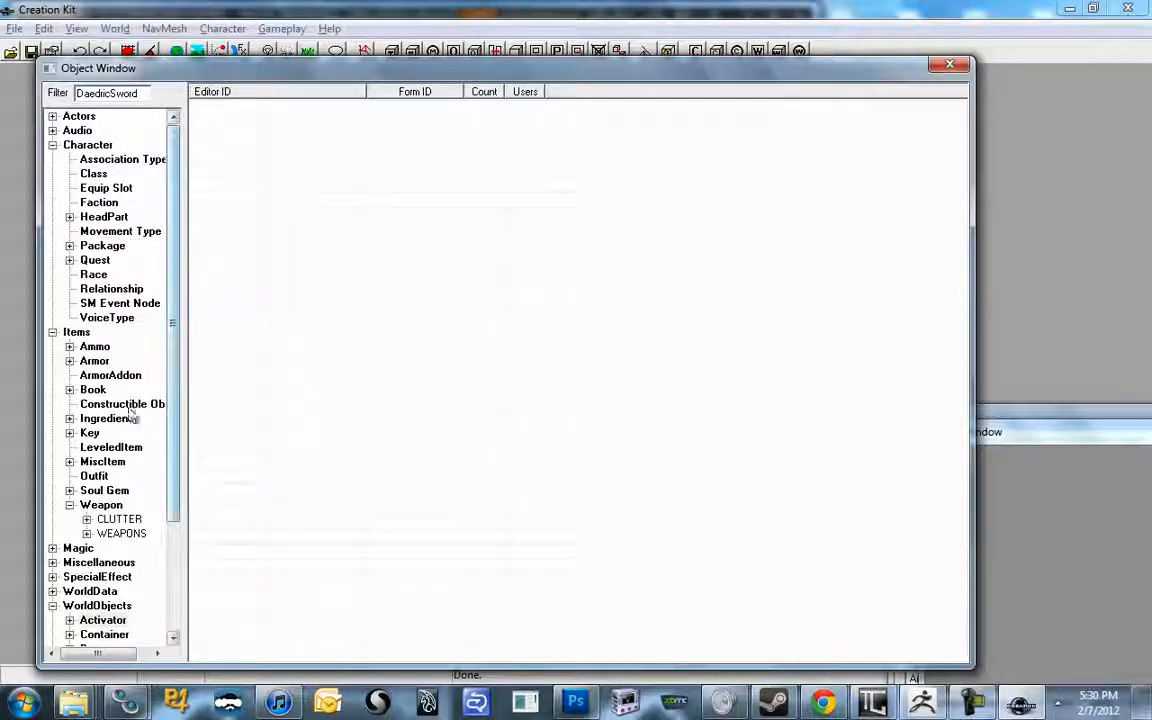
pyautogui.click(104, 507)
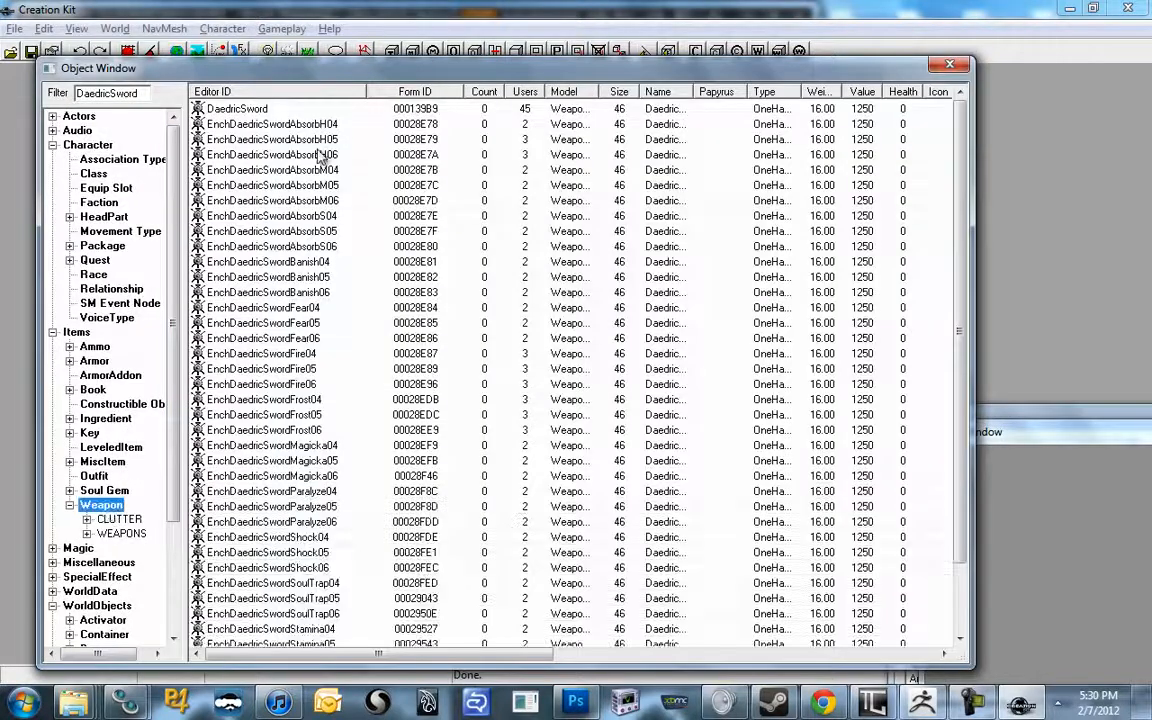
# Browse the filtered Daedric sword weapons and switch the list to objects of all categories
pyautogui.click(283, 123)
pyautogui.scroll(-2, 284, 124)
pyautogui.scroll(2, 284, 132)
pyautogui.scroll(-2, 286, 137)
pyautogui.scroll(2, 287, 138)
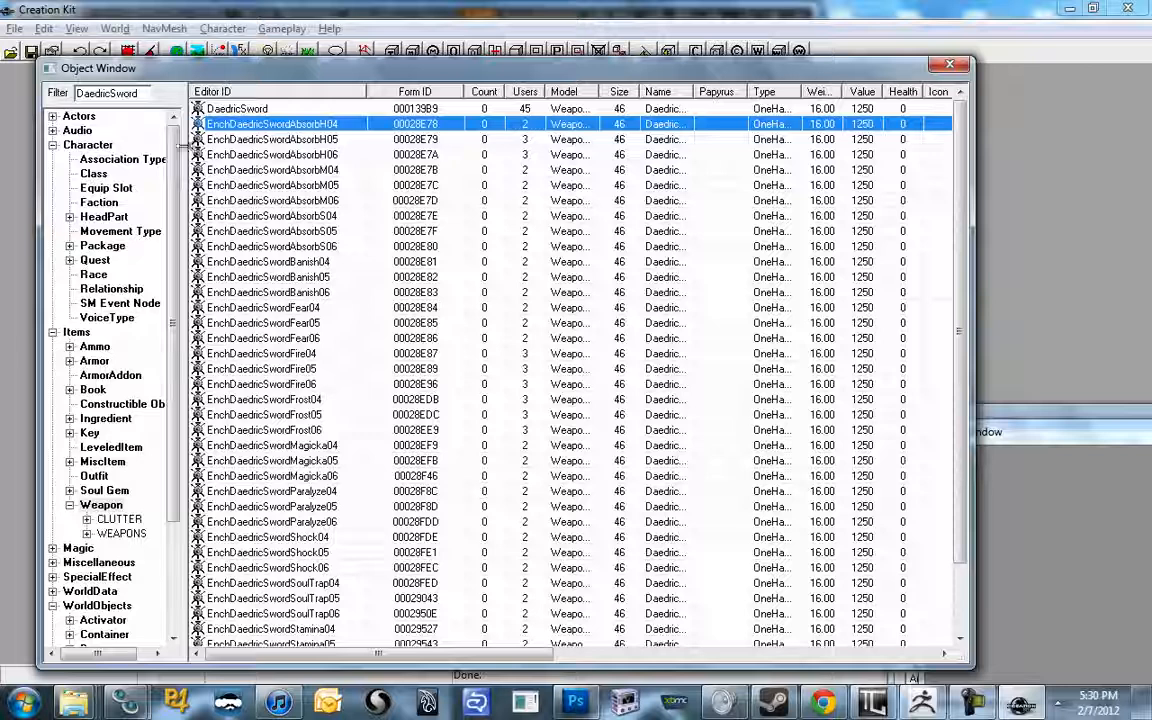
pyautogui.moveTo(173, 152)
pyautogui.mouseDown()
pyautogui.moveTo(171, 198)
pyautogui.moveTo(179, 152)
pyautogui.mouseUp()
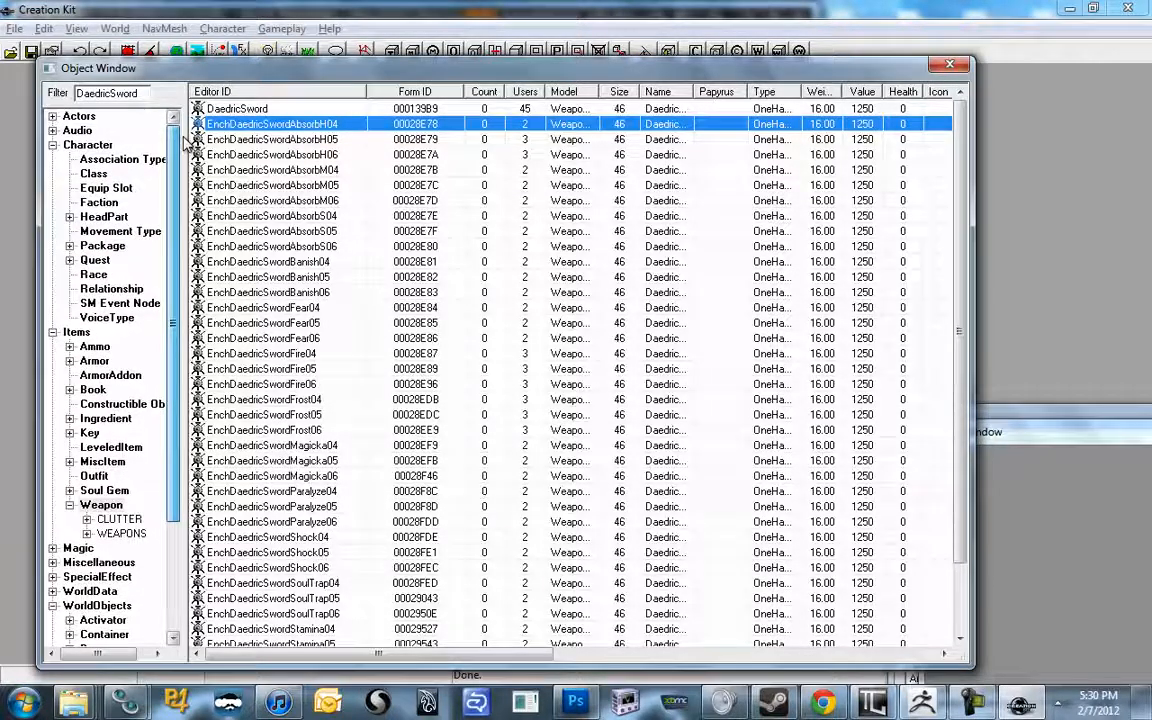
pyautogui.moveTo(183, 137); pyautogui.dragTo(177, 293)
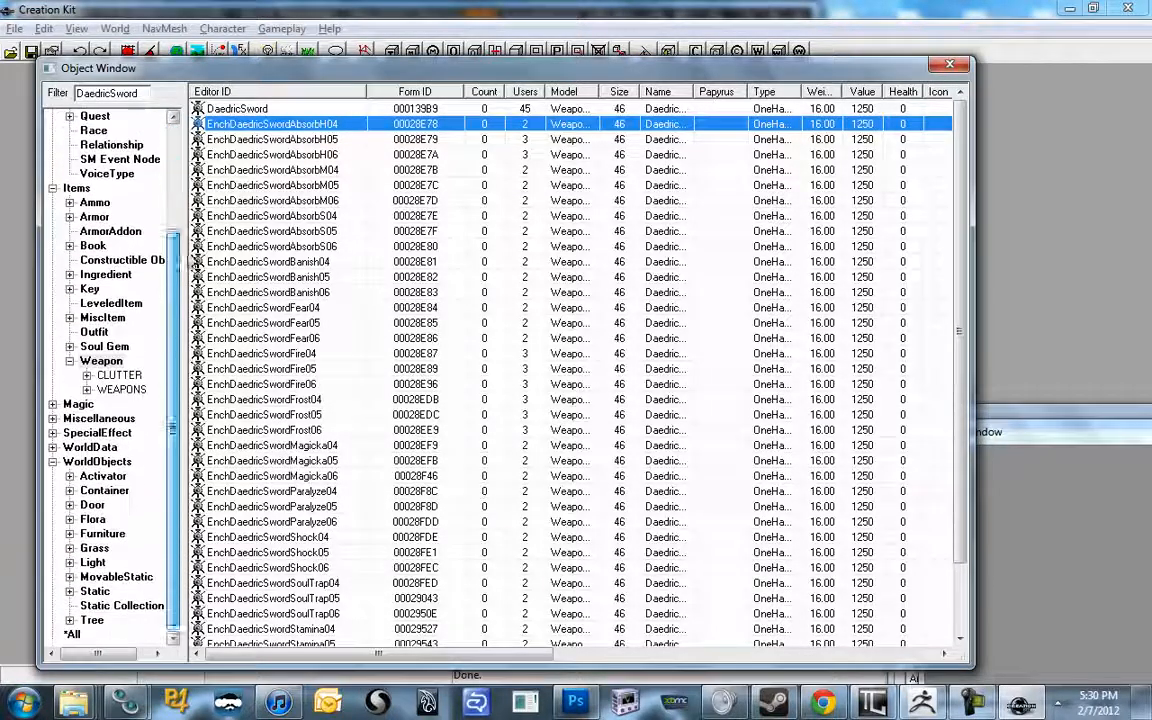
pyautogui.click(74, 636)
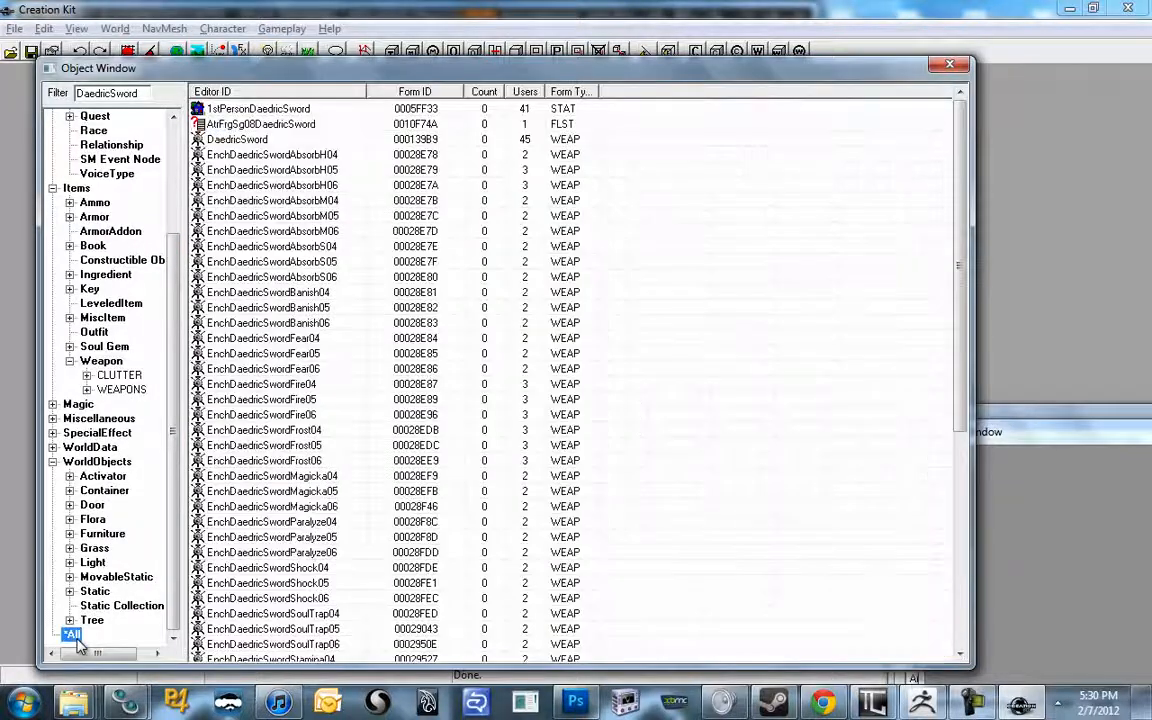
# Duplicate the 1stPersonDaedricSword static and refresh the DaedricSword filter so the list includes the copy
pyautogui.click(303, 113)
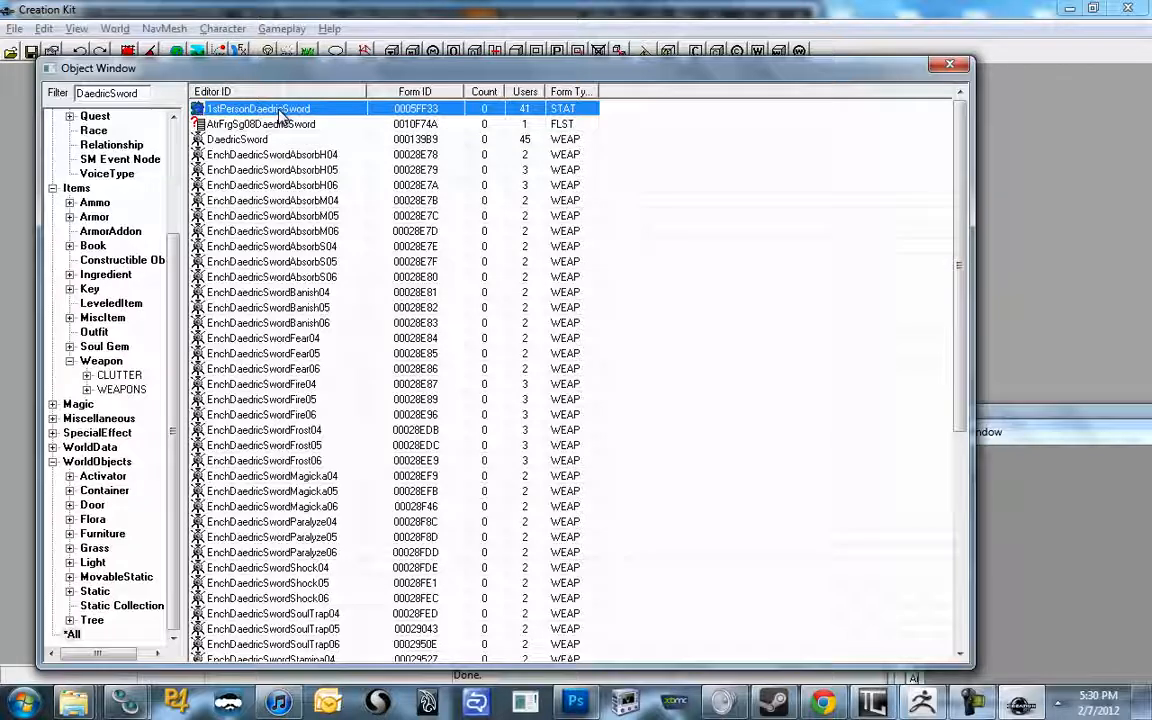
pyautogui.moveTo(261, 66); pyautogui.dragTo(329, 65)
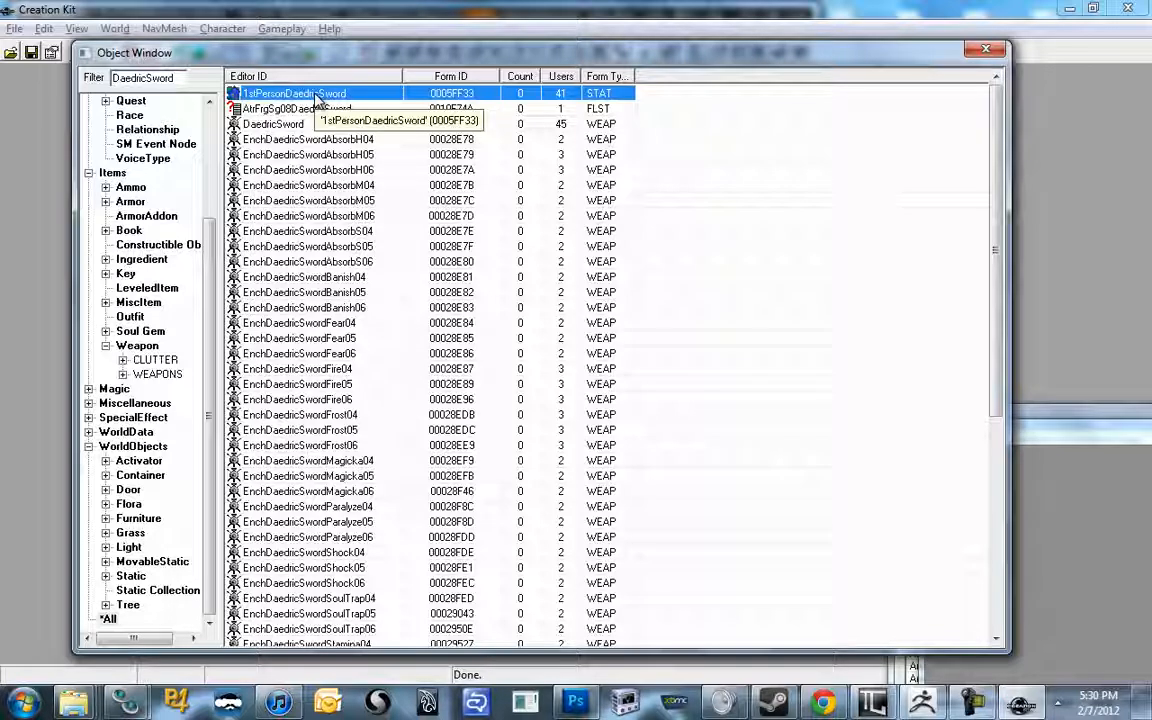
pyautogui.click(317, 94)
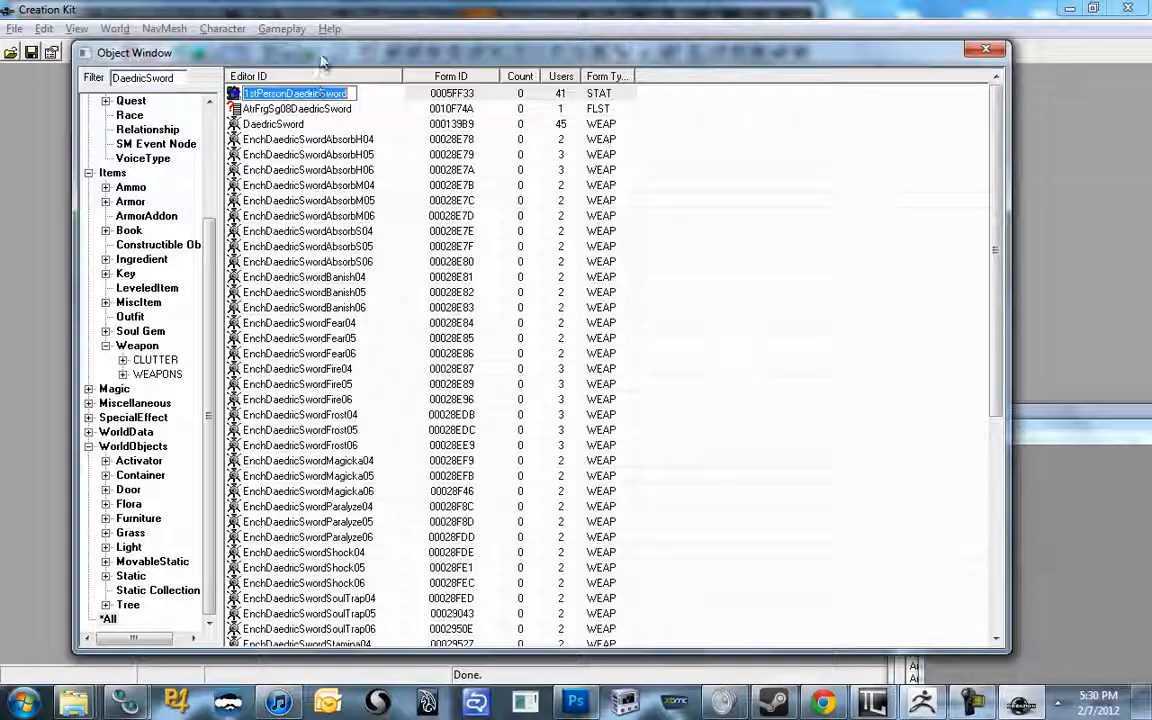
pyautogui.click(392, 95)
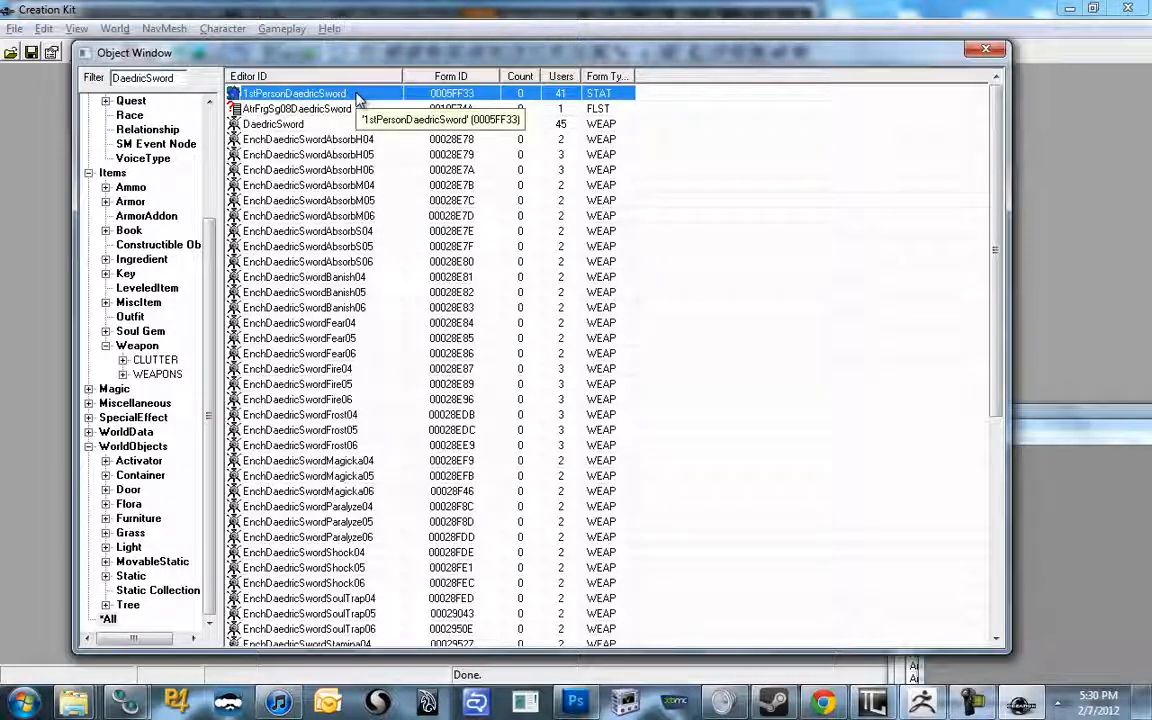
pyautogui.rightClick(358, 100)
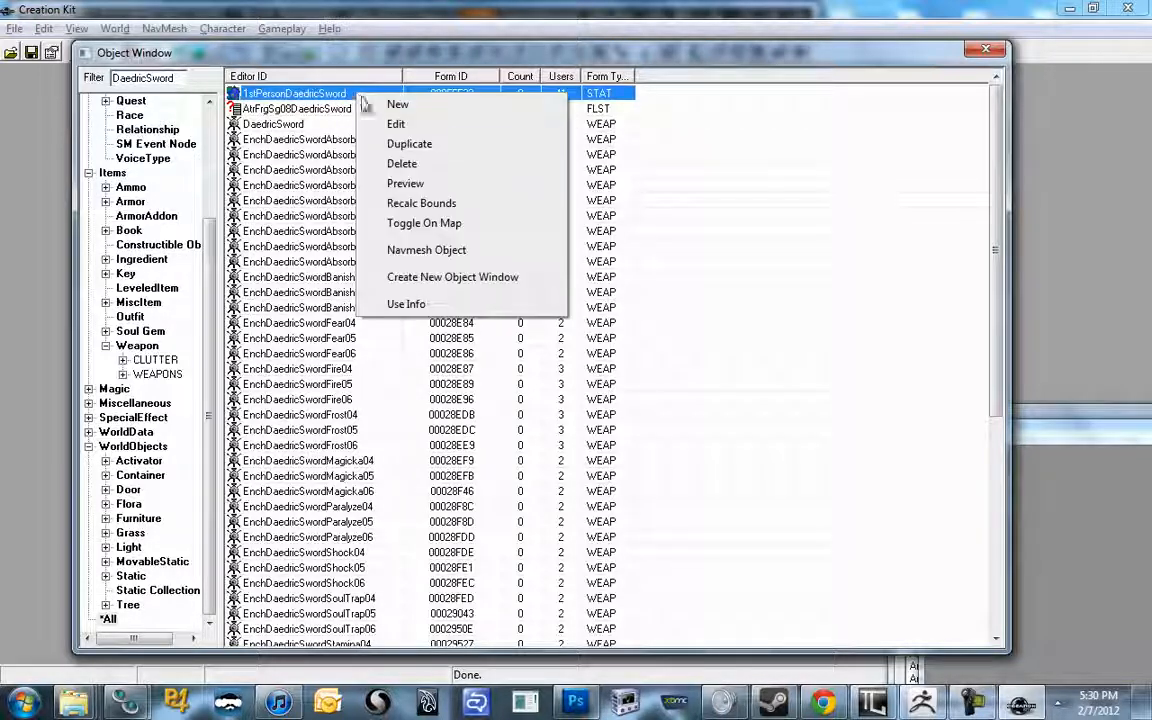
pyautogui.click(372, 140)
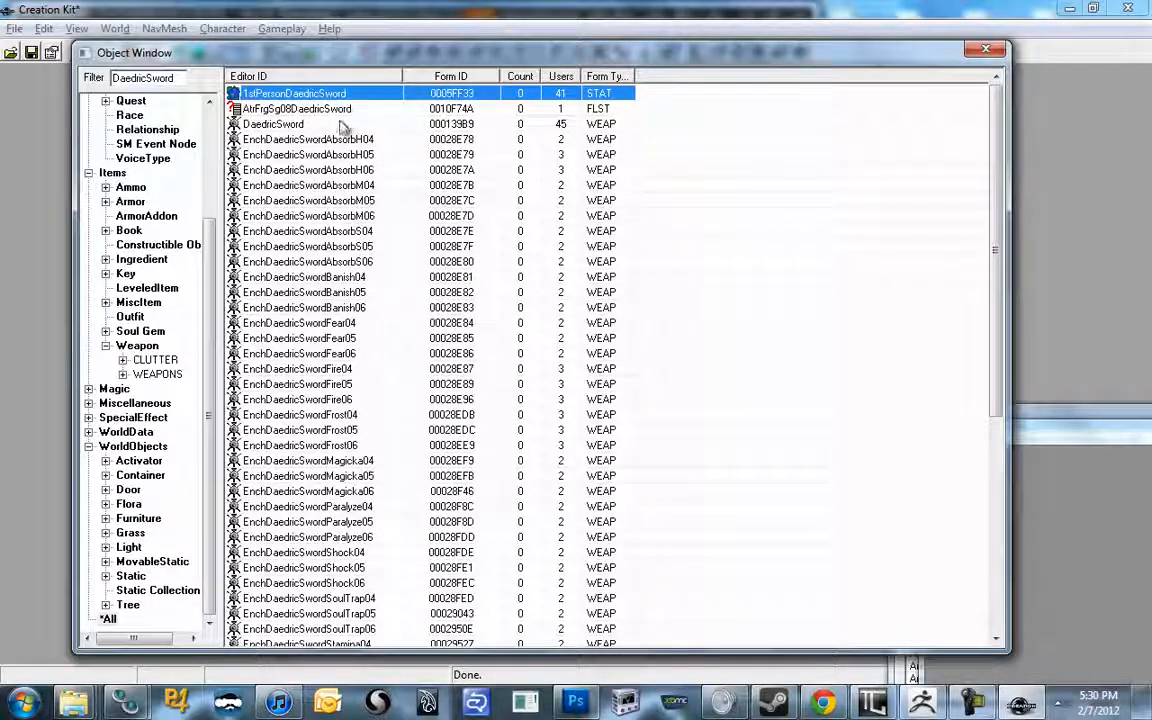
pyautogui.click(184, 80)
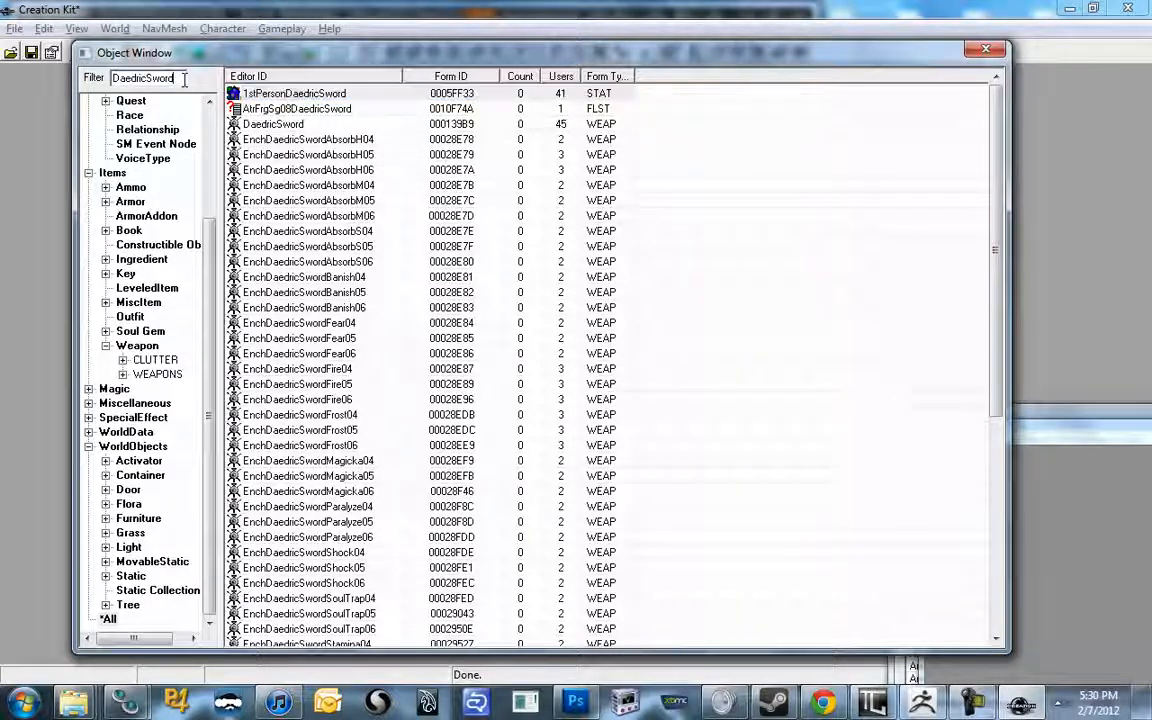
pyautogui.write('/')
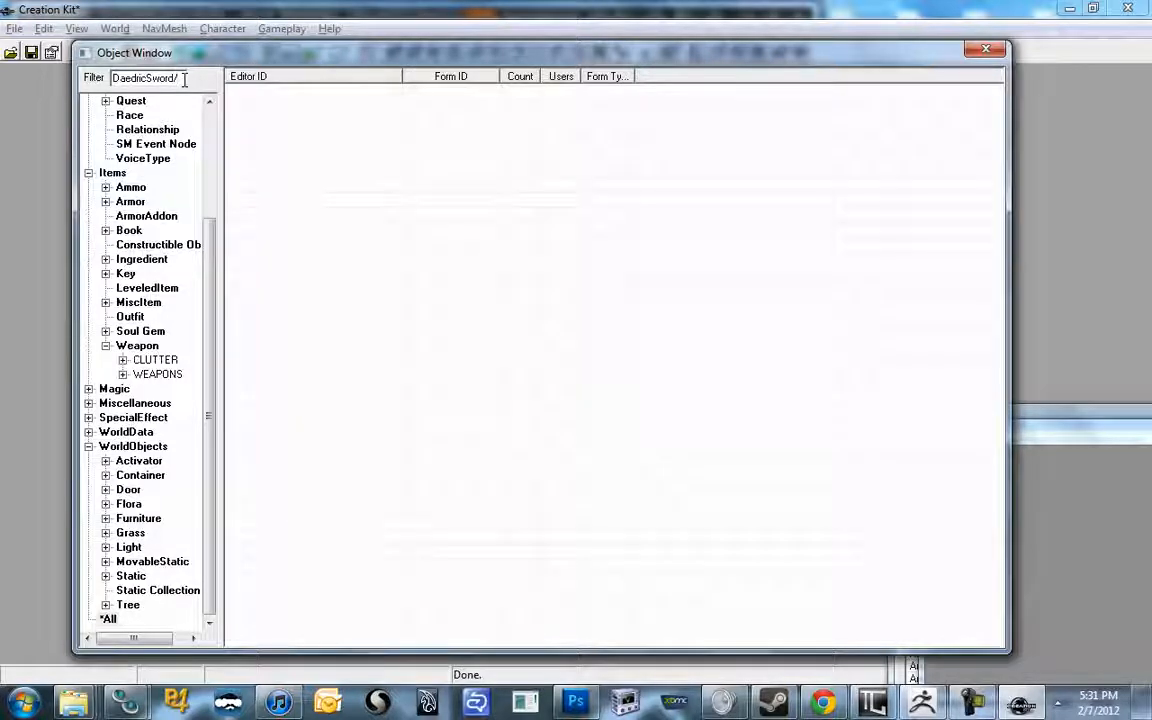
pyautogui.press('BackSpace')
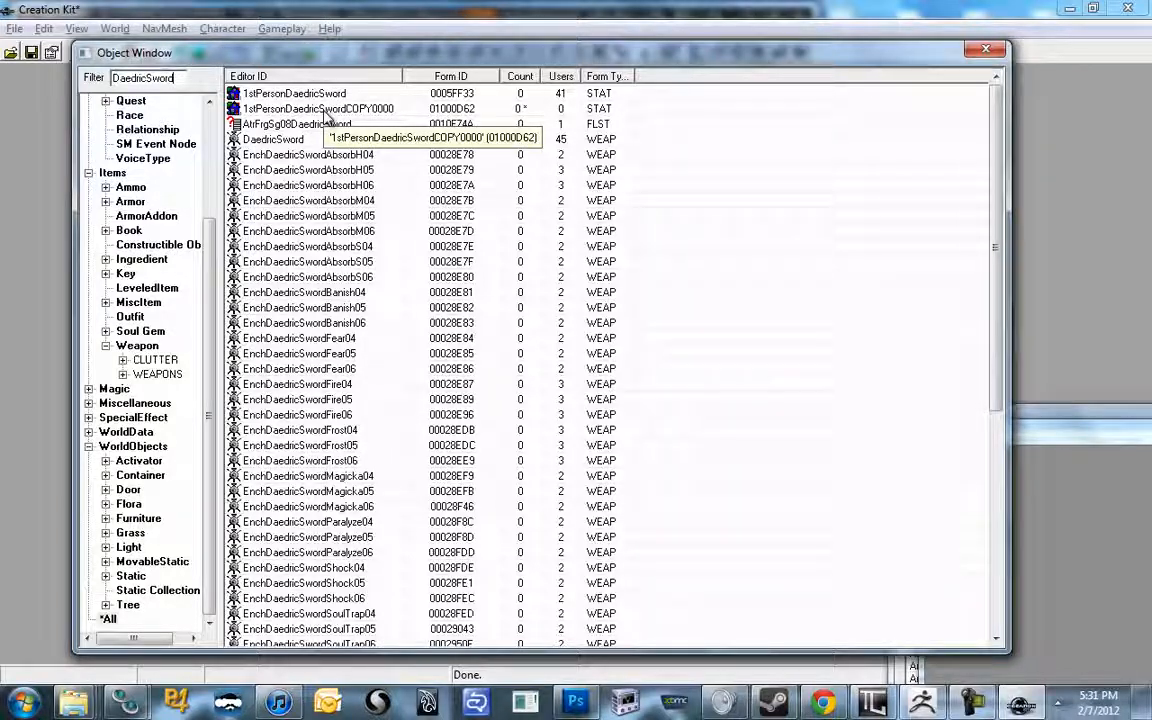
# Open the duplicated first-person sword static and change its ID to 1stPersonTheSituation
pyautogui.click(324, 112)
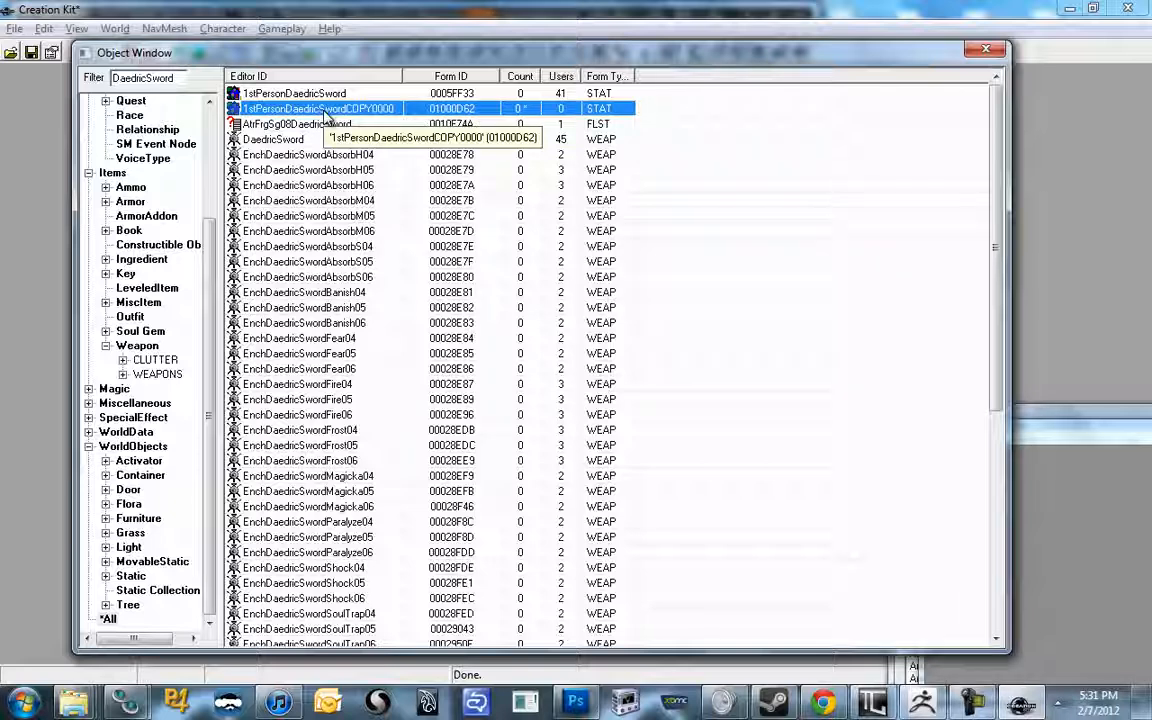
pyautogui.doubleClick(322, 110)
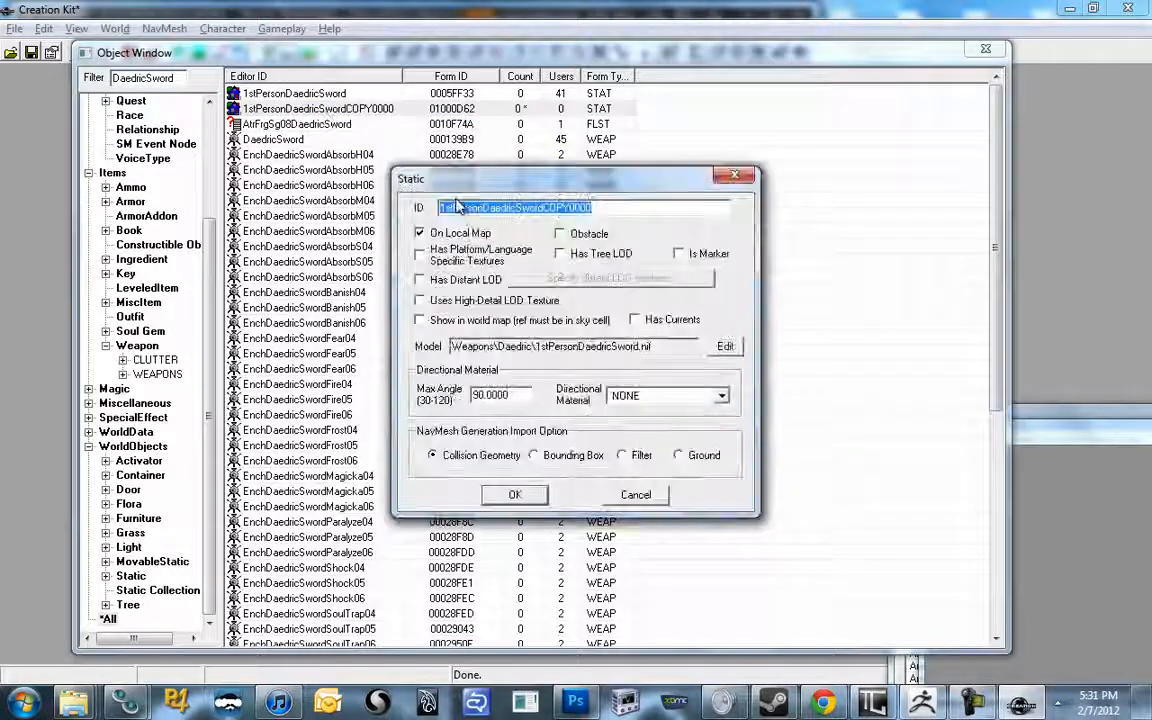
pyautogui.moveTo(405, 178); pyautogui.dragTo(350, 176)
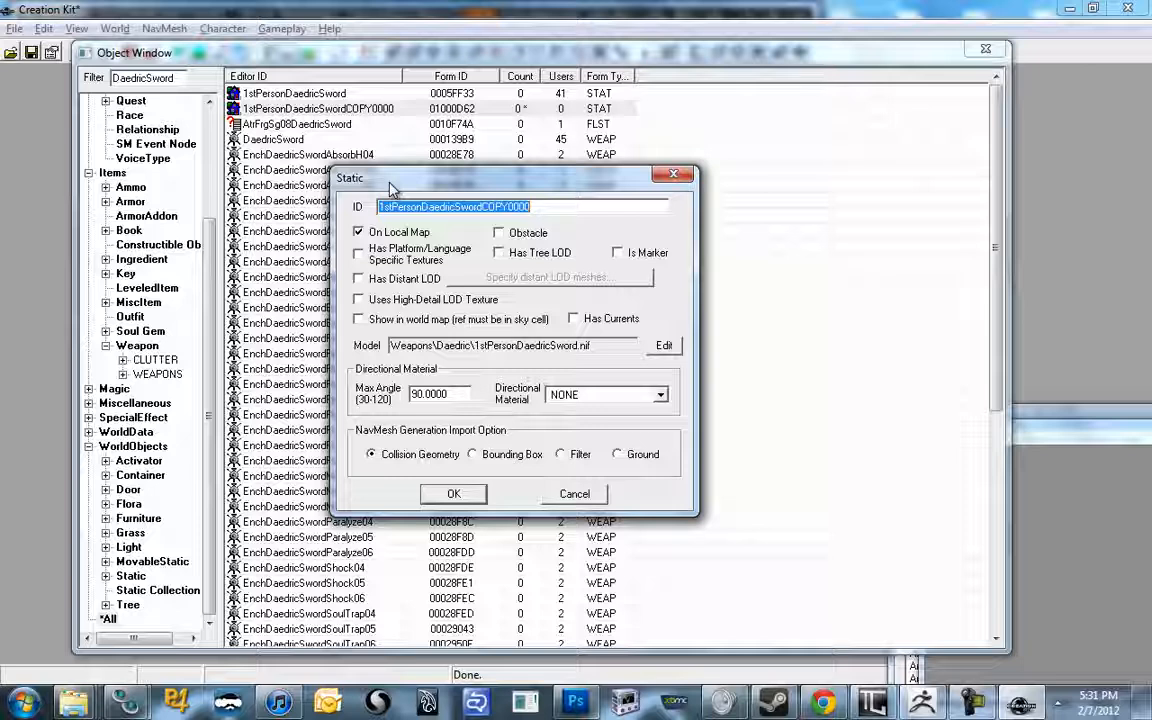
pyautogui.press('Left')
pyautogui.press('BackSpace')
pyautogui.press('BackSpace')
pyautogui.press('BackSpace')
pyautogui.press('BackSpace')
pyautogui.press('BackSpace')
pyautogui.press('BackSpace')
pyautogui.press('BackSpace')
pyautogui.press('BackSpace')
pyautogui.press('BackSpace')
pyautogui.press('BackSpace')
pyautogui.press('BackSpace')
pyautogui.press('BackSpace')
pyautogui.press('BackSpace')
pyautogui.press('BackSpace')
pyautogui.press('BackSpace')
pyautogui.press('BackSpace')
pyautogui.press('BackSpace')
pyautogui.press('BackSpace')
pyautogui.press('BackSpace')
pyautogui.press('BackSpace')
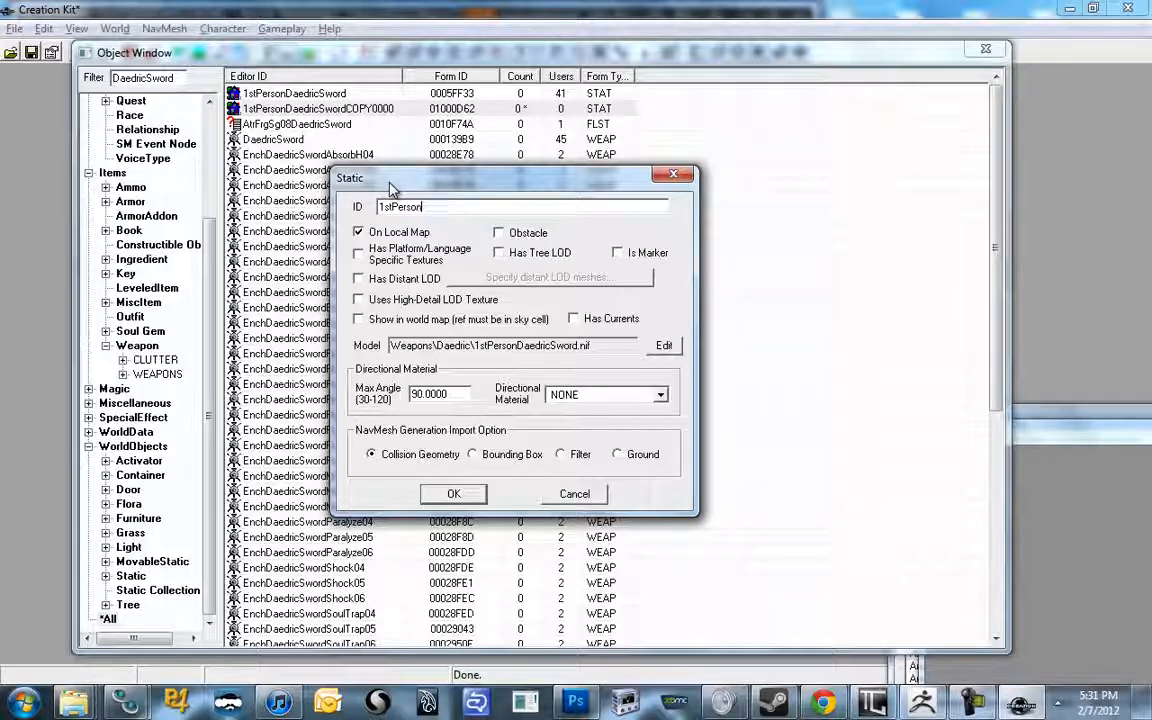
pyautogui.write('TheSituation')
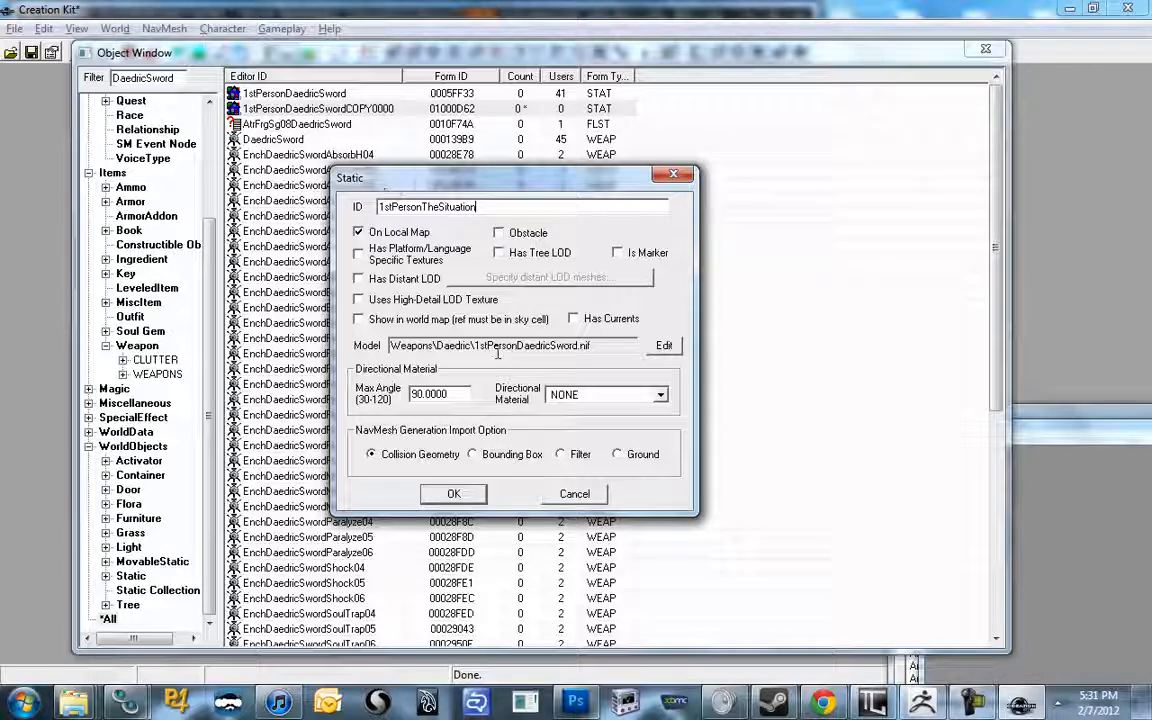
# Open the model data of the 1stPersonTheSituation static and examine its current sword mesh in the preview
pyautogui.moveTo(401, 345); pyautogui.dragTo(362, 348)
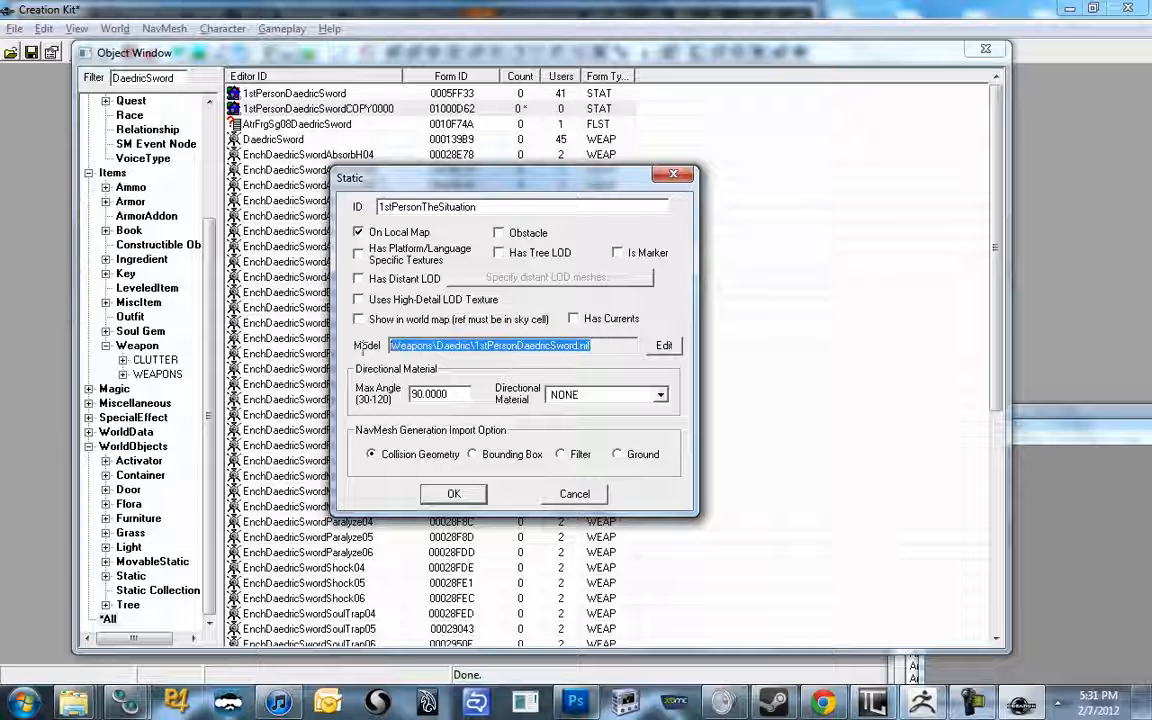
pyautogui.moveTo(611, 345); pyautogui.dragTo(137, 320)
pyautogui.click(676, 347)
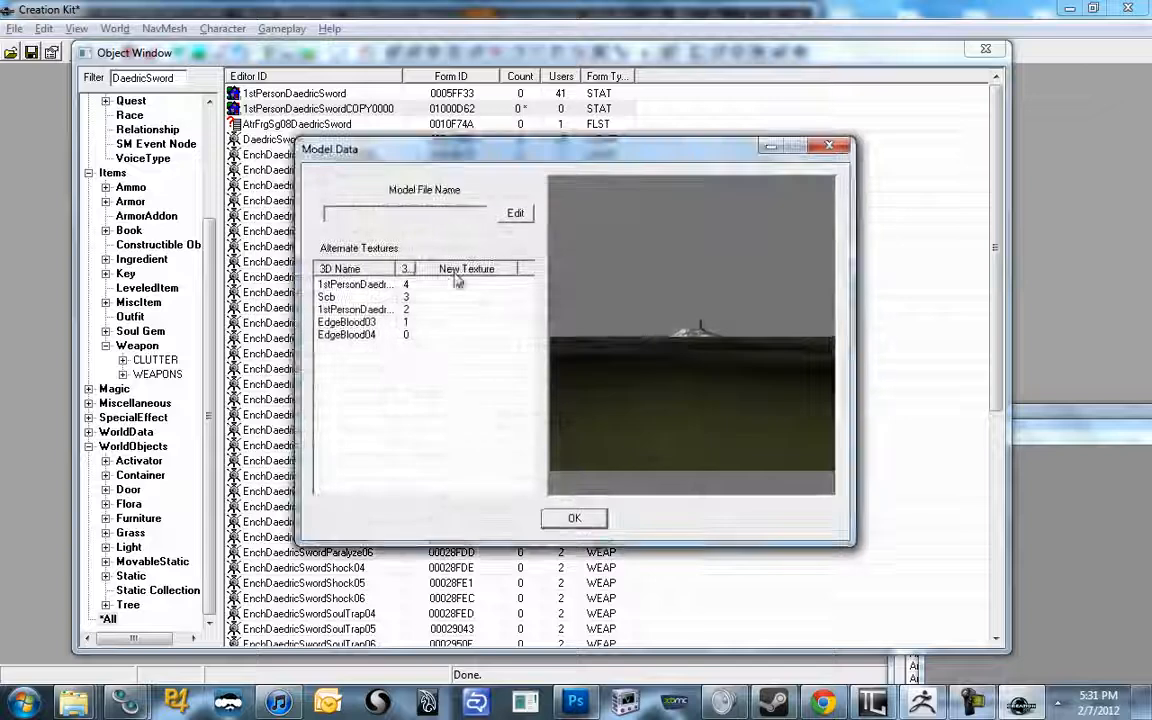
pyautogui.moveTo(447, 153); pyautogui.dragTo(439, 129)
pyautogui.moveTo(631, 270); pyautogui.dragTo(676, 320)
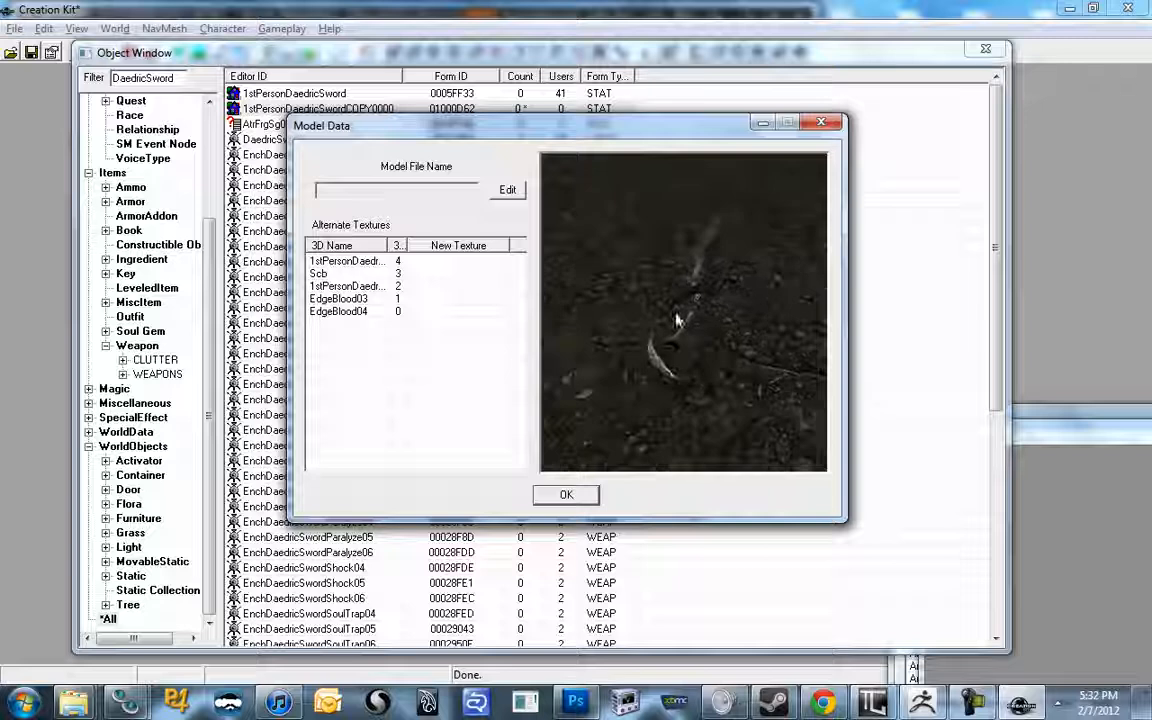
# Try New Iron Sword FX Mesh.nif from the weapons\iron meshes folder as the static's model and inspect its preview
pyautogui.click(509, 196)
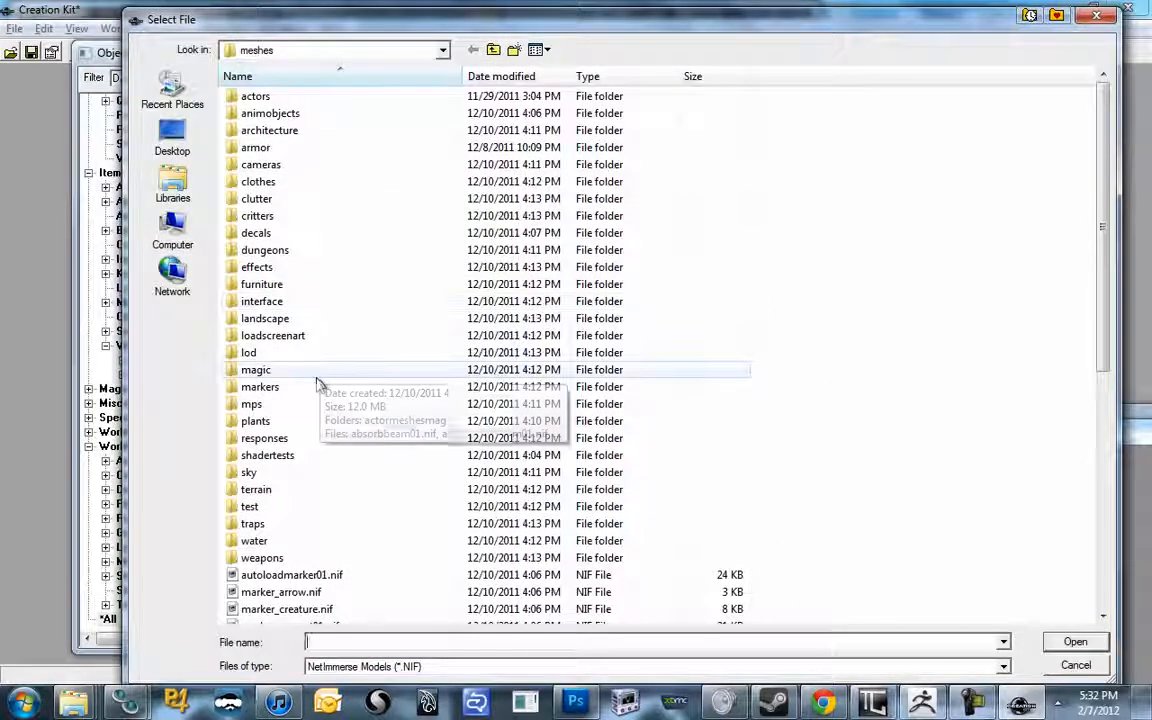
pyautogui.moveTo(330, 31); pyautogui.dragTo(307, 25)
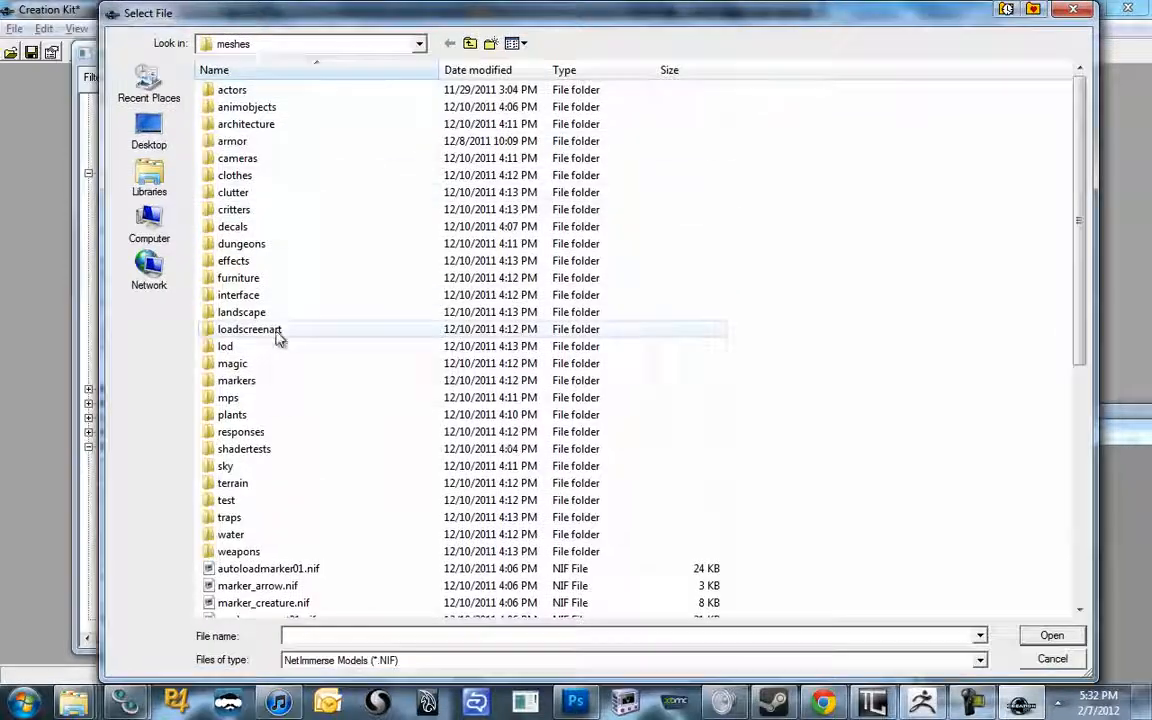
pyautogui.doubleClick(238, 551)
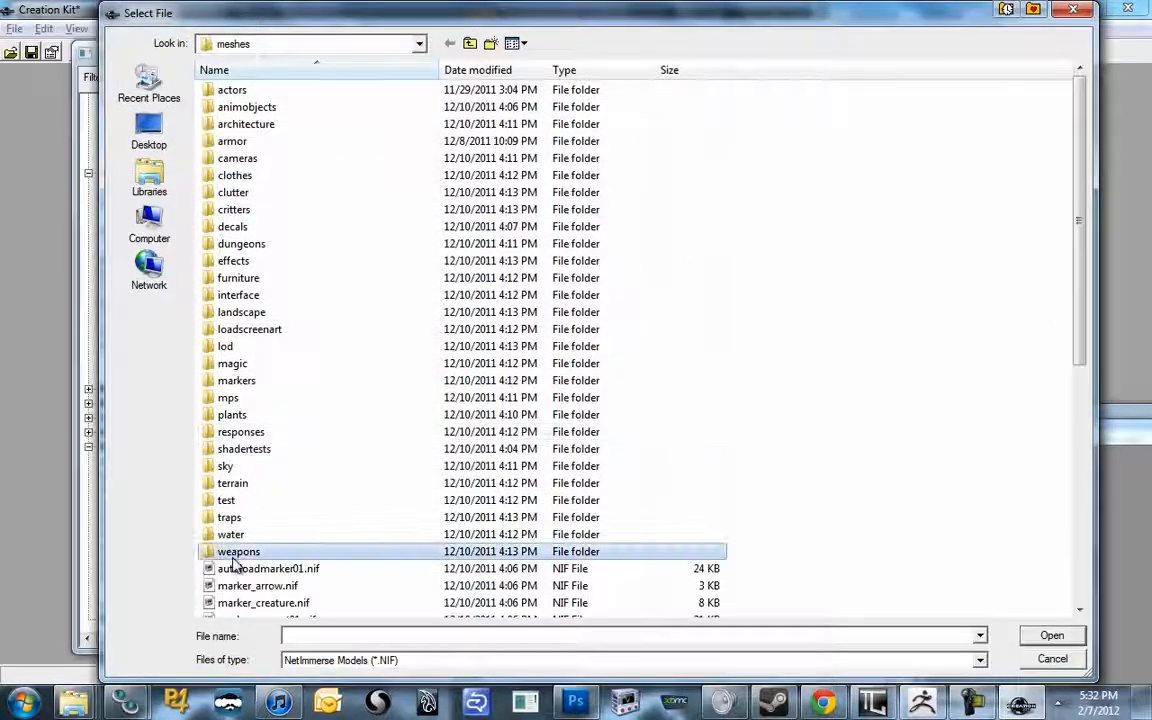
pyautogui.doubleClick(230, 466)
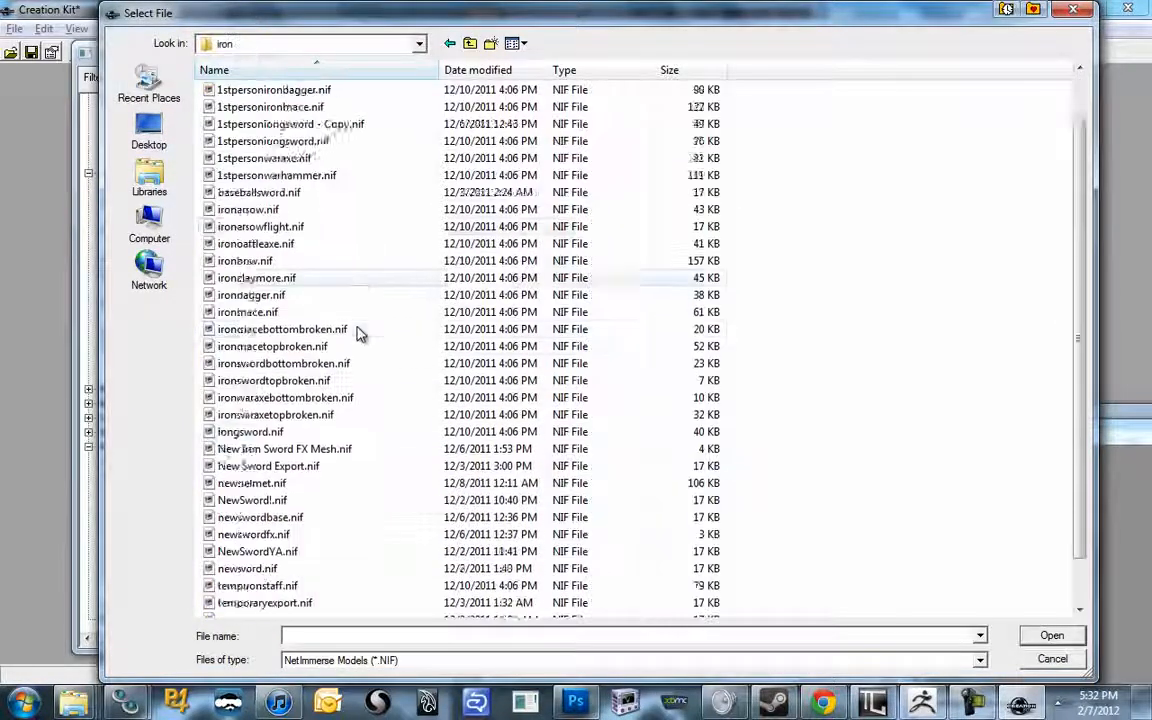
pyautogui.scroll(-2, 358, 332)
pyautogui.click(290, 398)
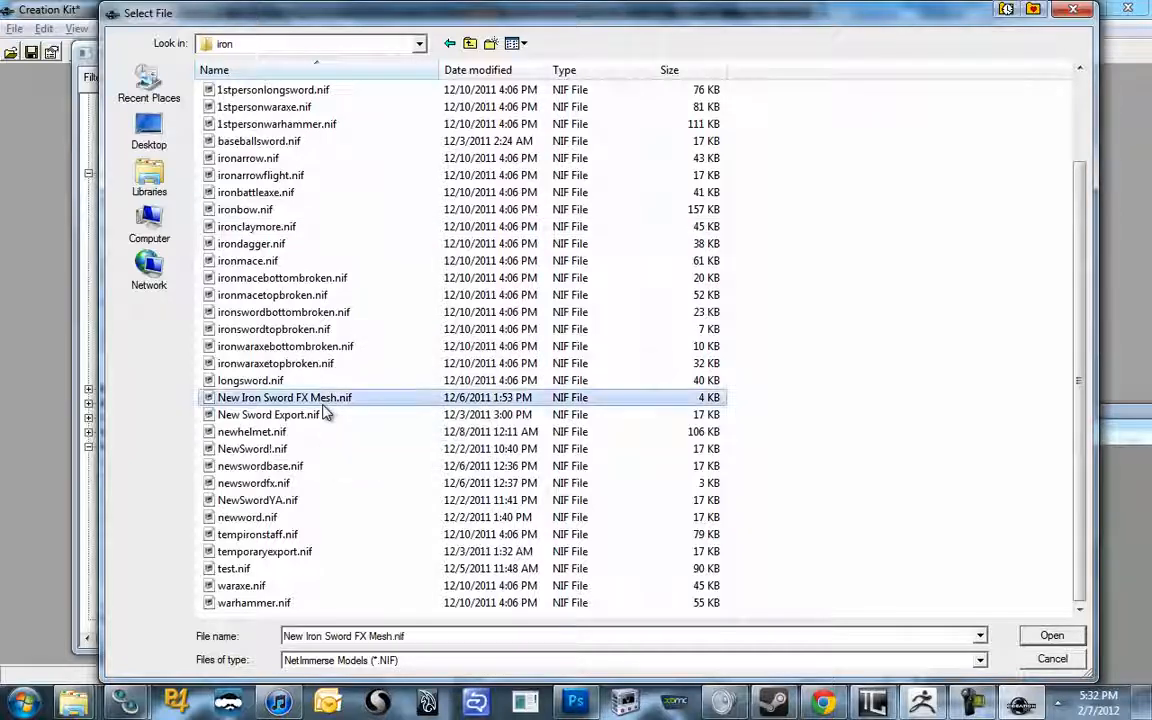
pyautogui.doubleClick(277, 400)
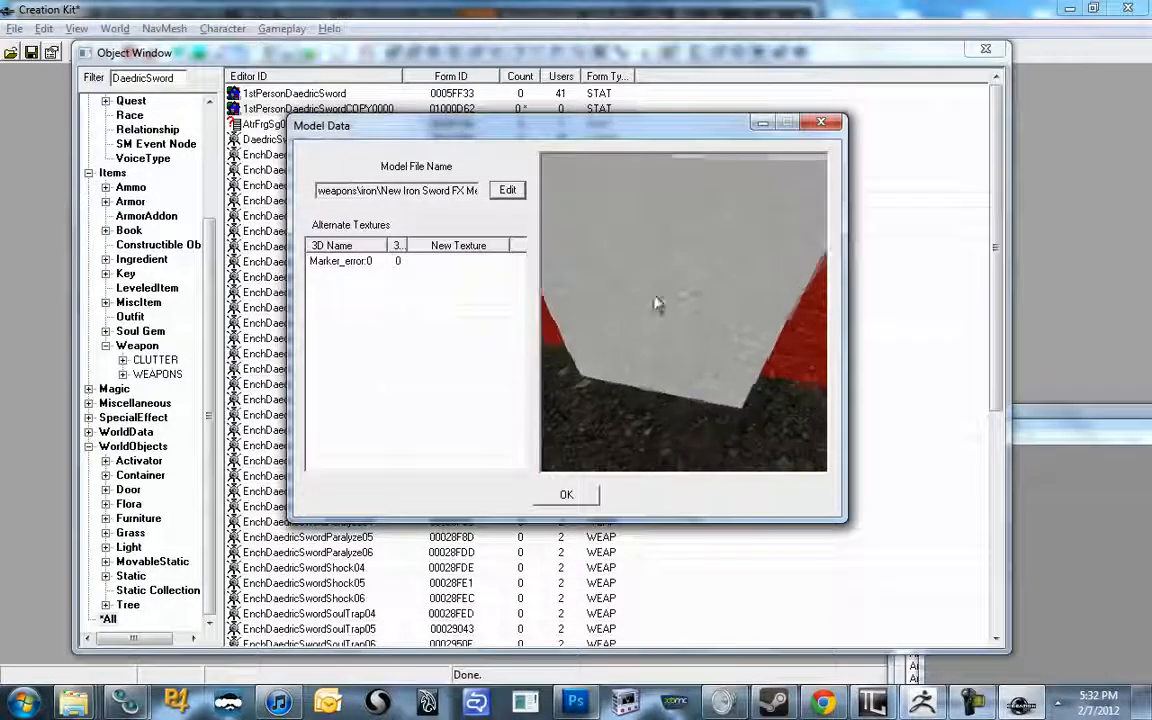
pyautogui.scroll(-5, 655, 290)
pyautogui.moveTo(648, 301)
pyautogui.mouseDown()
pyautogui.moveTo(662, 232)
pyautogui.moveTo(694, 236)
pyautogui.moveTo(701, 272)
pyautogui.mouseUp()
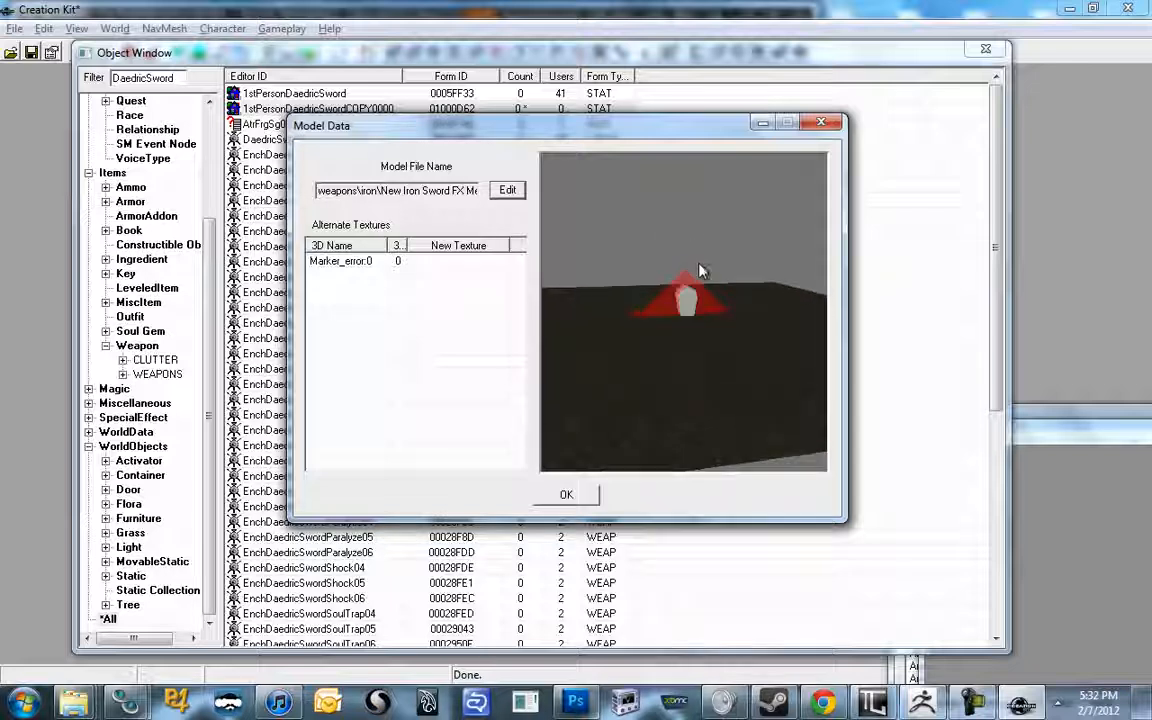
pyautogui.moveTo(783, 262); pyautogui.dragTo(742, 300)
pyautogui.moveTo(693, 343); pyautogui.dragTo(560, 260)
# Set the static's model to 1stpersonlongsword.nif from the weapons\iron meshes folder, checking it in the preview
pyautogui.click(507, 190)
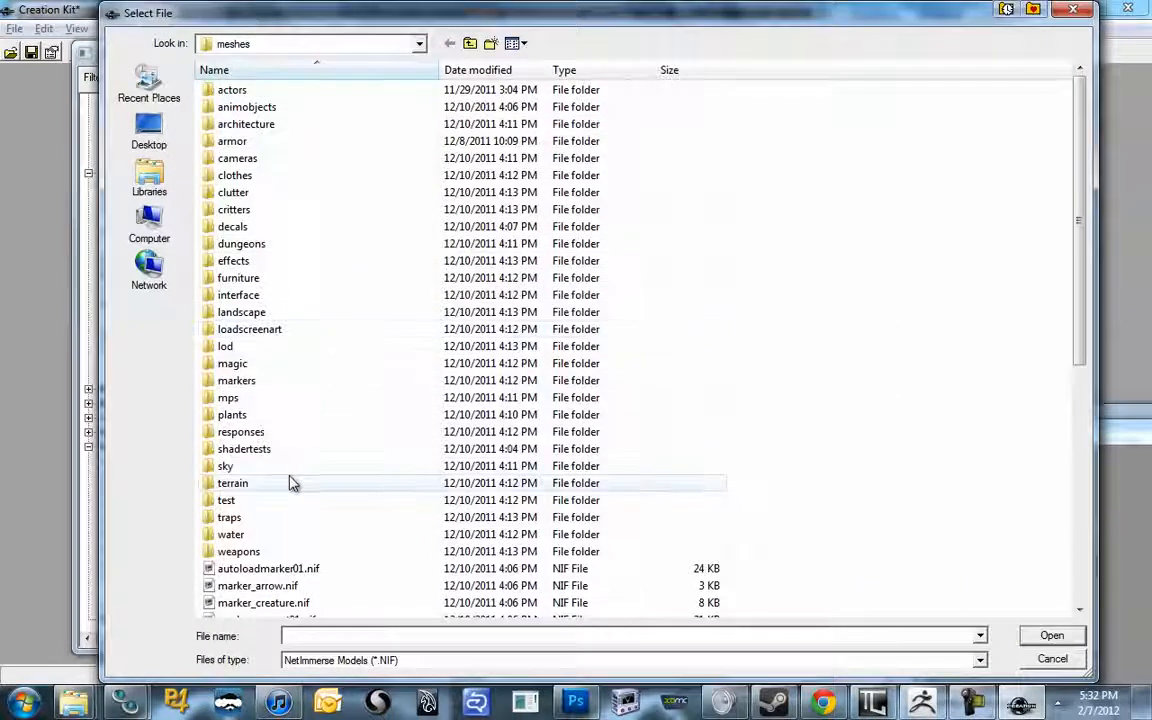
pyautogui.doubleClick(238, 553)
pyautogui.click(226, 486)
pyautogui.doubleClick(228, 467)
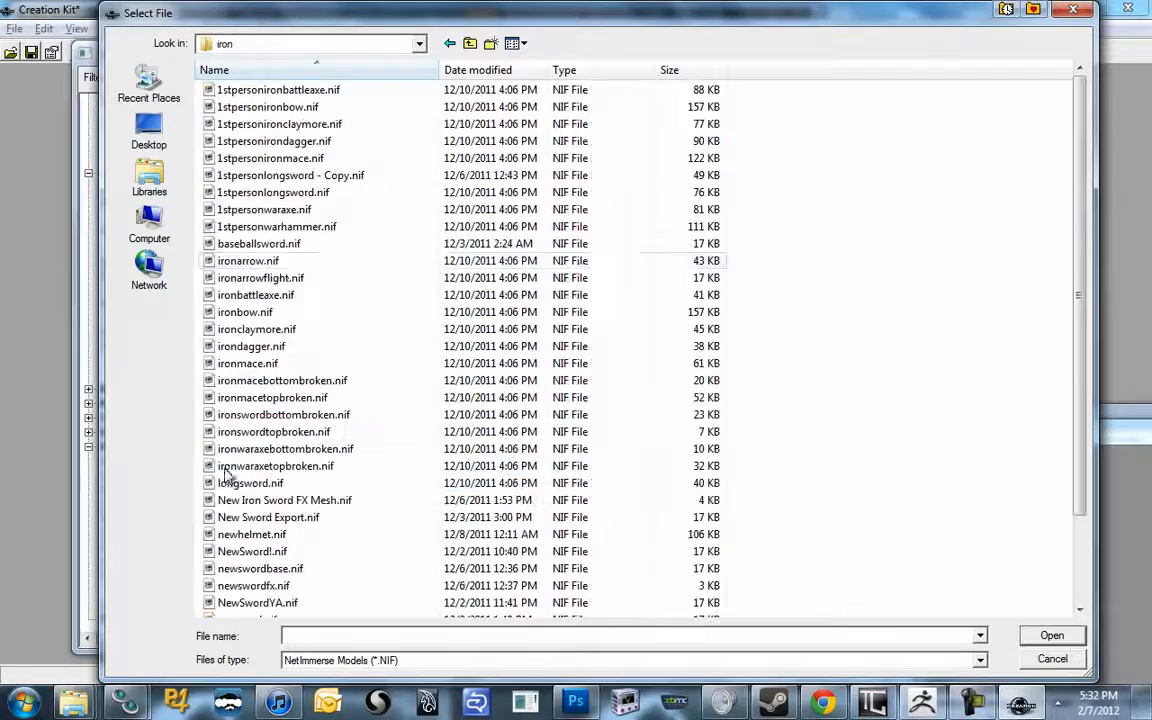
pyautogui.click(281, 198)
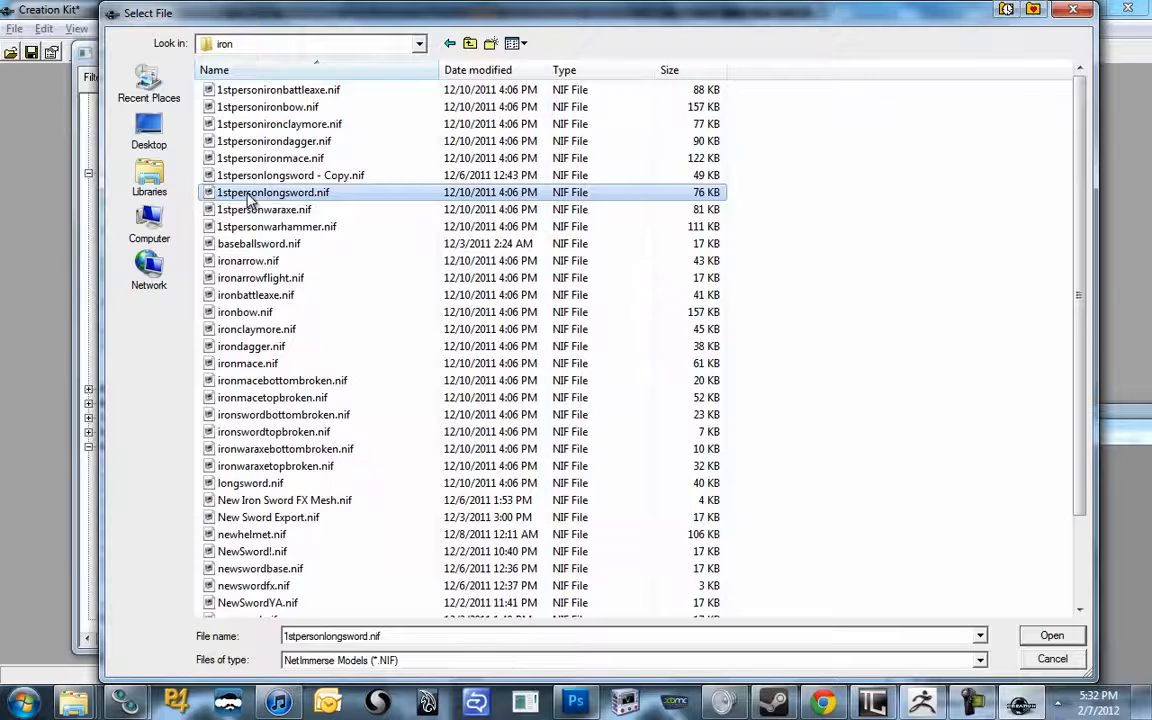
pyautogui.doubleClick(247, 194)
pyautogui.scroll(2, 627, 366)
pyautogui.scroll(3, 658, 327)
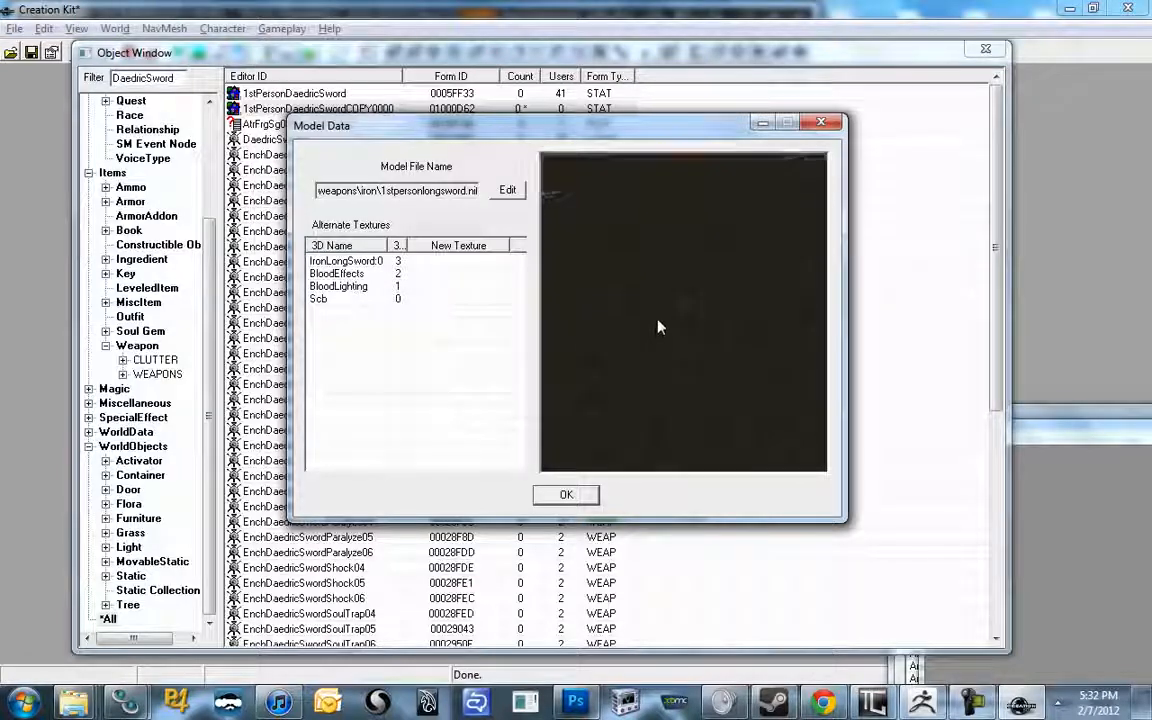
pyautogui.scroll(-1, 658, 327)
pyautogui.moveTo(658, 327); pyautogui.dragTo(532, 284)
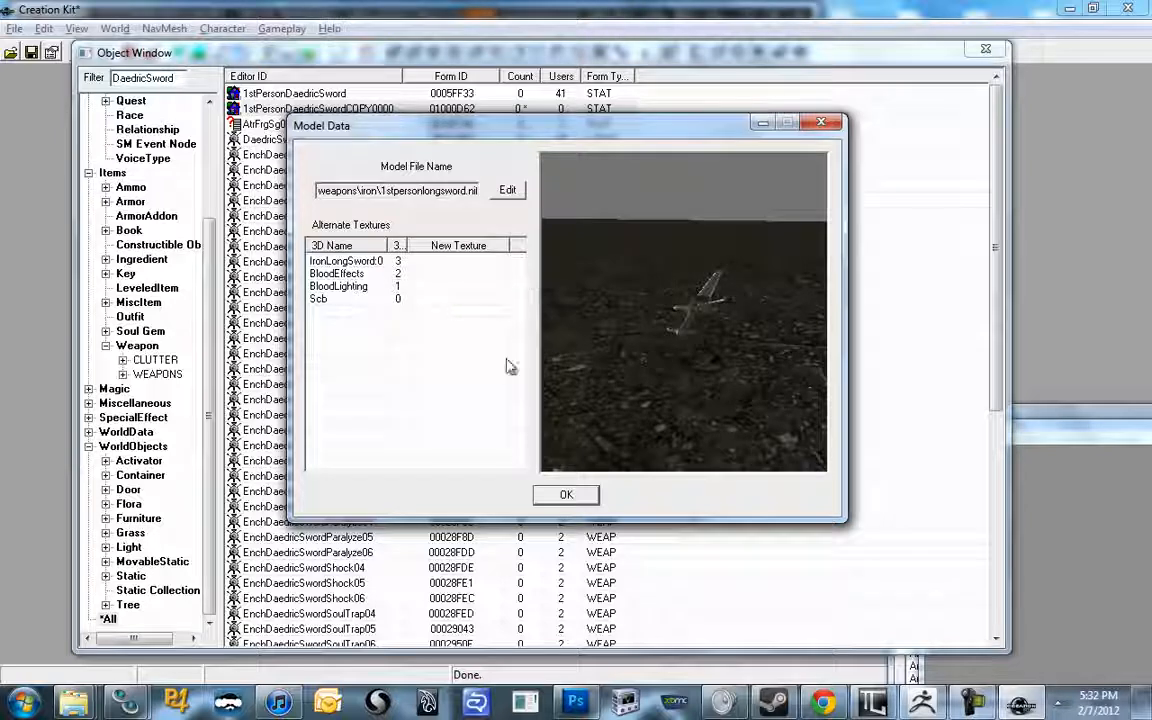
pyautogui.click(577, 494)
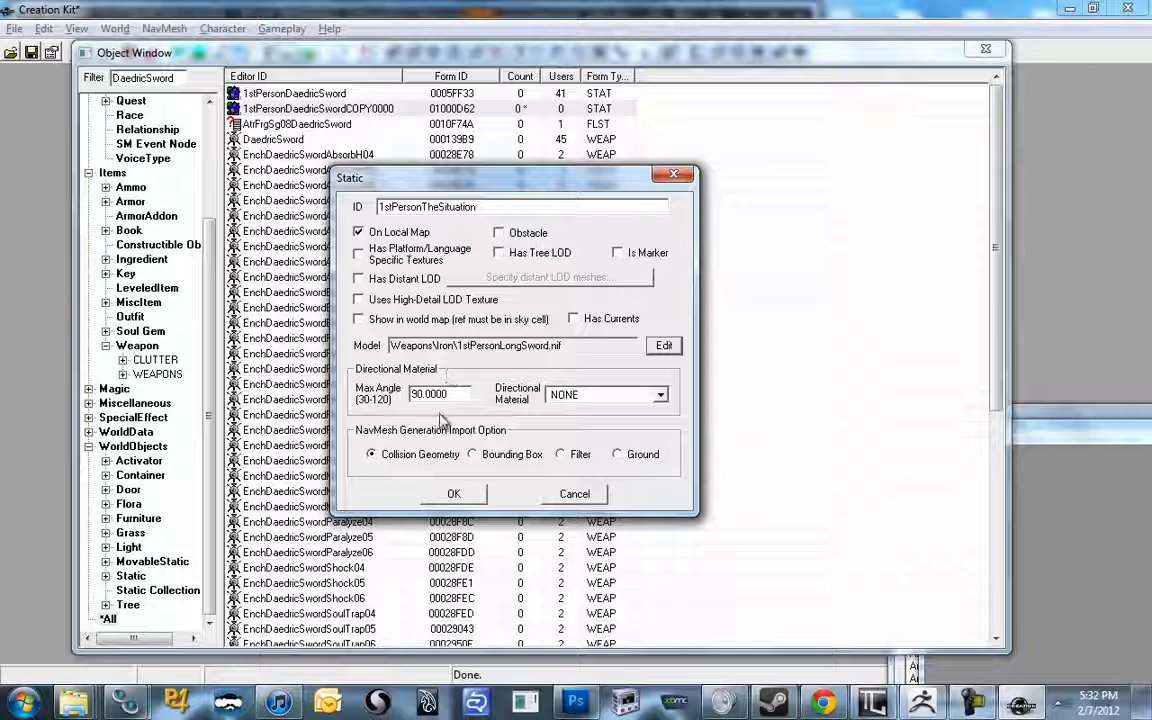
# Save the static's changes, renaming the existing form to 1stPersonTheSituation instead of creating a new form
pyautogui.click(454, 495)
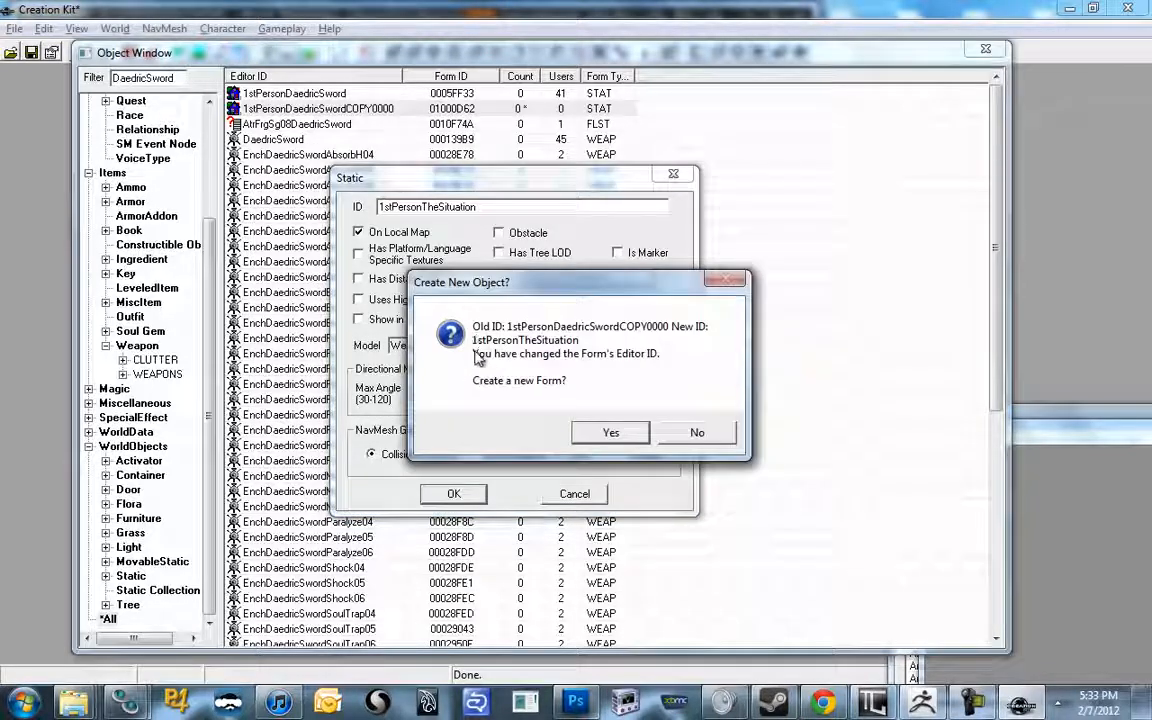
pyautogui.moveTo(440, 282); pyautogui.dragTo(422, 253)
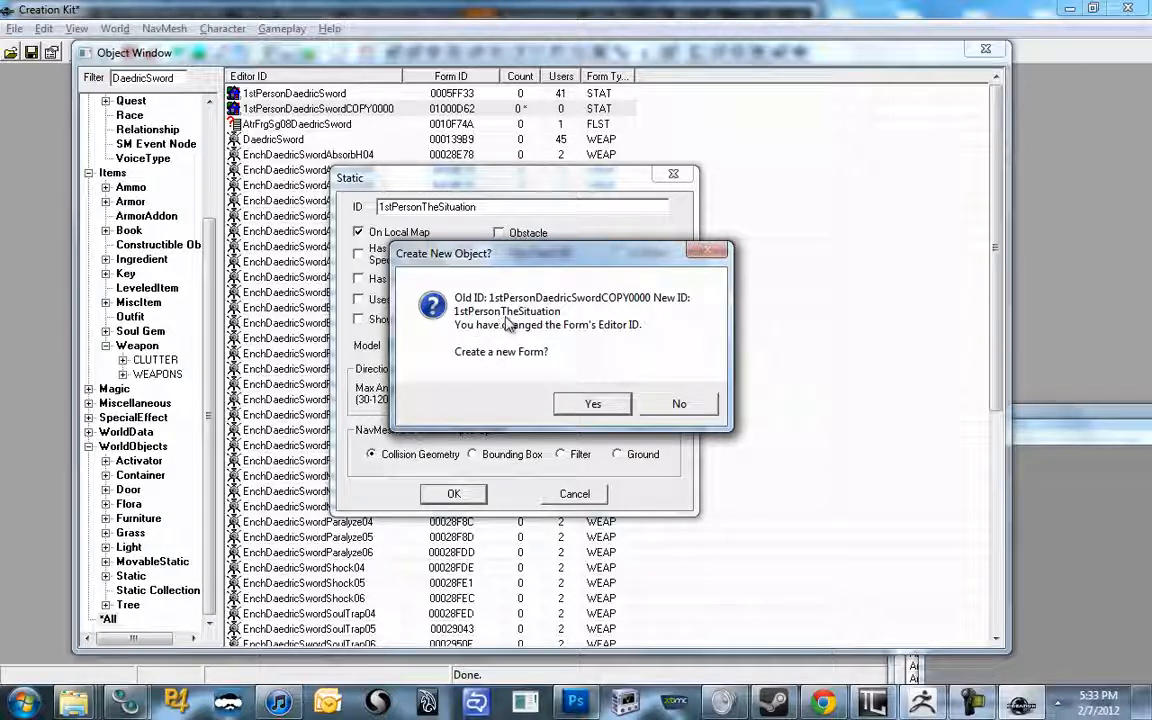
pyautogui.click(678, 404)
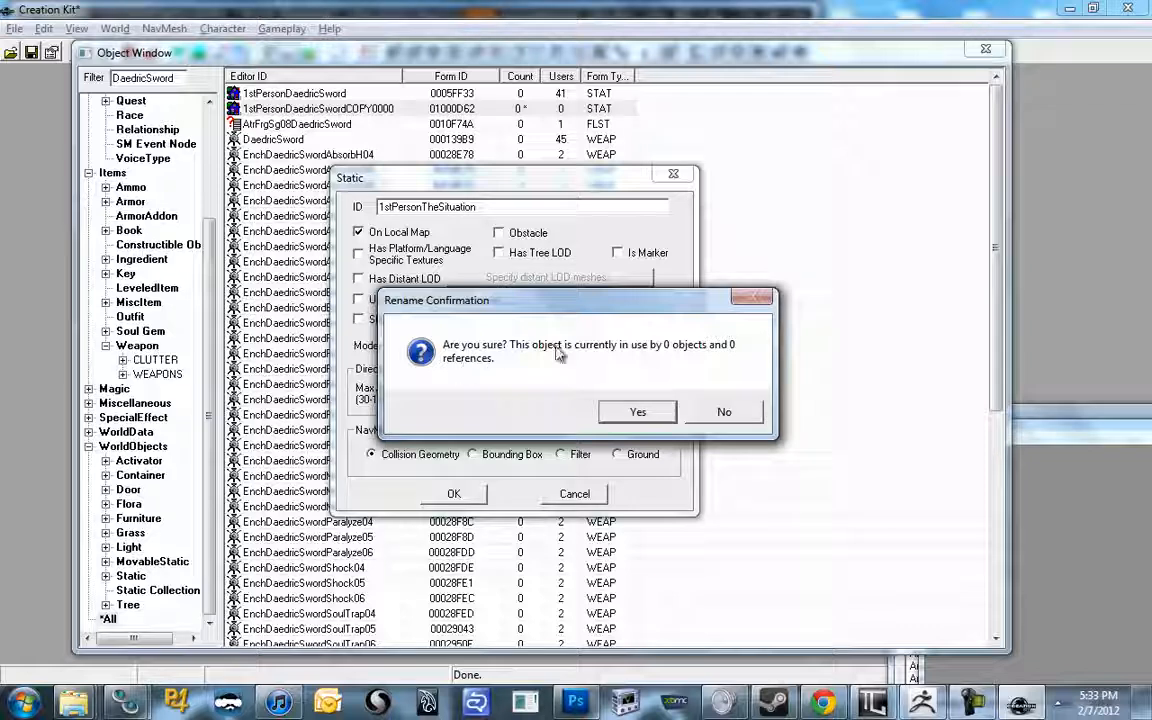
pyautogui.click(637, 414)
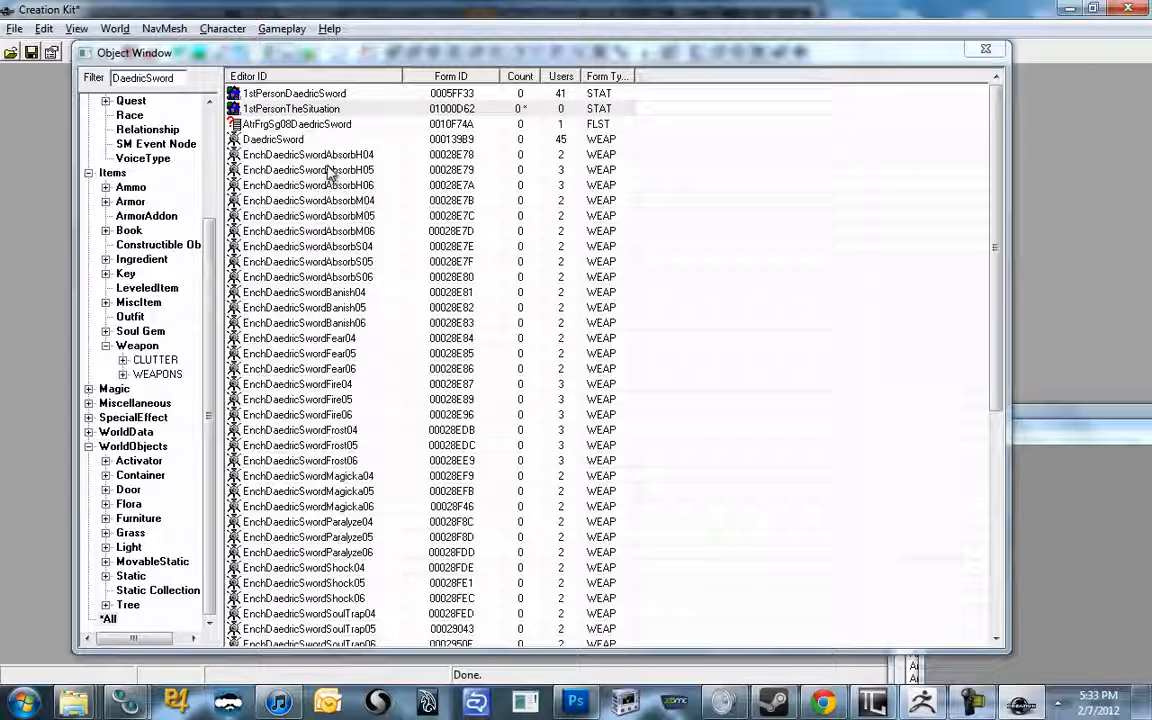
# Duplicate the DaedricSword weapon in the filtered object list
pyautogui.click(295, 140)
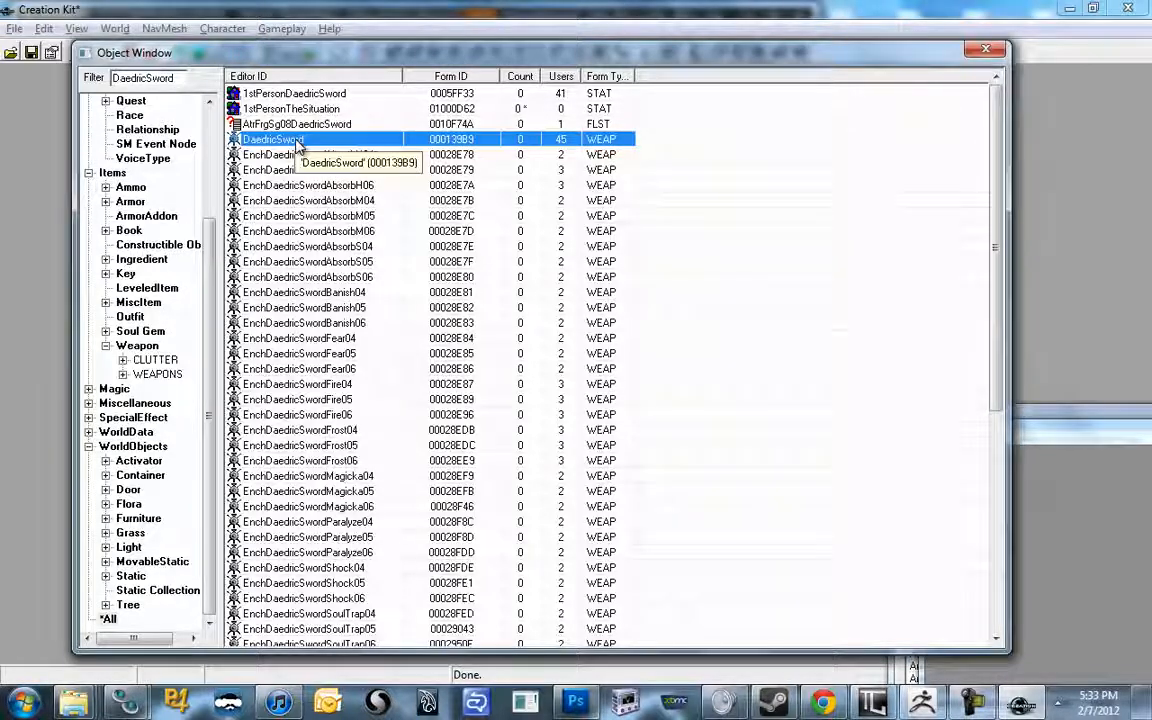
pyautogui.moveTo(303, 145)
pyautogui.mouseDown()
pyautogui.moveTo(300, 136)
pyautogui.moveTo(324, 145)
pyautogui.mouseUp()
pyautogui.click(325, 130)
pyautogui.click(325, 141)
pyautogui.rightClick(325, 139)
pyautogui.click(314, 144)
pyautogui.rightClick(313, 141)
pyautogui.click(292, 143)
pyautogui.click(290, 130)
pyautogui.click(290, 140)
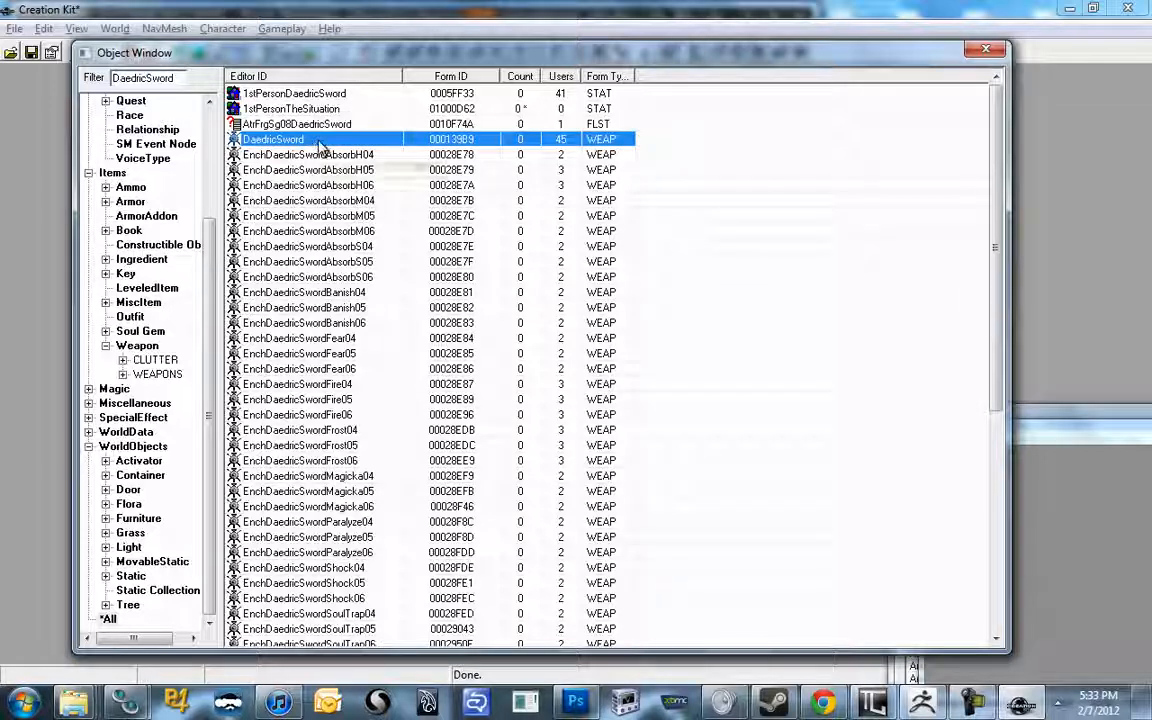
pyautogui.rightClick(318, 143)
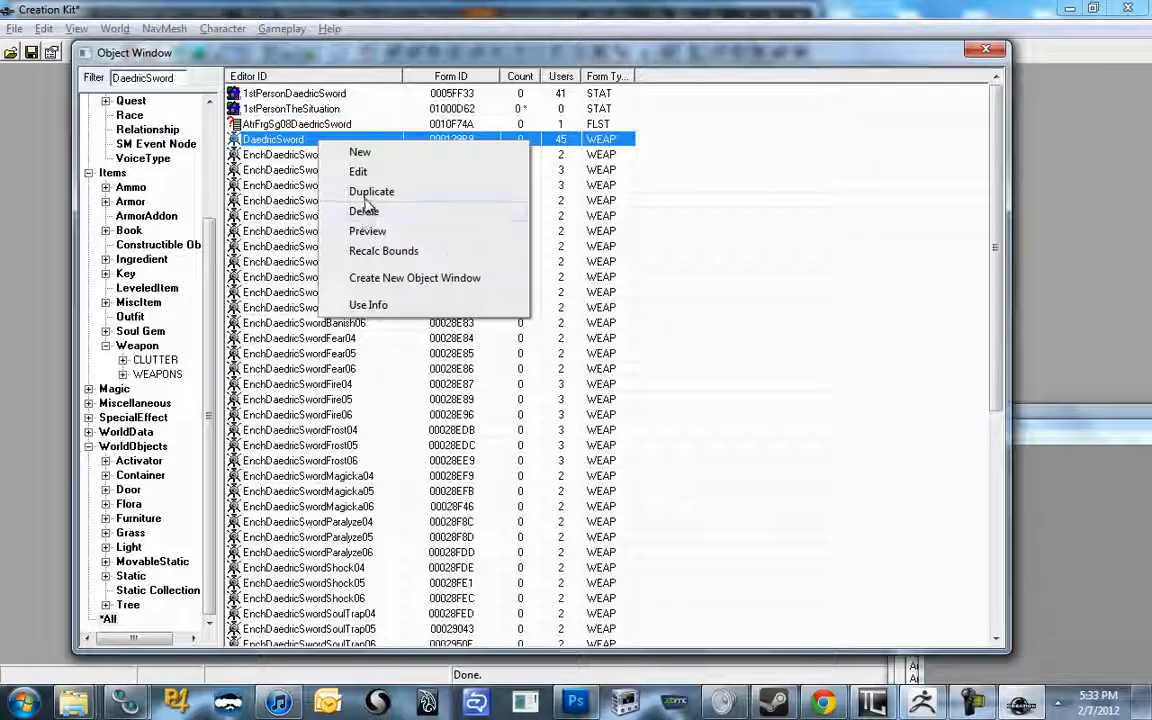
pyautogui.click(335, 191)
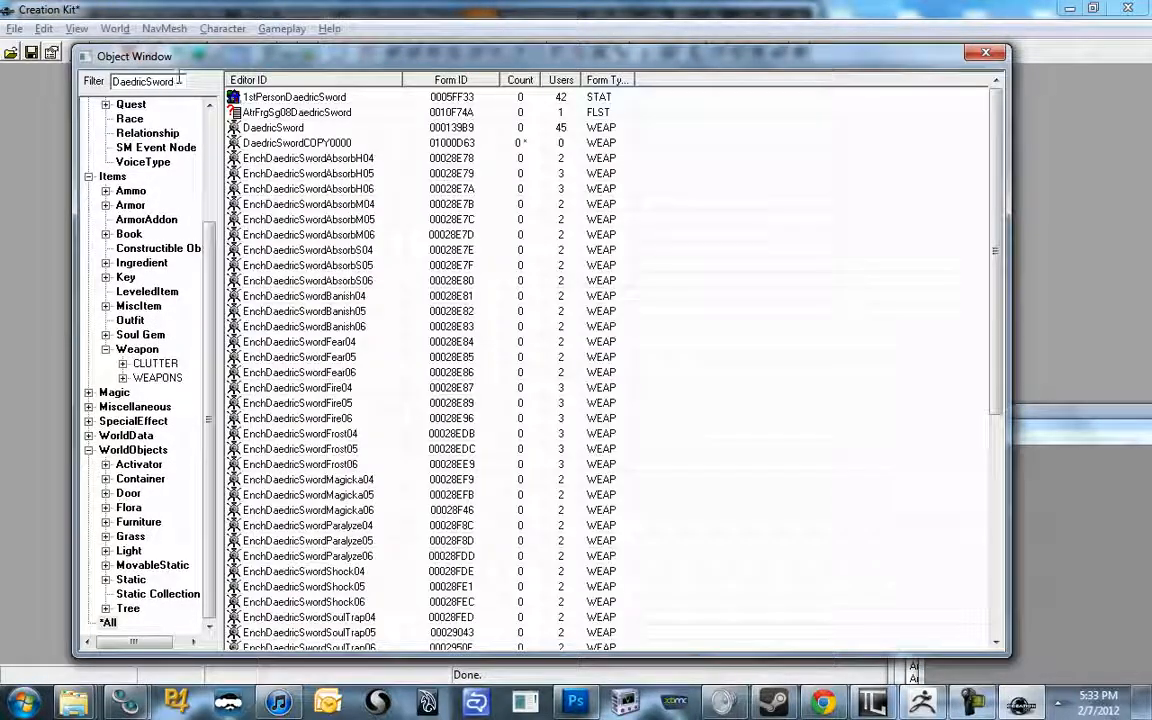
# Open the duplicated Daedric sword weapon and set its ID to TheSituation and its name to The Situation
pyautogui.click(275, 143)
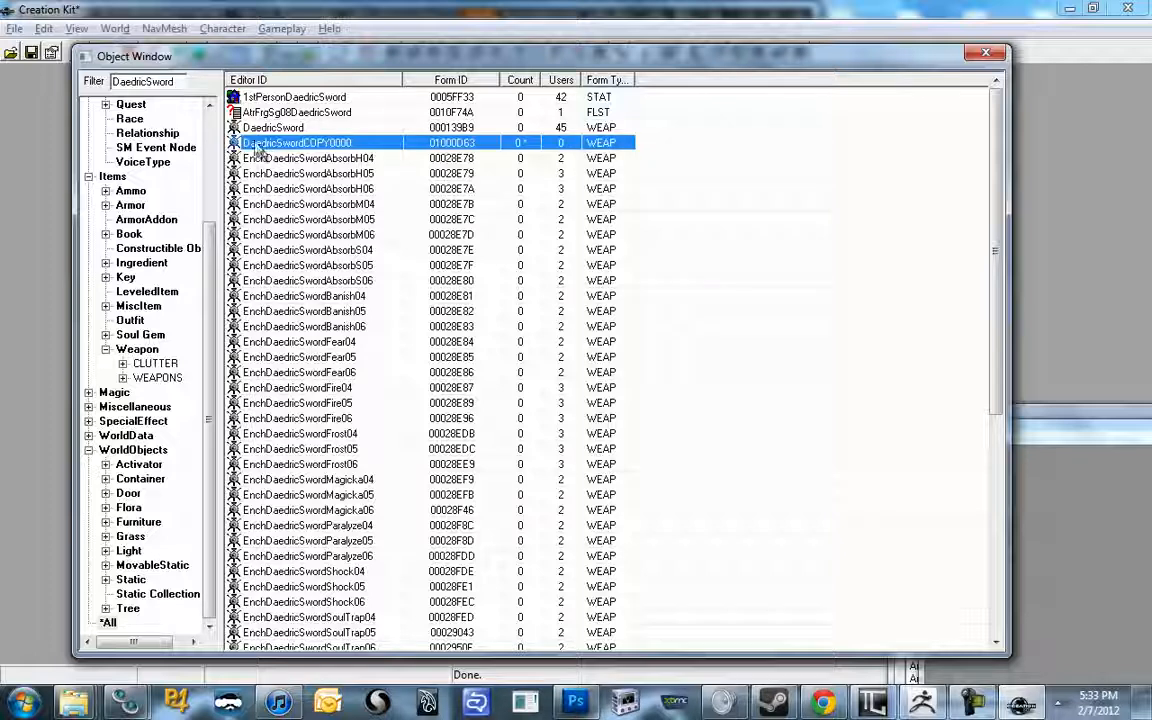
pyautogui.doubleClick(352, 145)
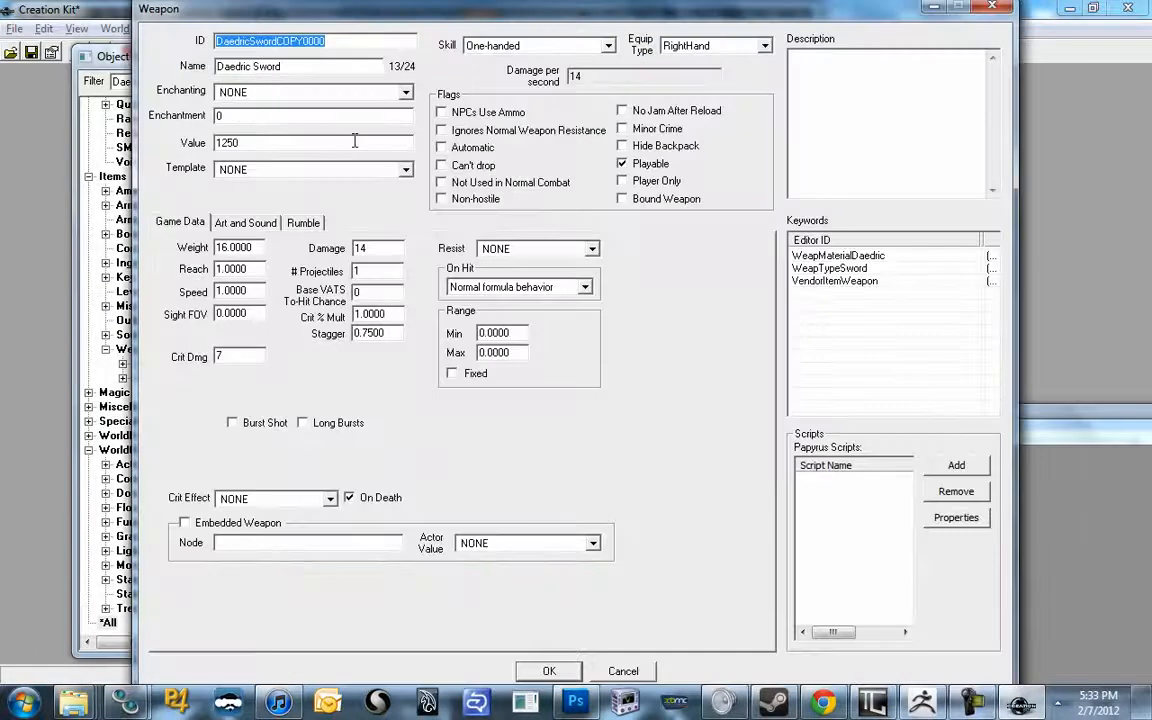
pyautogui.press('BackSpace')
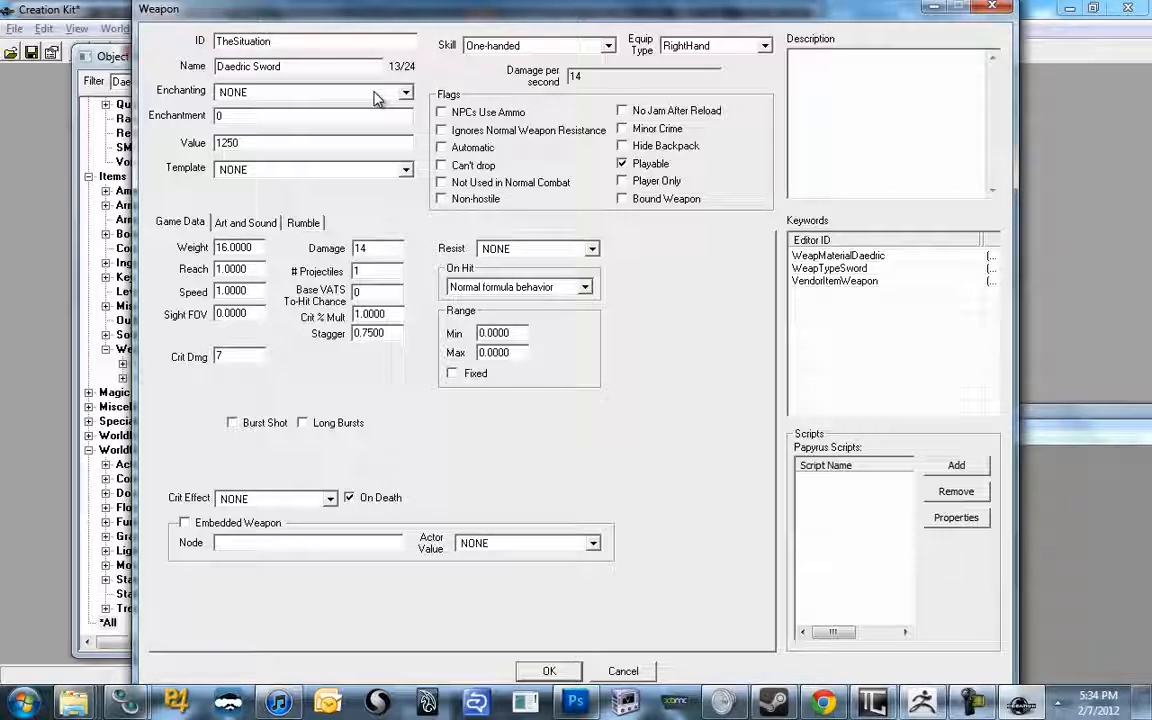
pyautogui.press('Tab')
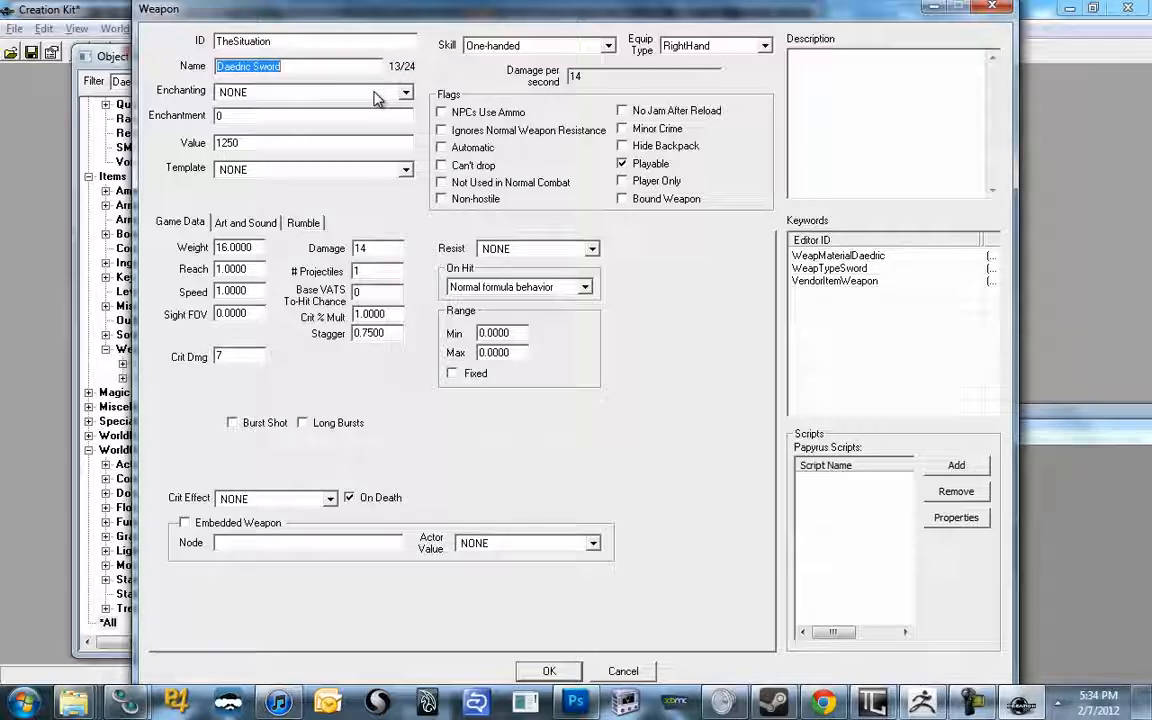
pyautogui.write('The Situation')
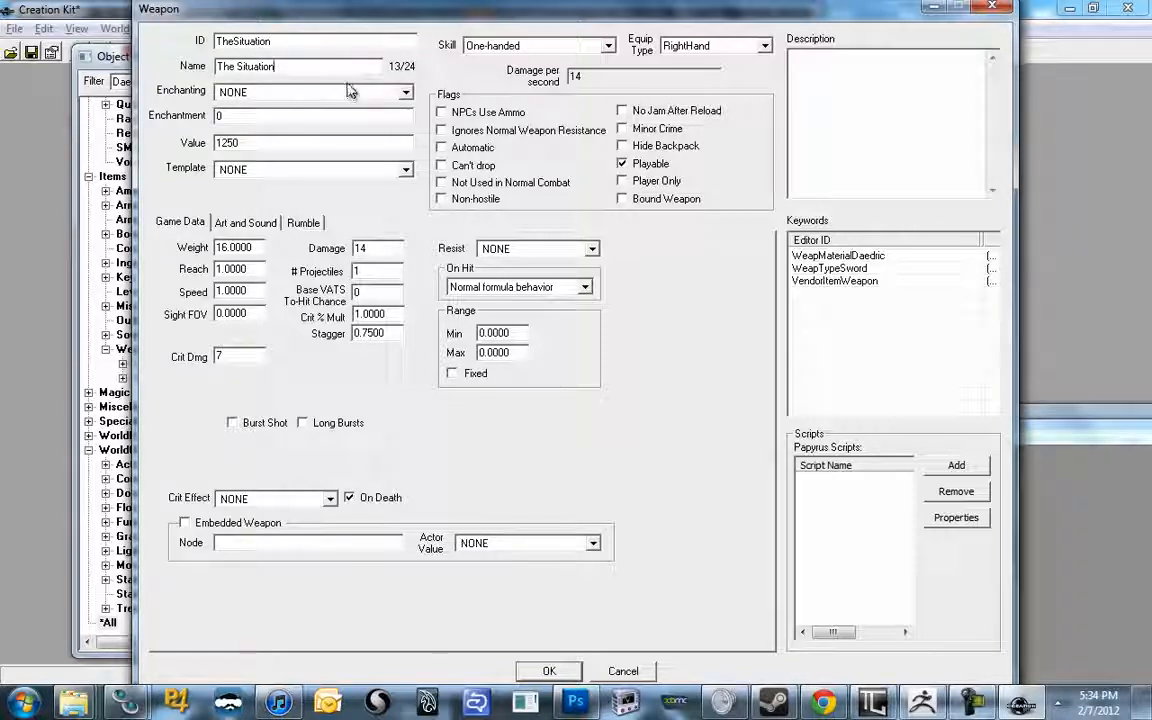
# Leave the weapon's enchanting at NONE and set its value to 0 and its weight to 15
pyautogui.moveTo(375, 12); pyautogui.dragTo(396, 20)
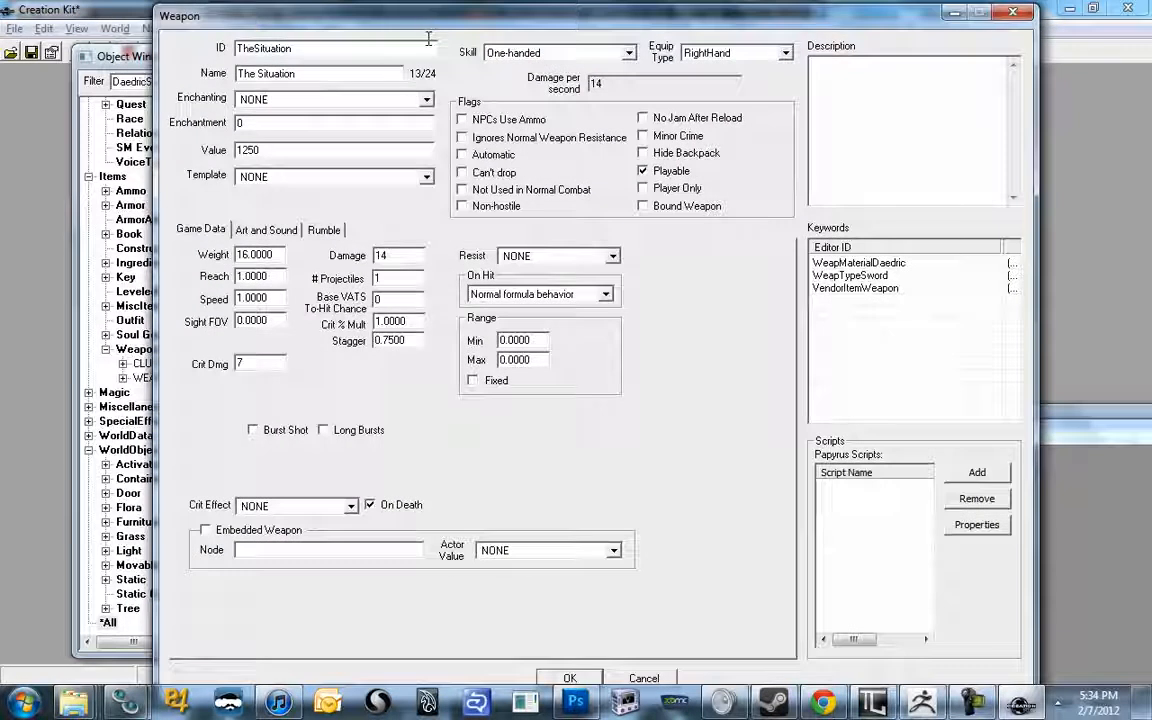
pyautogui.click(427, 100)
pyautogui.click(427, 100)
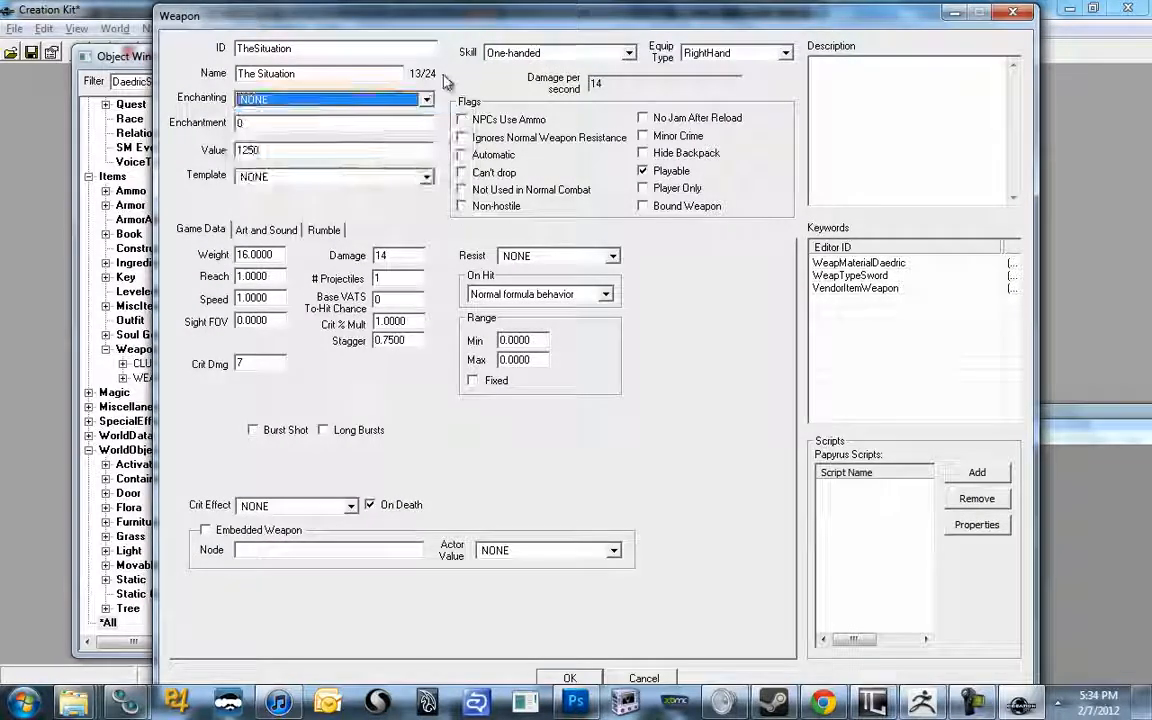
pyautogui.moveTo(392, 148); pyautogui.dragTo(172, 125)
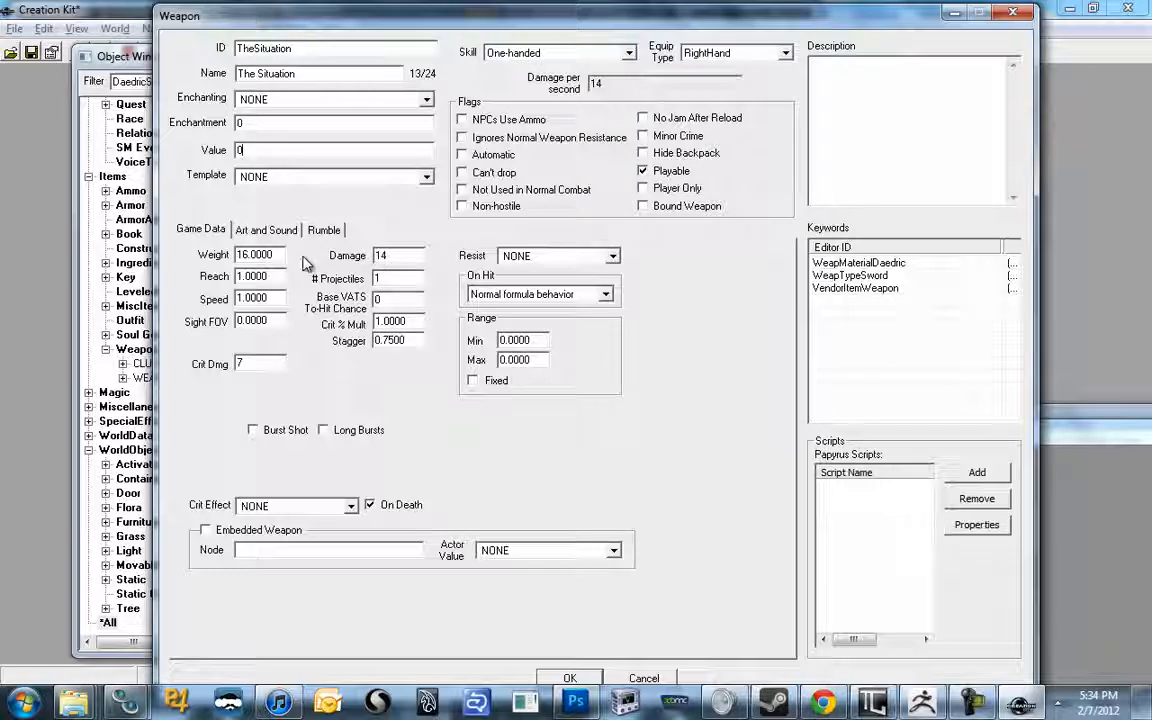
pyautogui.moveTo(281, 255); pyautogui.dragTo(53, 273)
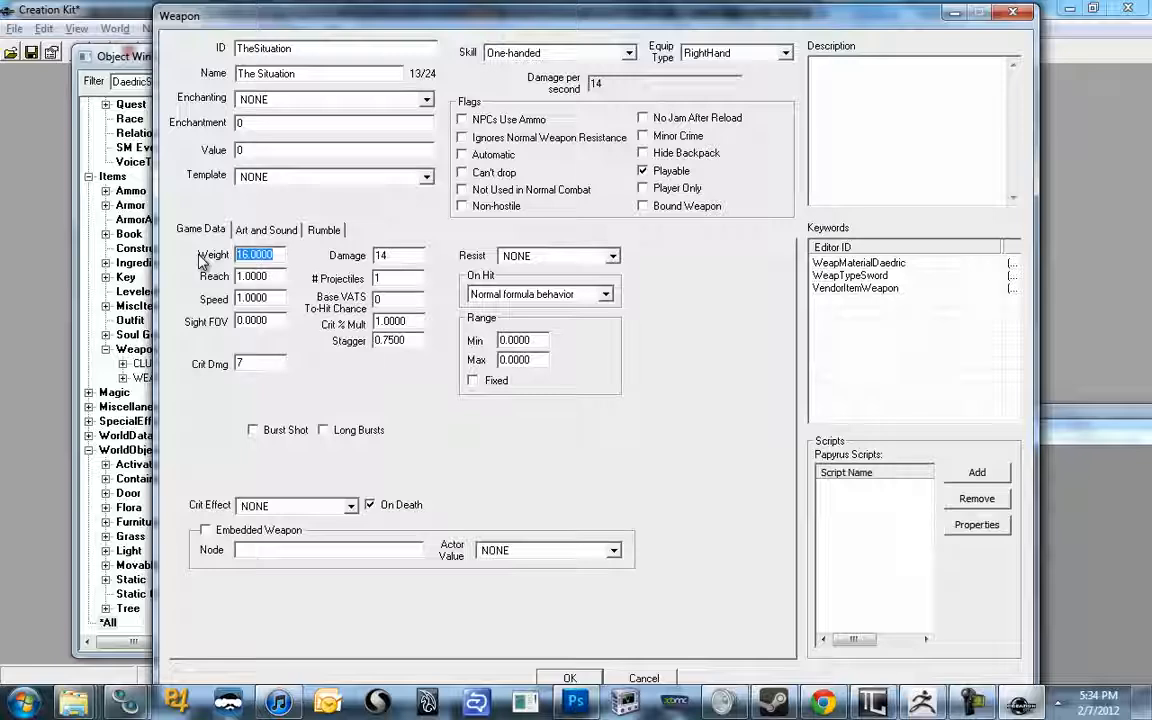
pyautogui.write('150')
pyautogui.moveTo(258, 258); pyautogui.dragTo(133, 240)
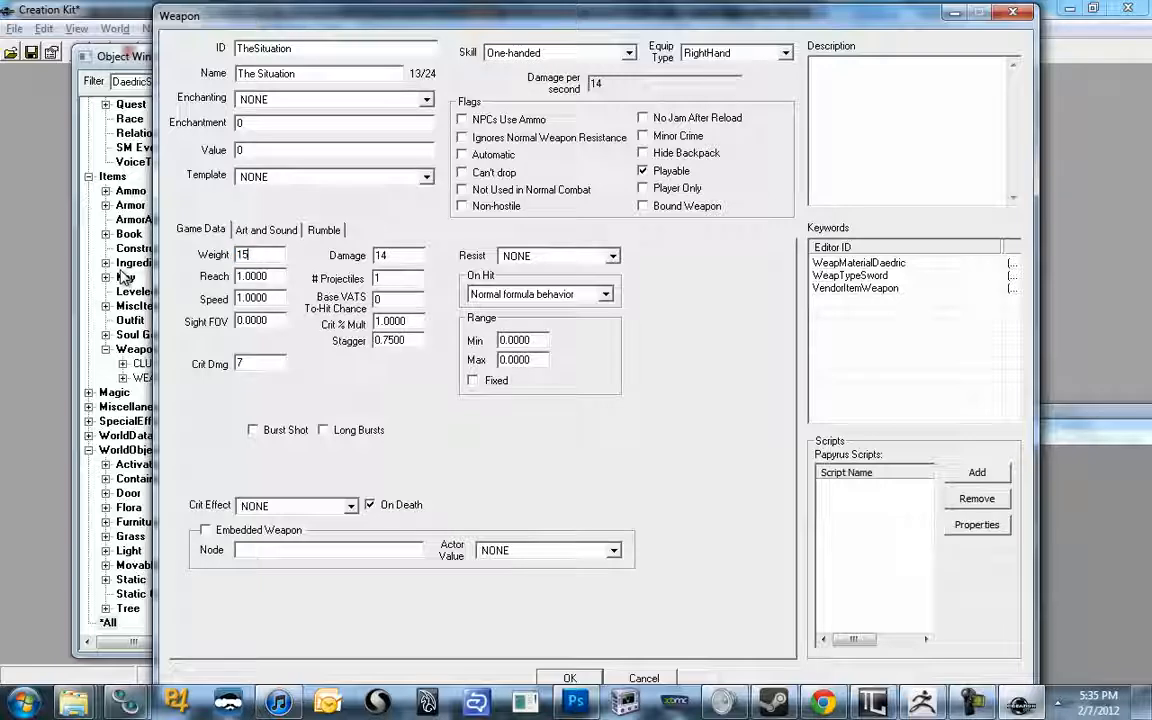
pyautogui.press('Tab')
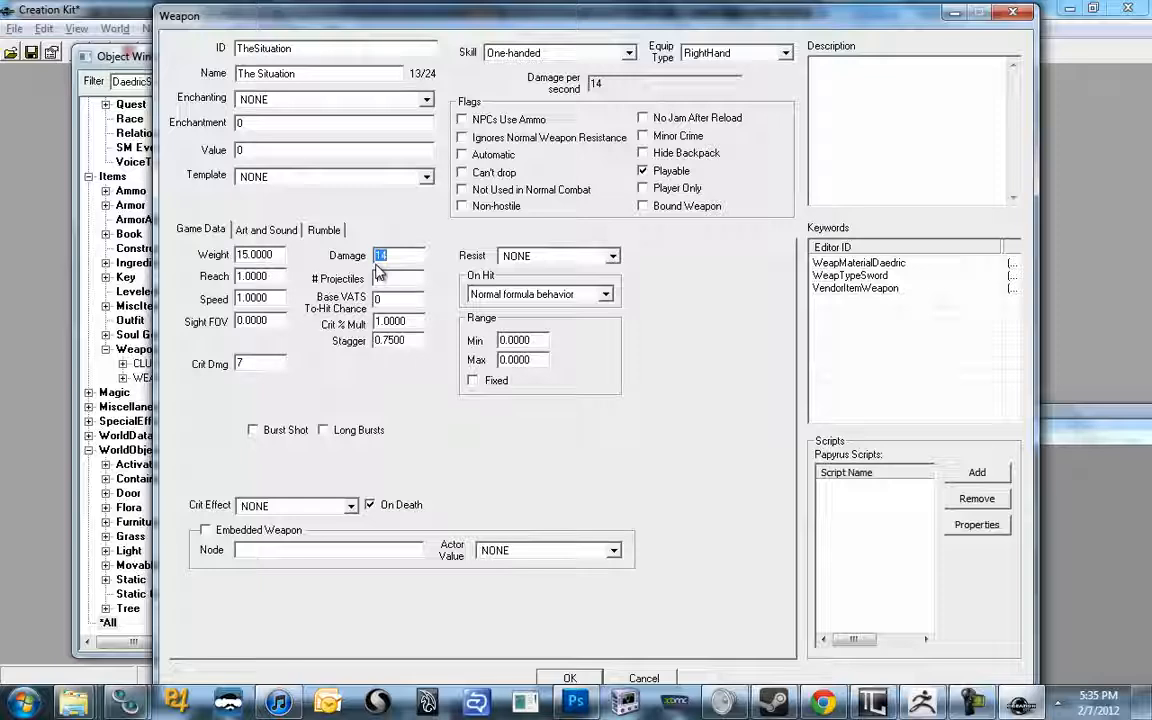
# Set the weapon's damage to 1 and review its reach and speed values
pyautogui.write('0')
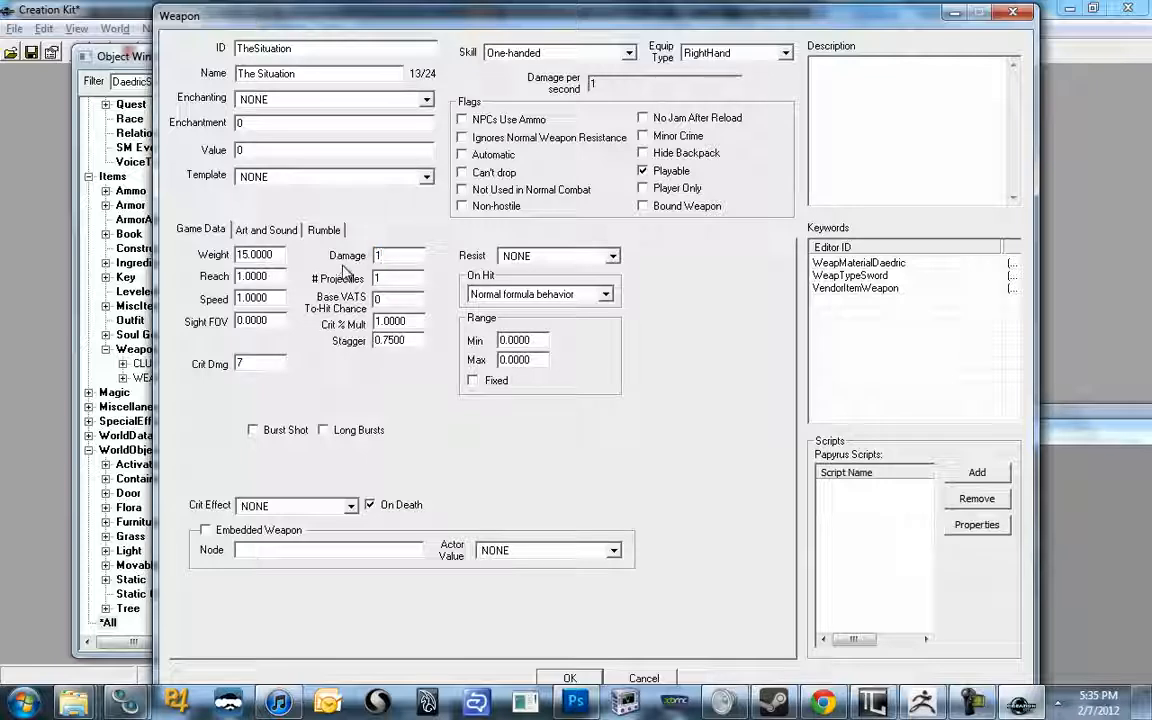
pyautogui.click(388, 300)
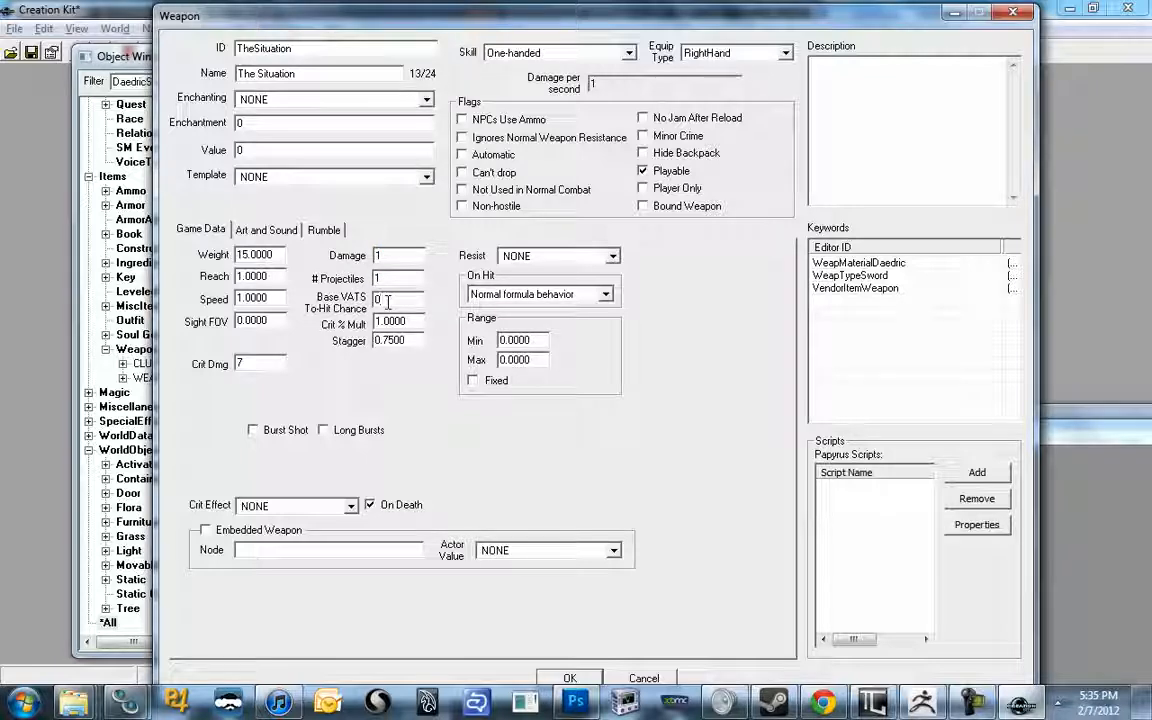
pyautogui.moveTo(280, 298); pyautogui.dragTo(121, 307)
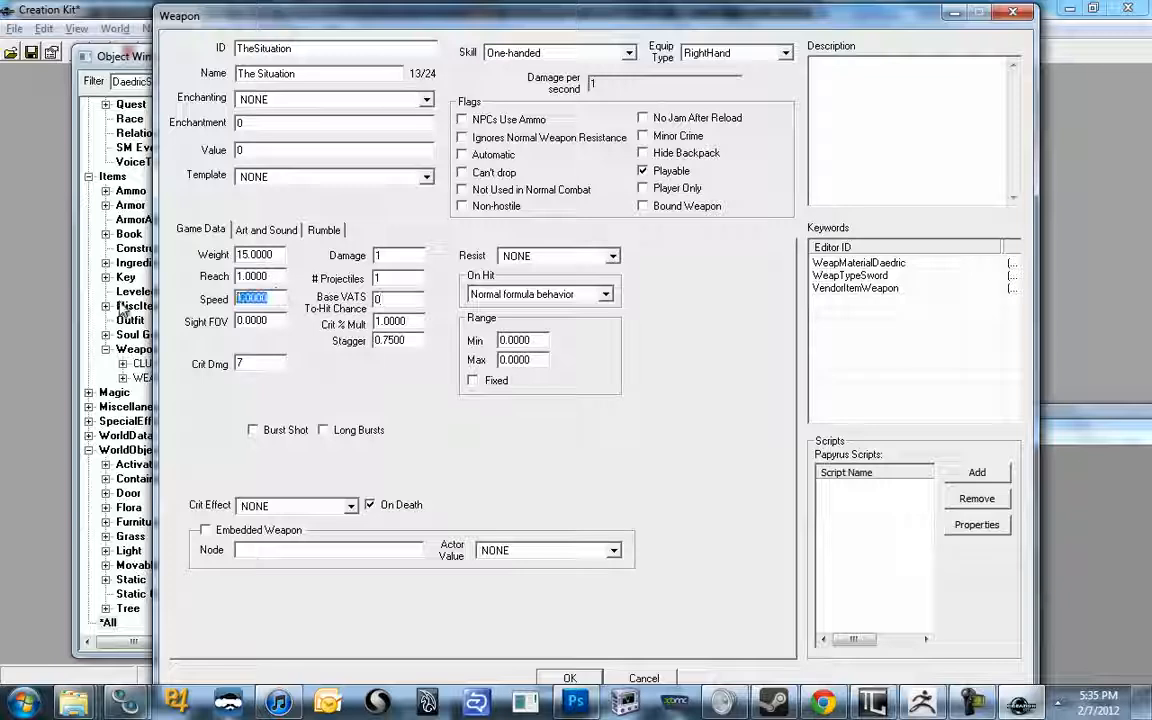
pyautogui.doubleClick(244, 277)
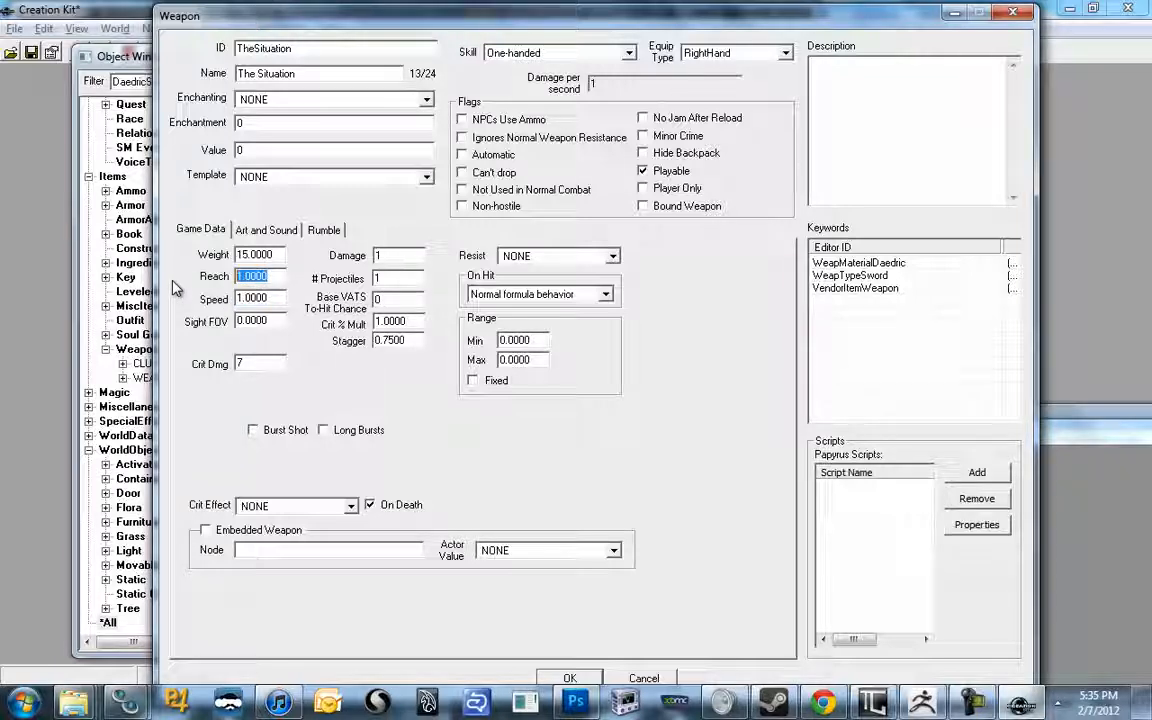
pyautogui.doubleClick(244, 298)
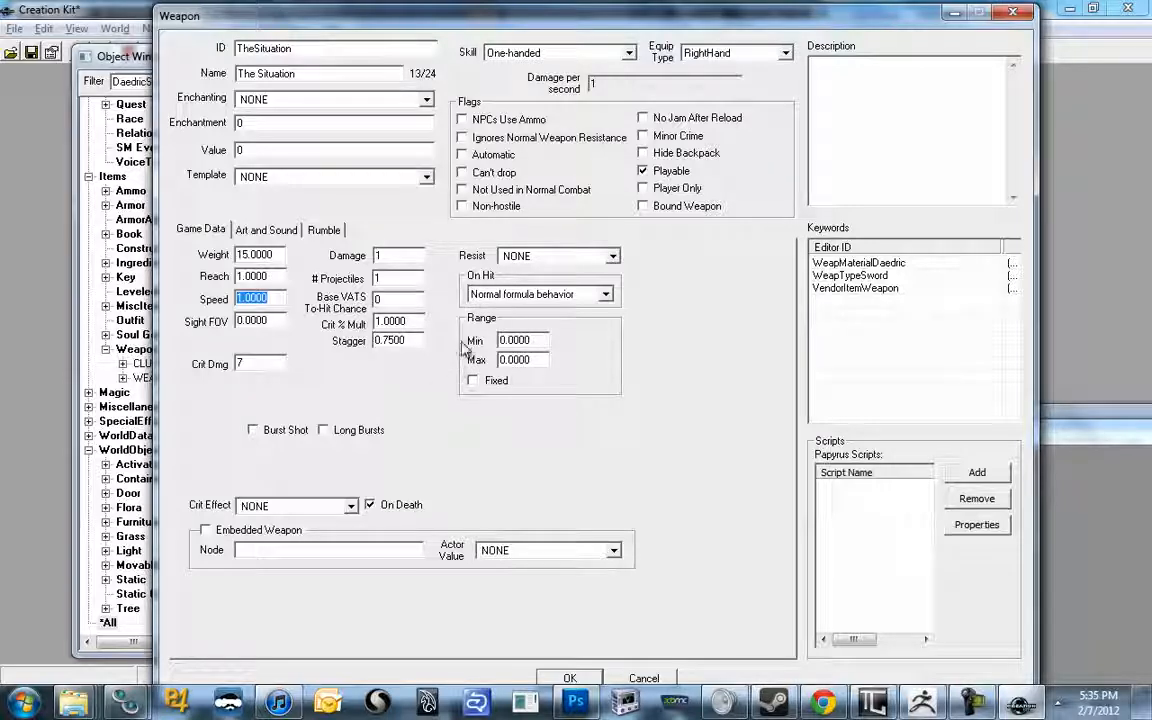
pyautogui.moveTo(460, 24); pyautogui.dragTo(448, 25)
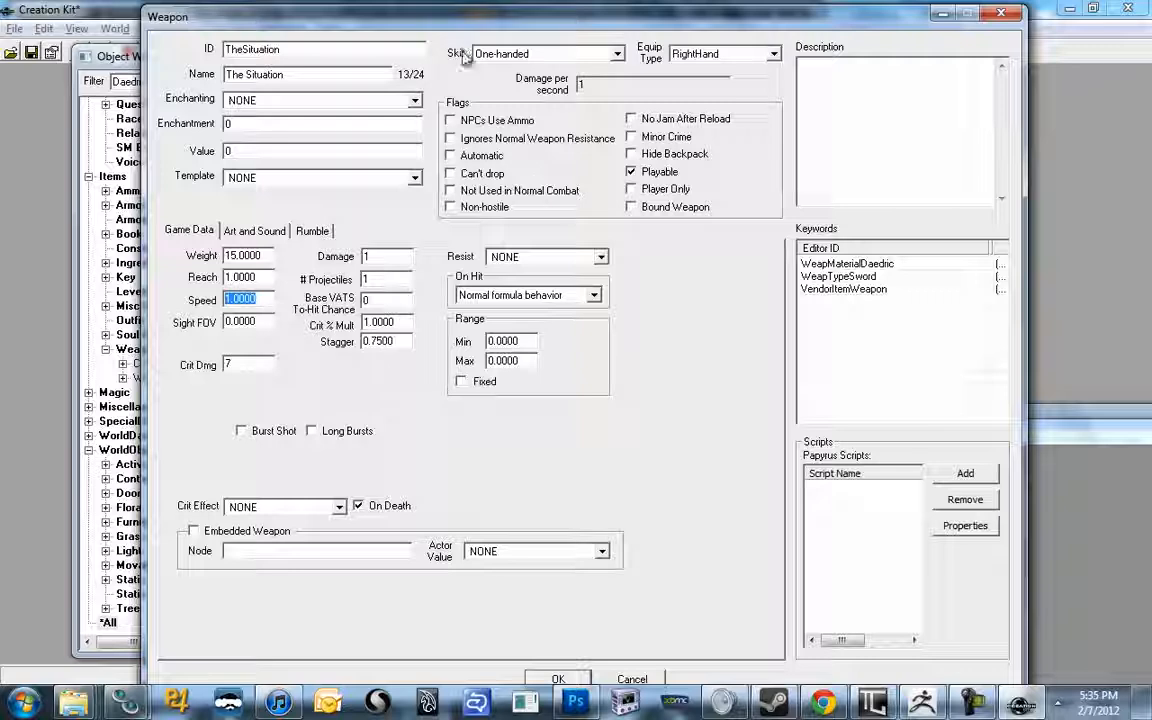
# Delete the WeapMaterialDaedric keyword from the weapon's keyword list
pyautogui.click(809, 267)
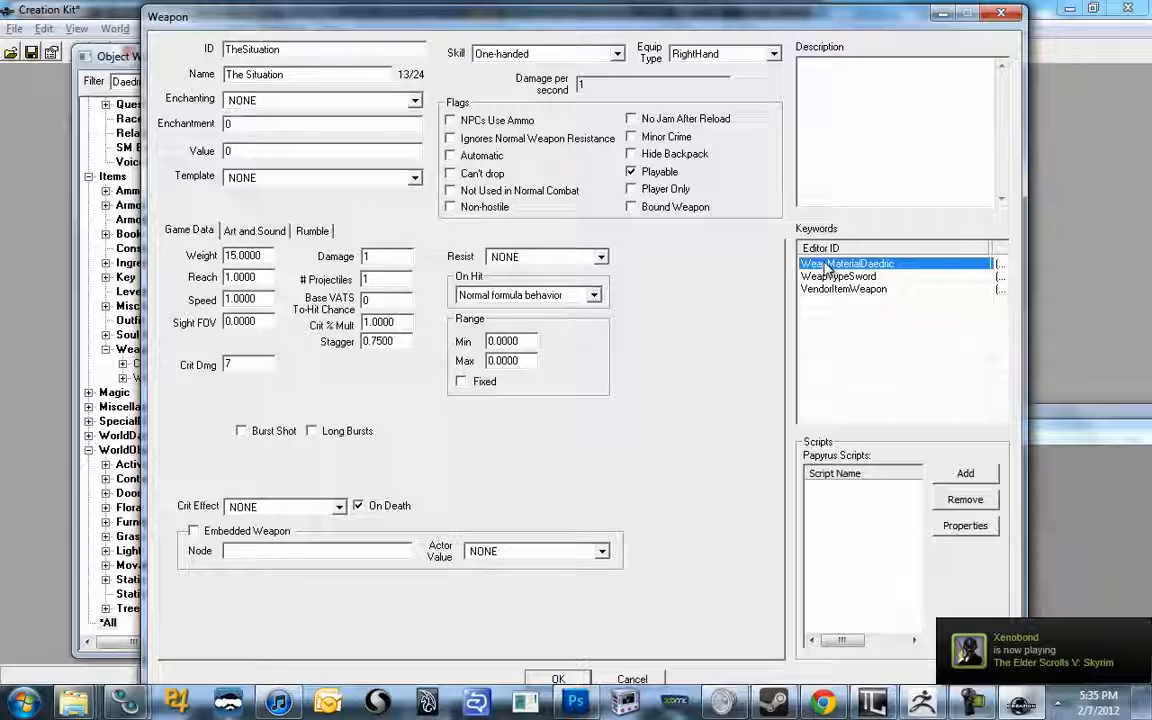
pyautogui.rightClick(826, 266)
pyautogui.click(853, 315)
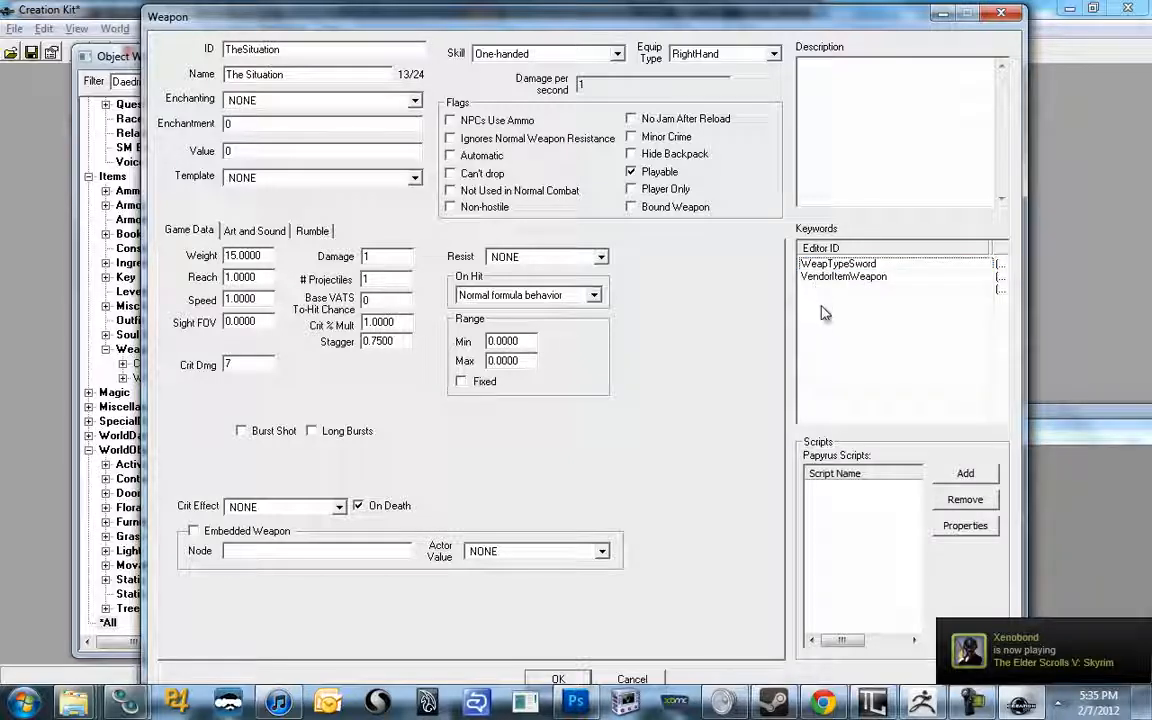
# Add the WeapMaterialIron keyword to the weapon, filtering the form list by weapmaterialiron
pyautogui.rightClick(844, 308)
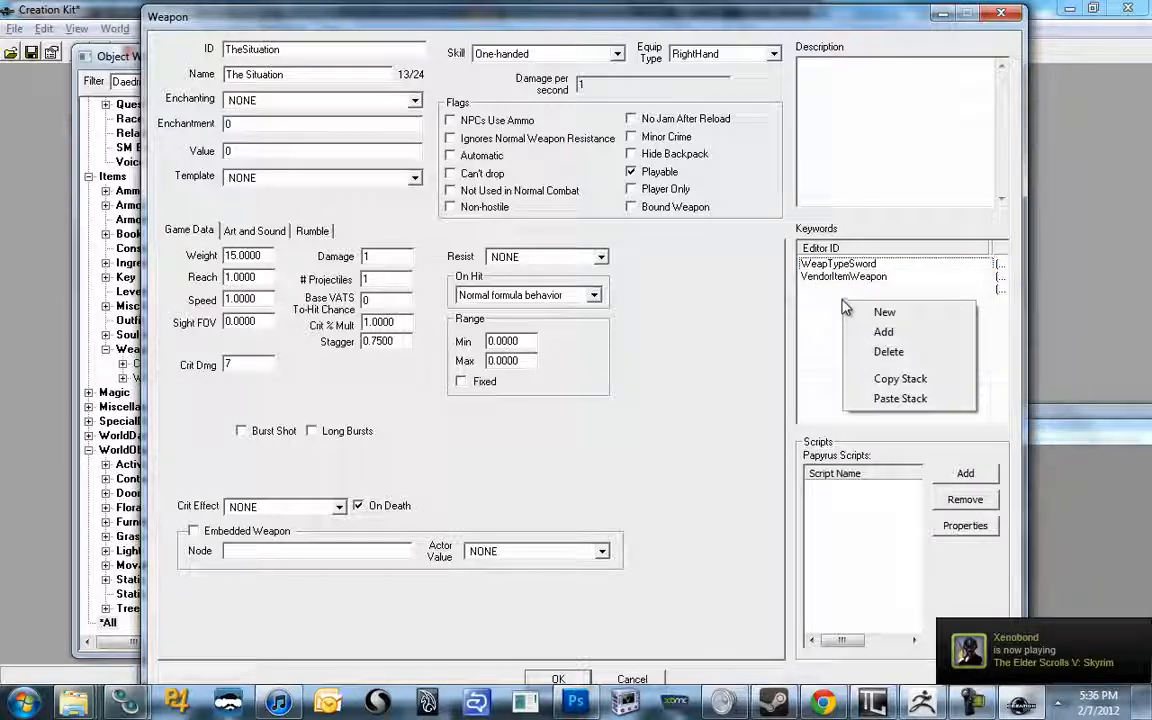
pyautogui.click(832, 297)
pyautogui.rightClick(830, 296)
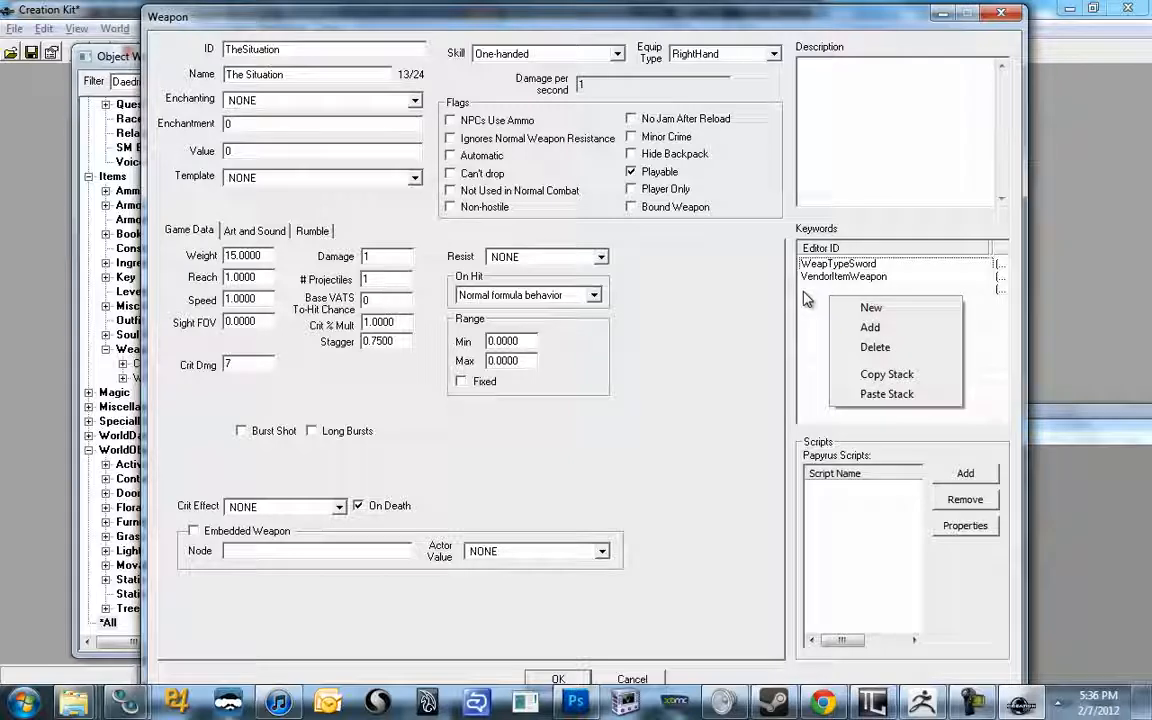
pyautogui.click(810, 302)
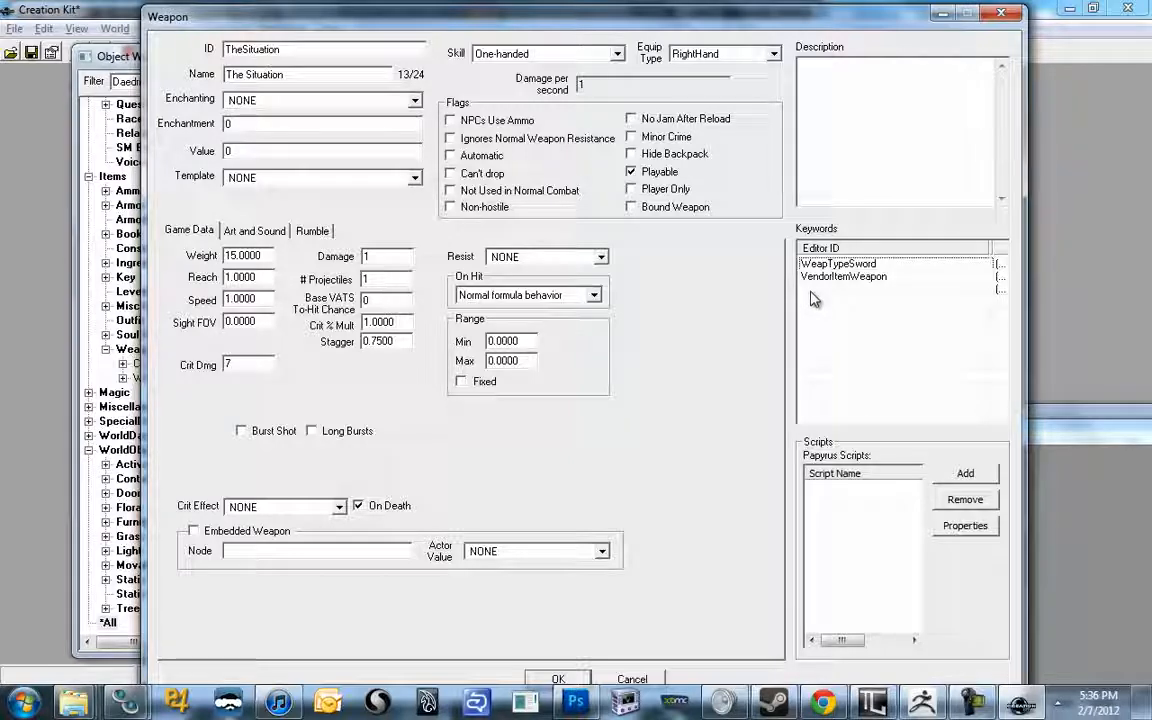
pyautogui.rightClick(813, 298)
pyautogui.click(845, 319)
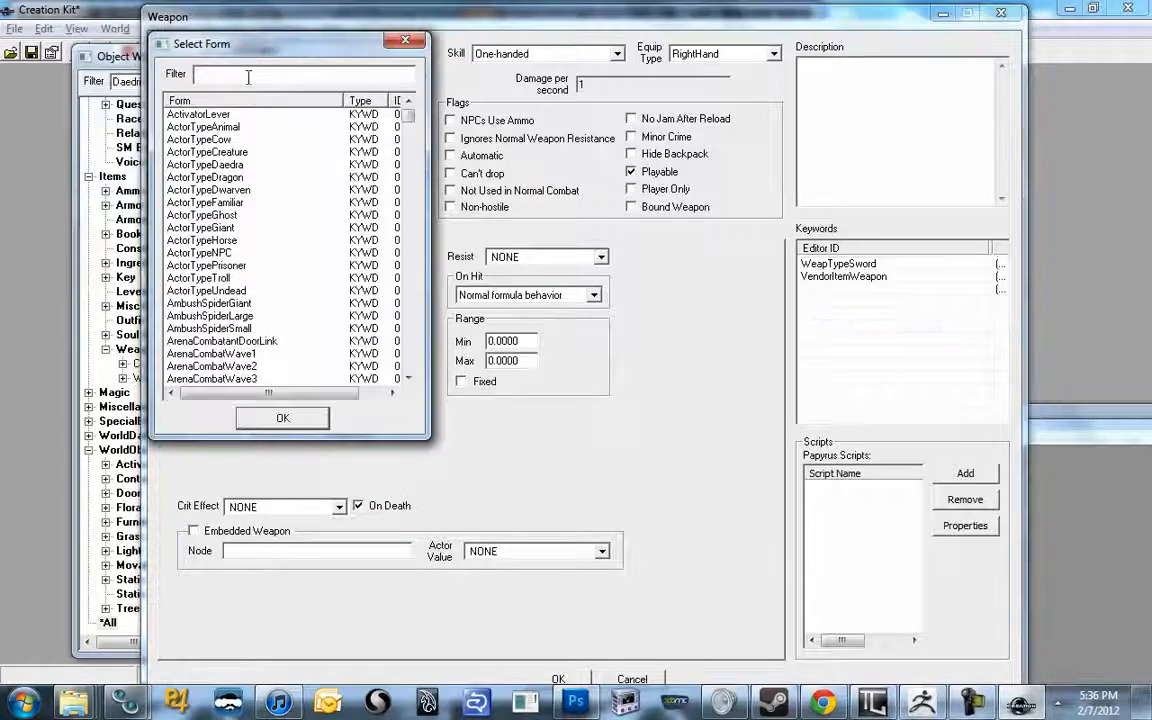
pyautogui.write('weap')
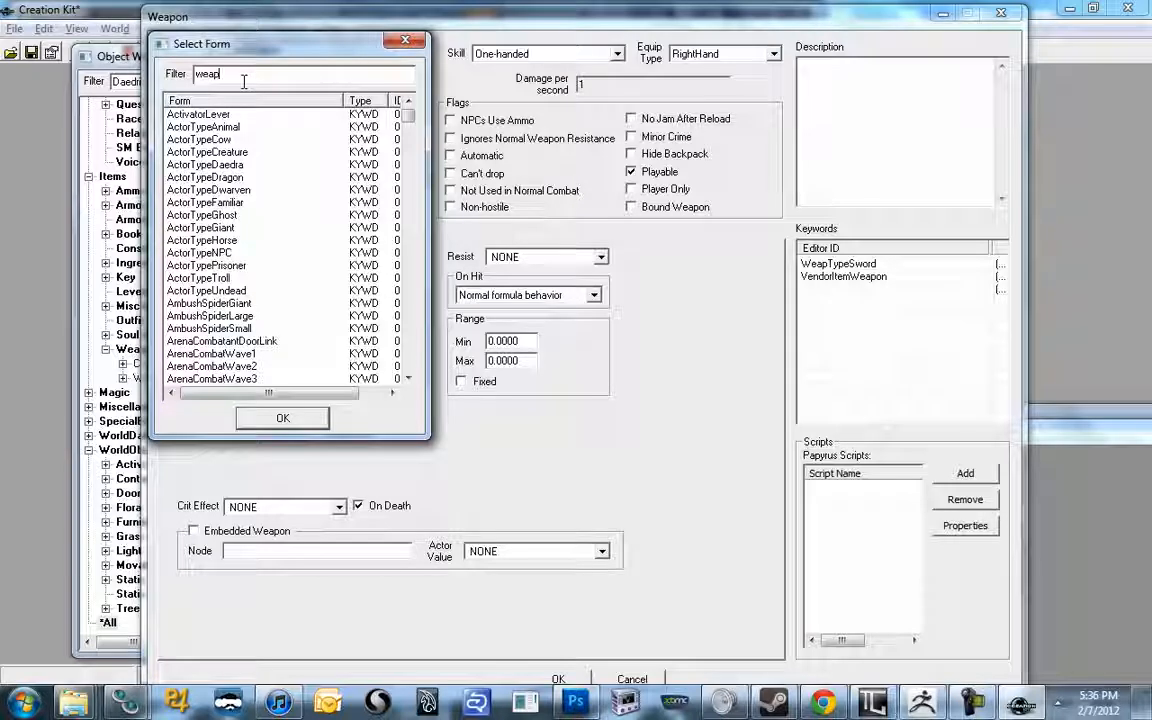
pyautogui.write('materialiron')
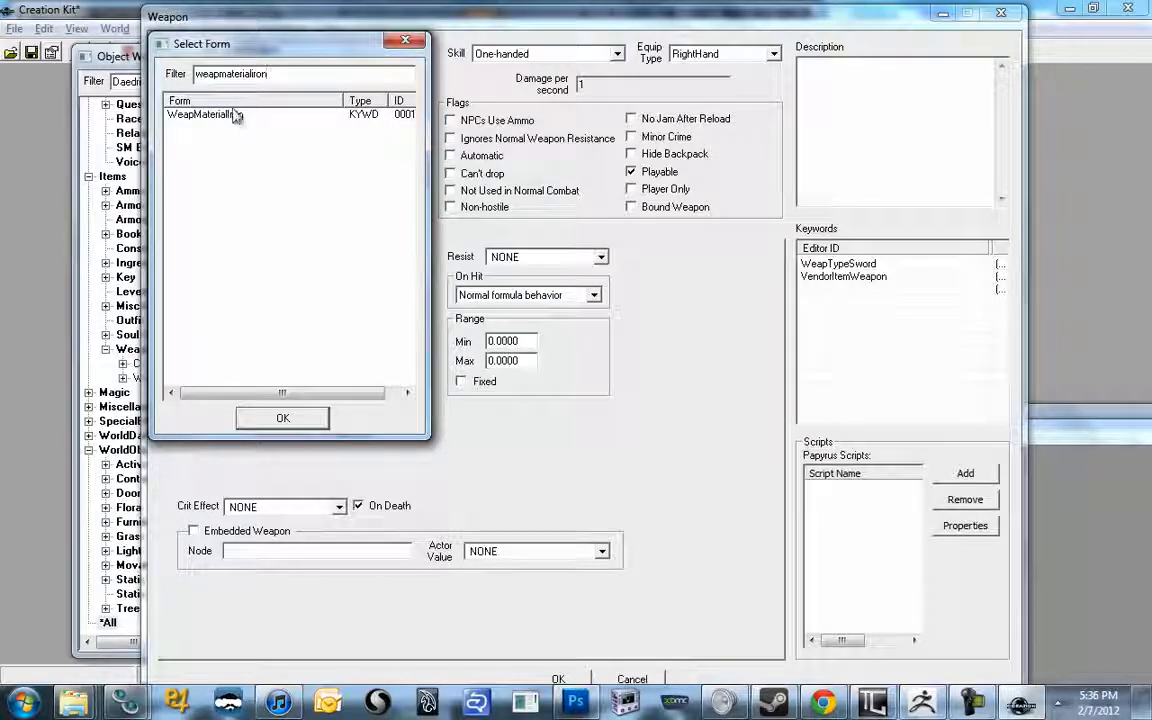
pyautogui.doubleClick(215, 115)
pyautogui.click(867, 275)
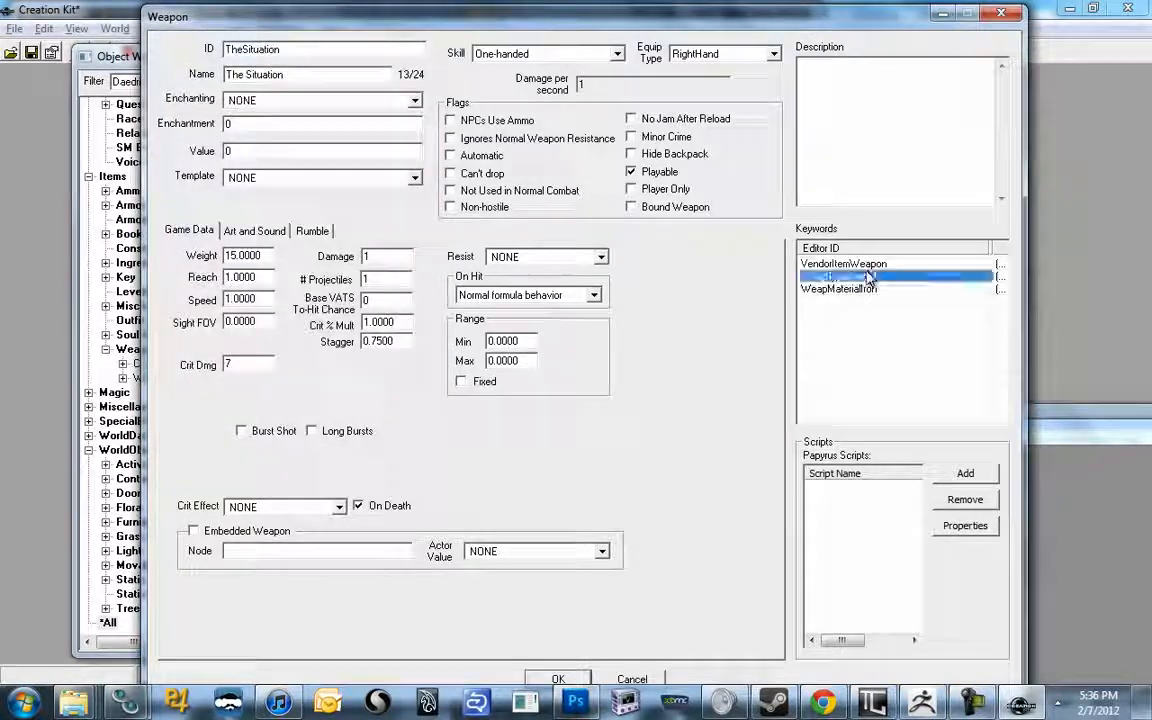
pyautogui.click(861, 287)
pyautogui.click(858, 279)
pyautogui.click(860, 290)
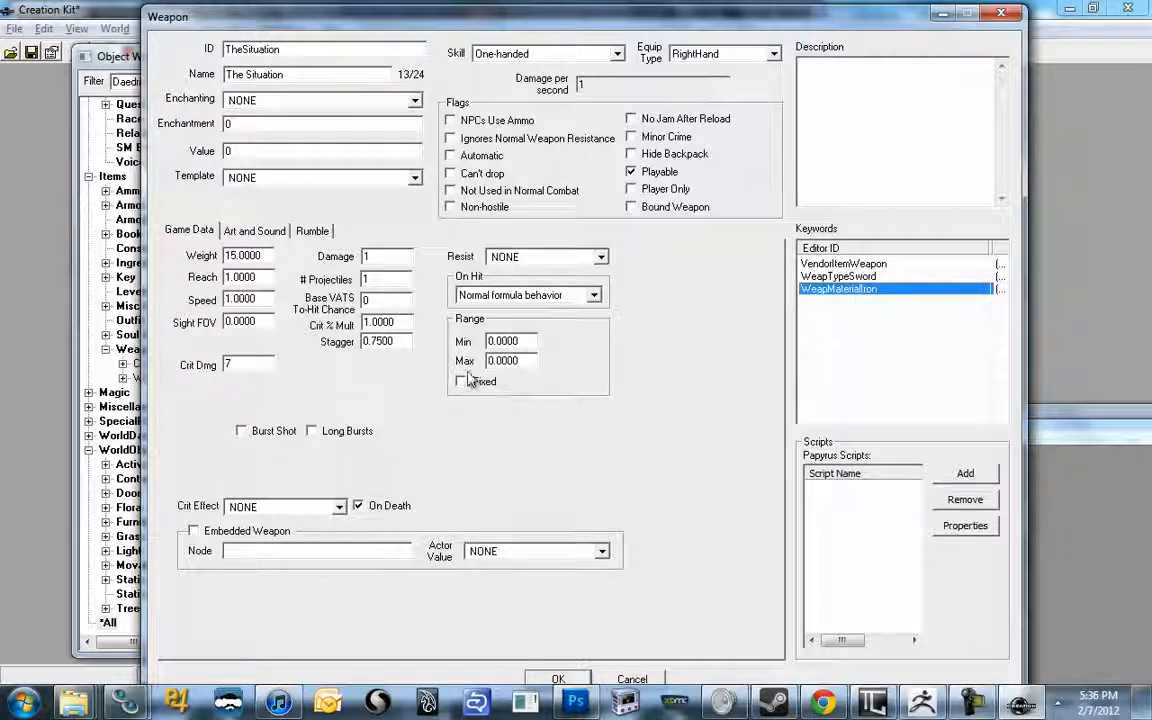
# Replace the weapon's art model with longsword.nif from the weapons\iron meshes folder and inspect it in the preview
pyautogui.click(262, 235)
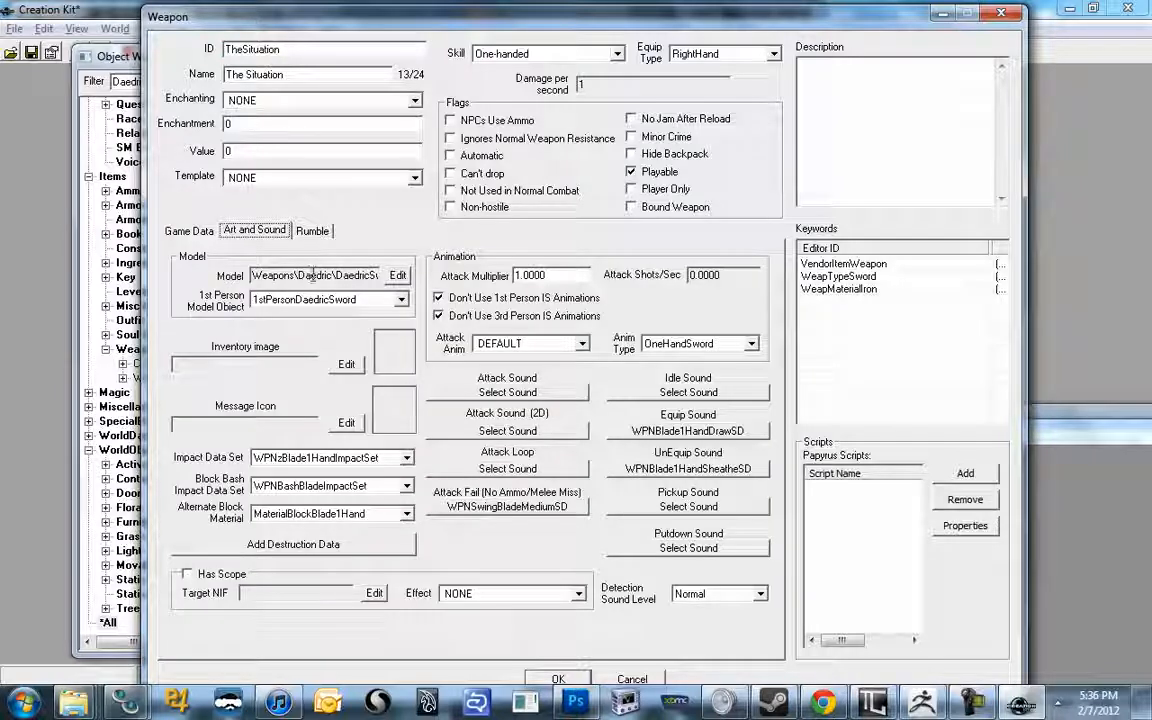
pyautogui.moveTo(257, 276); pyautogui.dragTo(419, 280)
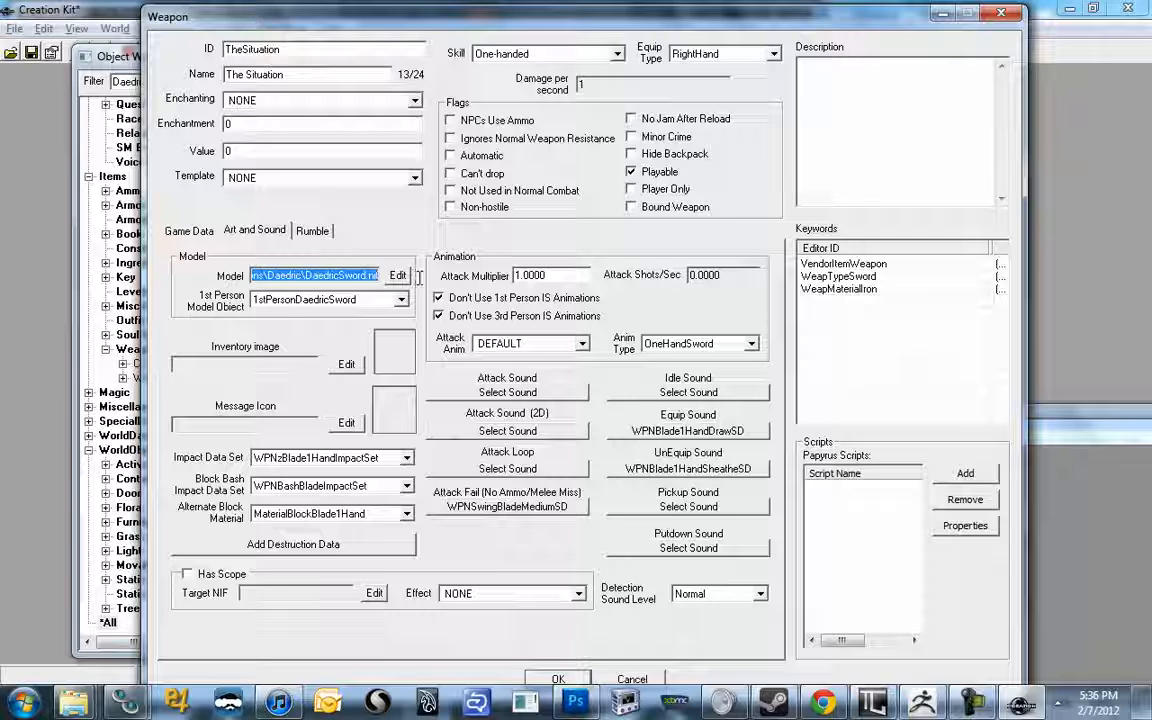
pyautogui.click(305, 278)
pyautogui.moveTo(305, 278); pyautogui.dragTo(405, 278)
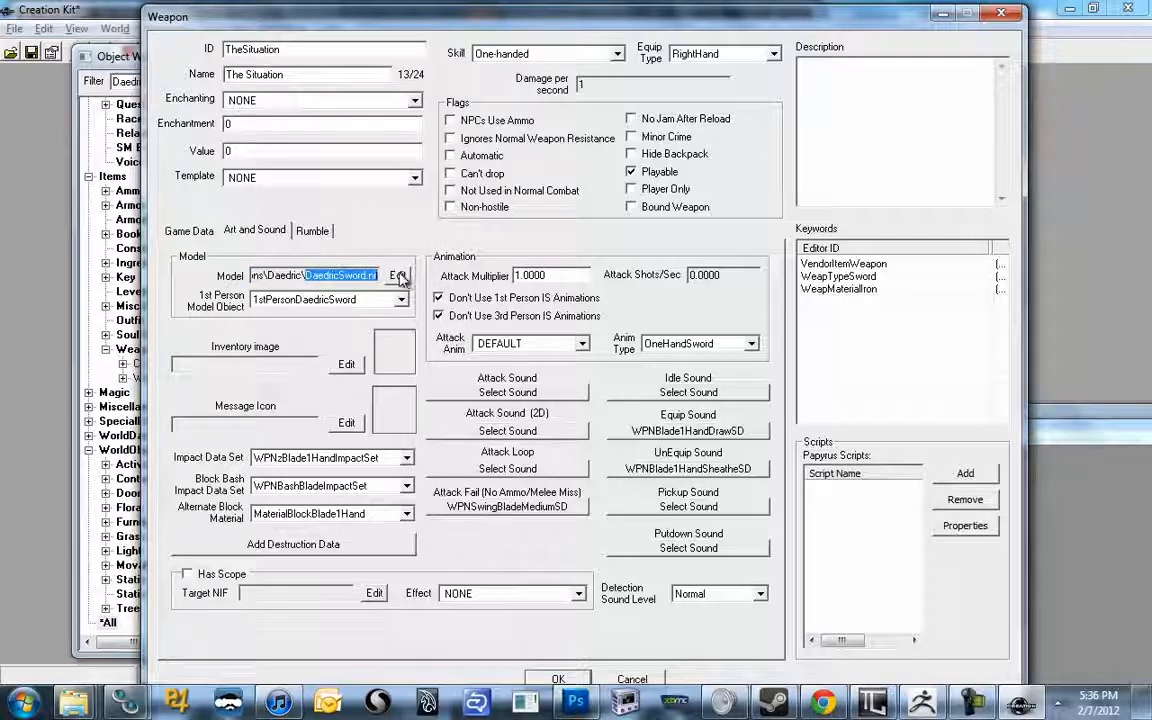
pyautogui.click(400, 278)
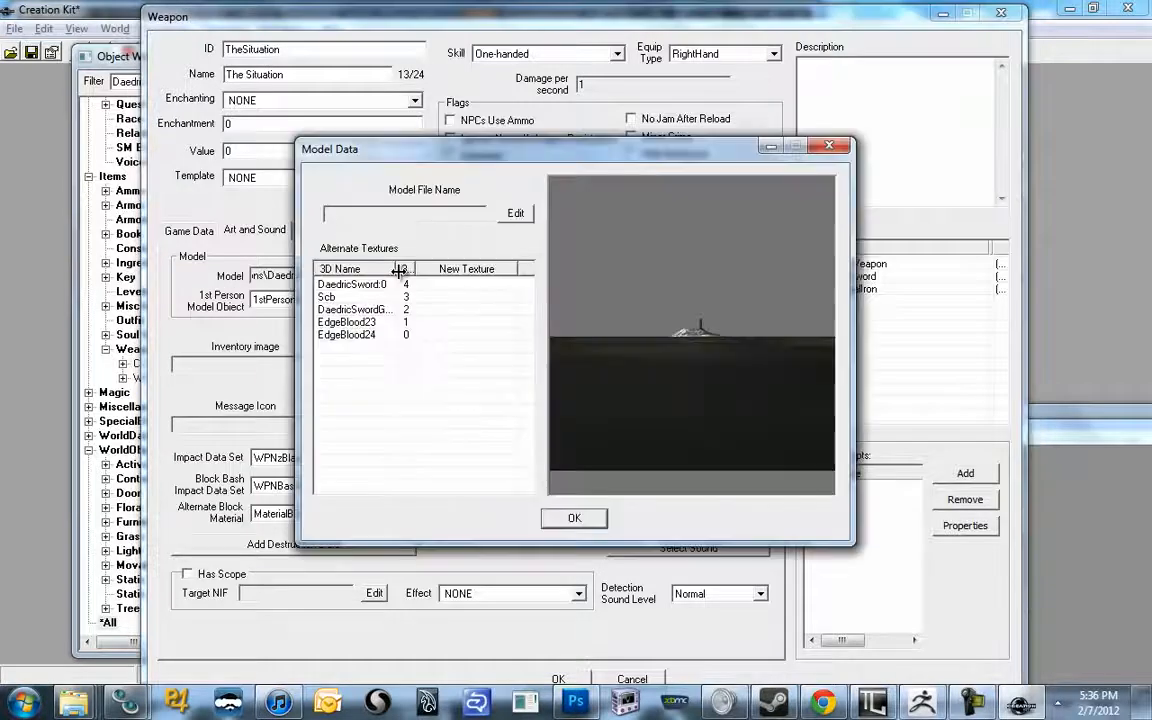
pyautogui.moveTo(620, 282); pyautogui.dragTo(668, 380)
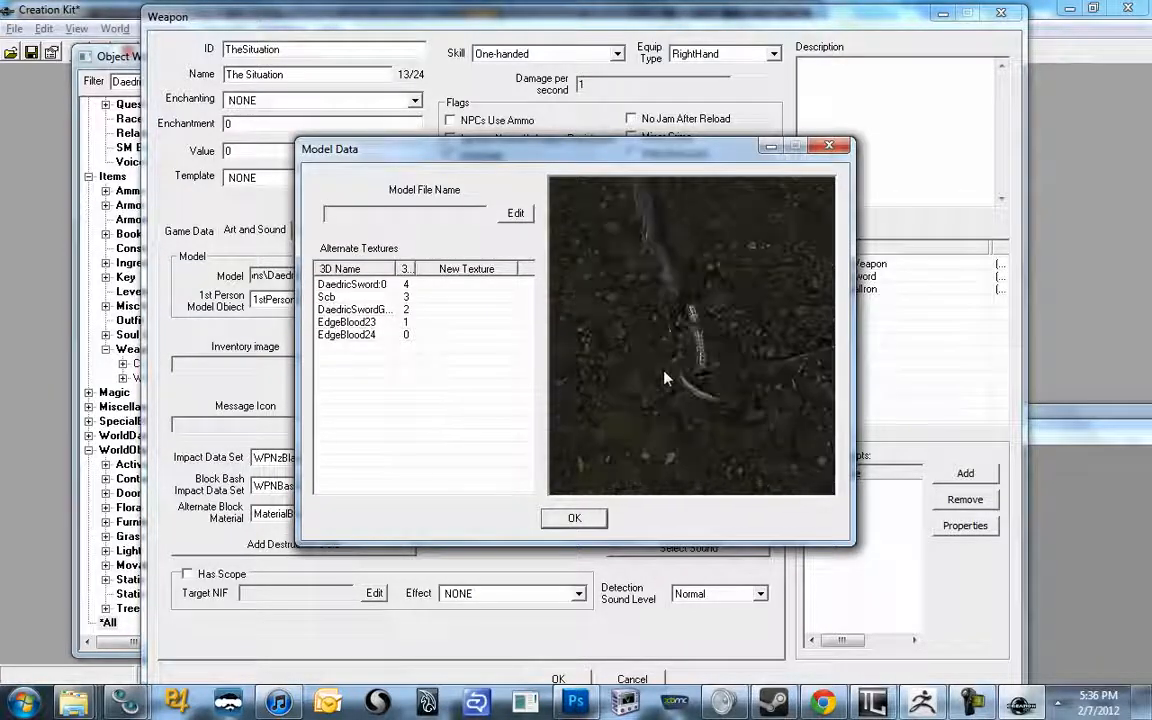
pyautogui.click(515, 213)
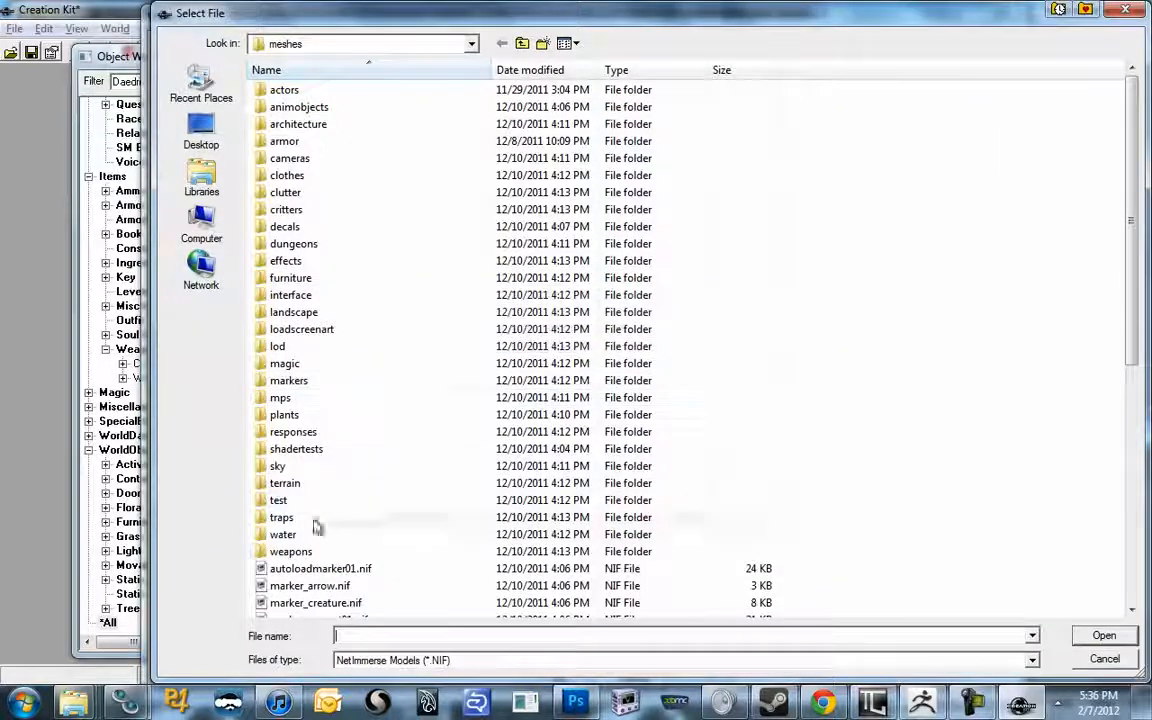
pyautogui.doubleClick(300, 551)
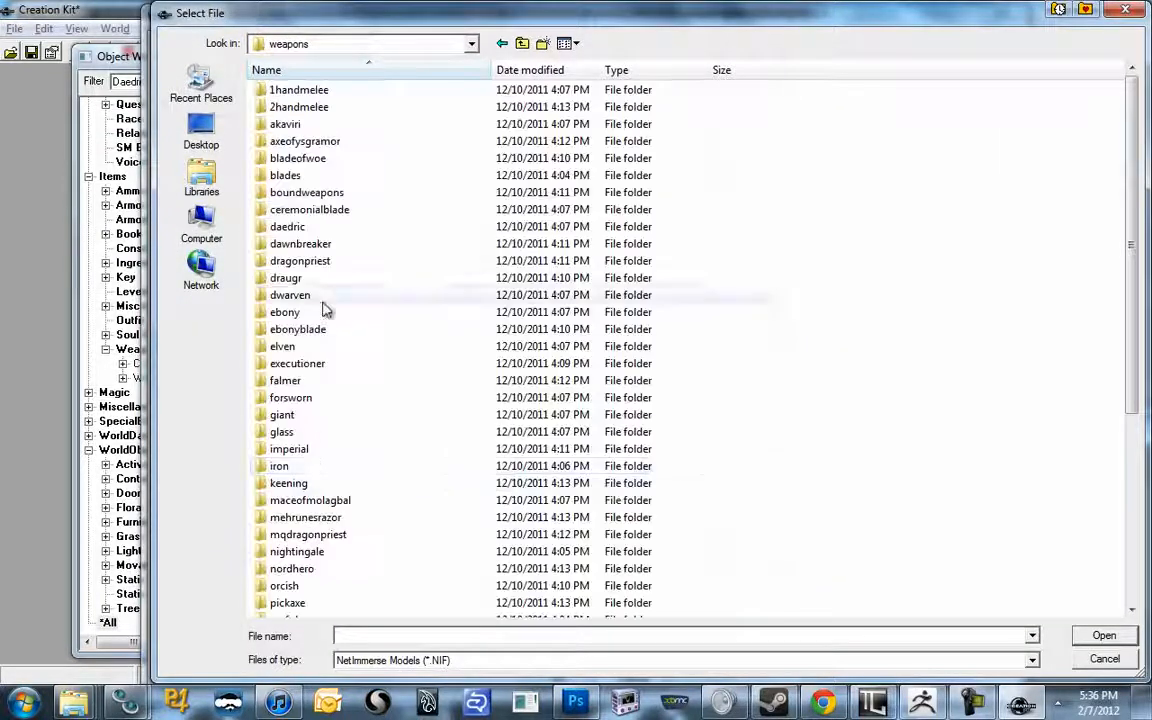
pyautogui.doubleClick(280, 466)
pyautogui.doubleClick(302, 431)
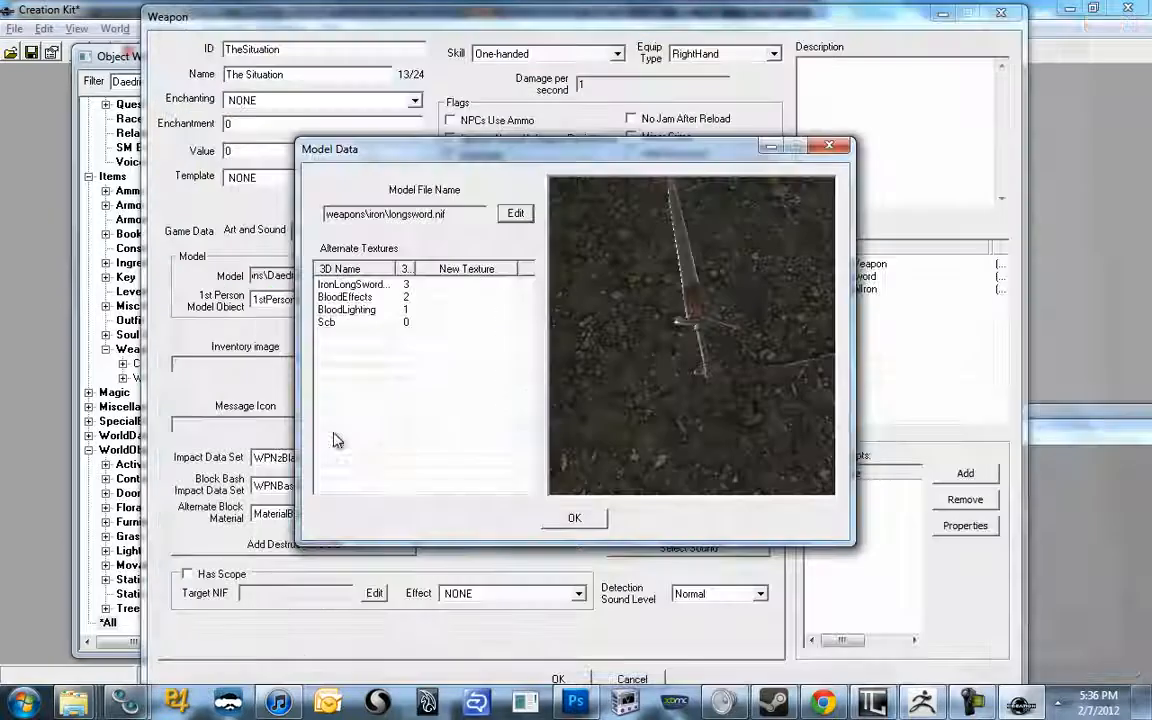
pyautogui.moveTo(650, 310); pyautogui.dragTo(690, 295)
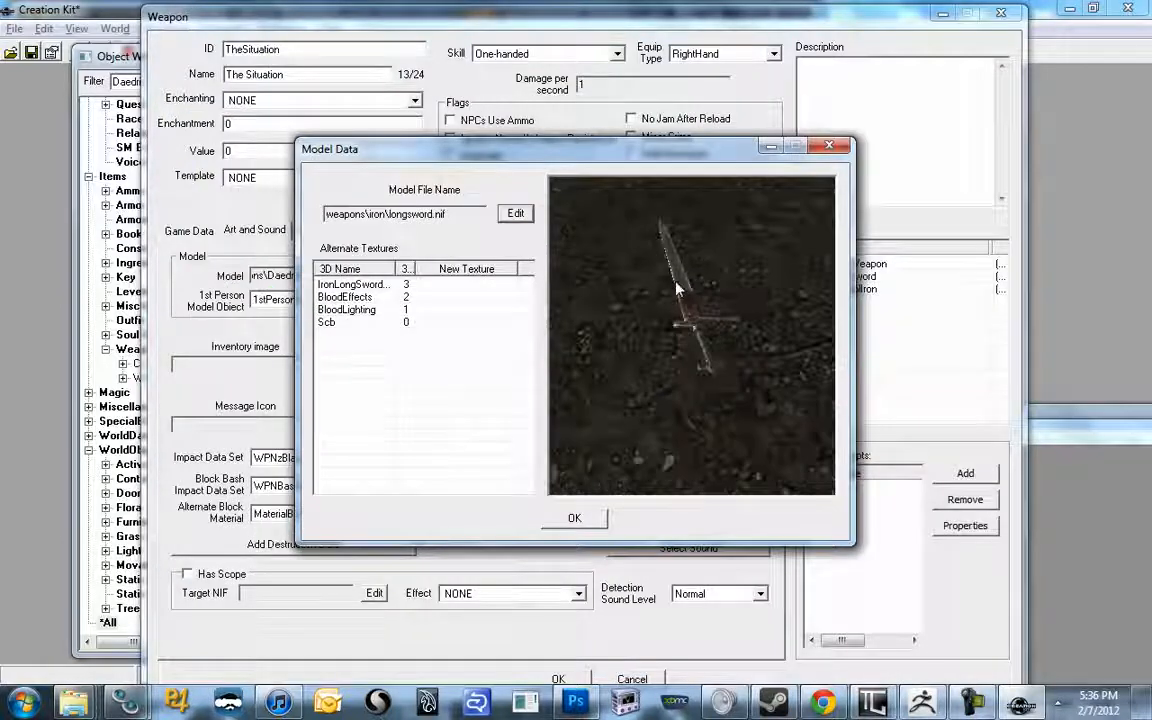
pyautogui.click(590, 515)
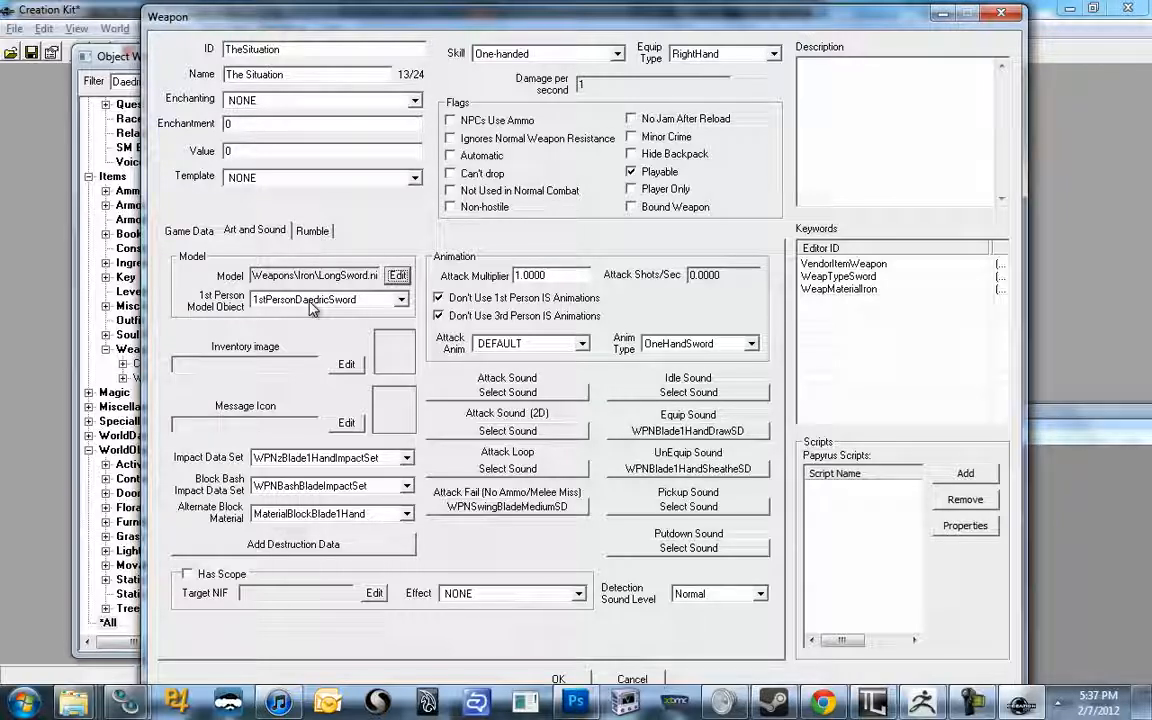
# Set the weapon's 1st Person Model Object to 1stPersonTheSituation
pyautogui.click(311, 301)
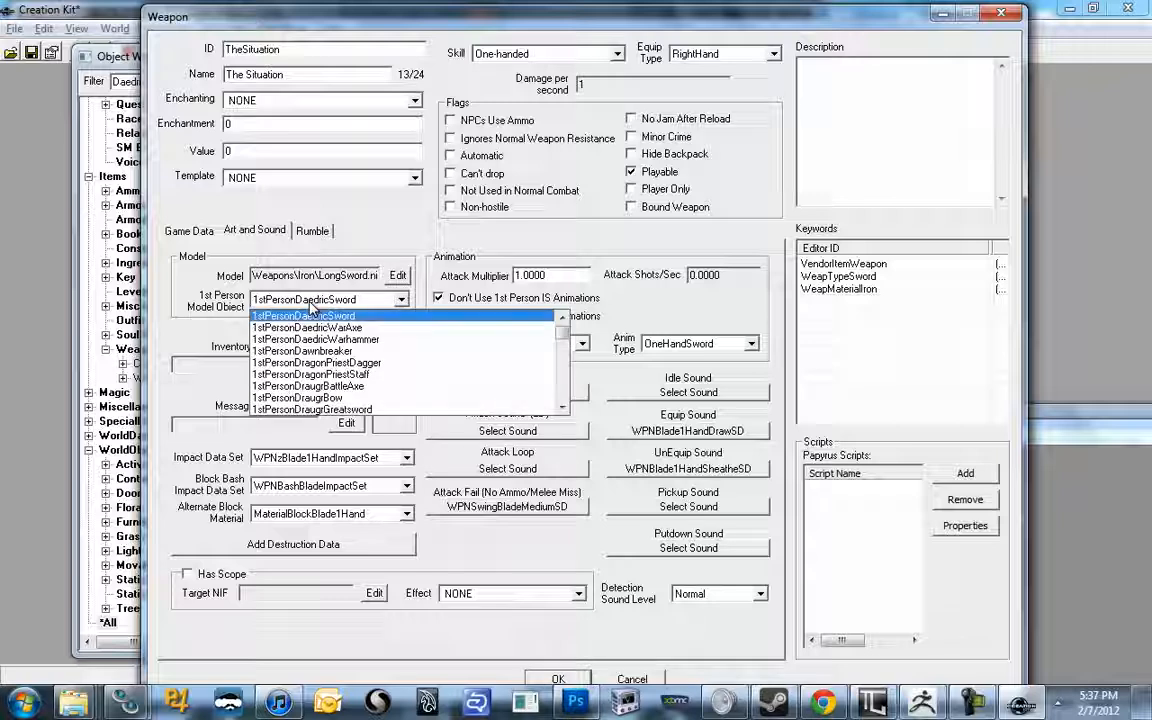
pyautogui.moveTo(563, 326)
pyautogui.mouseDown()
pyautogui.moveTo(565, 365)
pyautogui.moveTo(563, 327)
pyautogui.mouseUp()
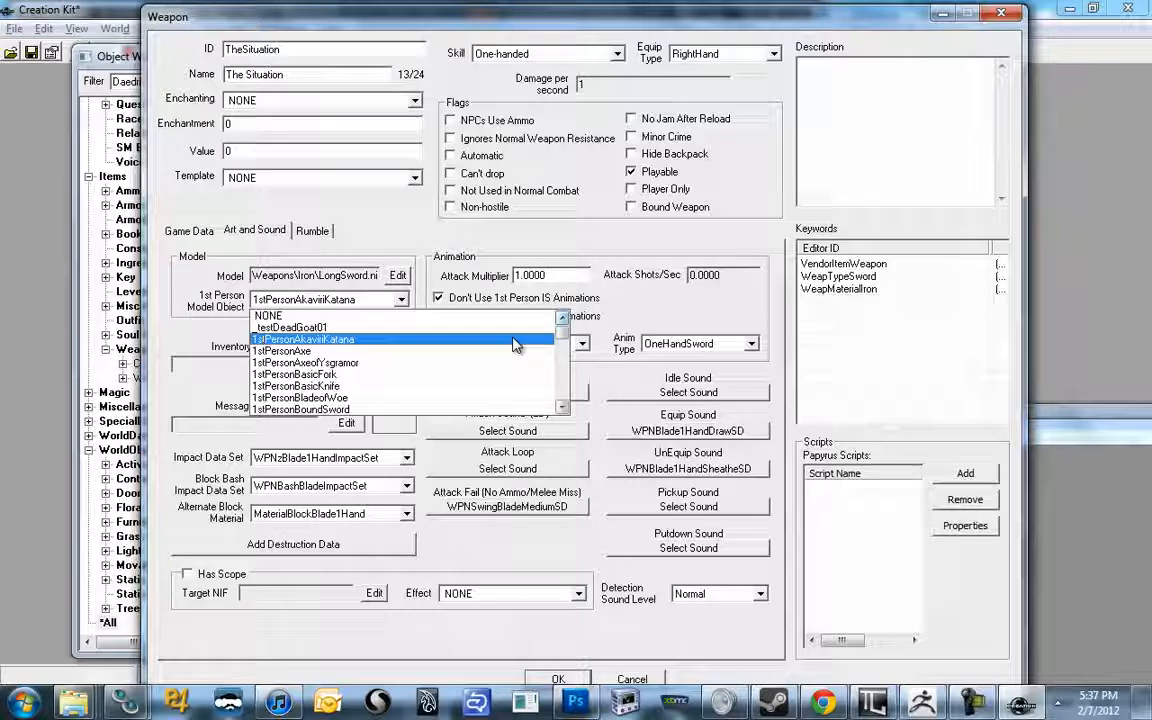
pyautogui.write('per')
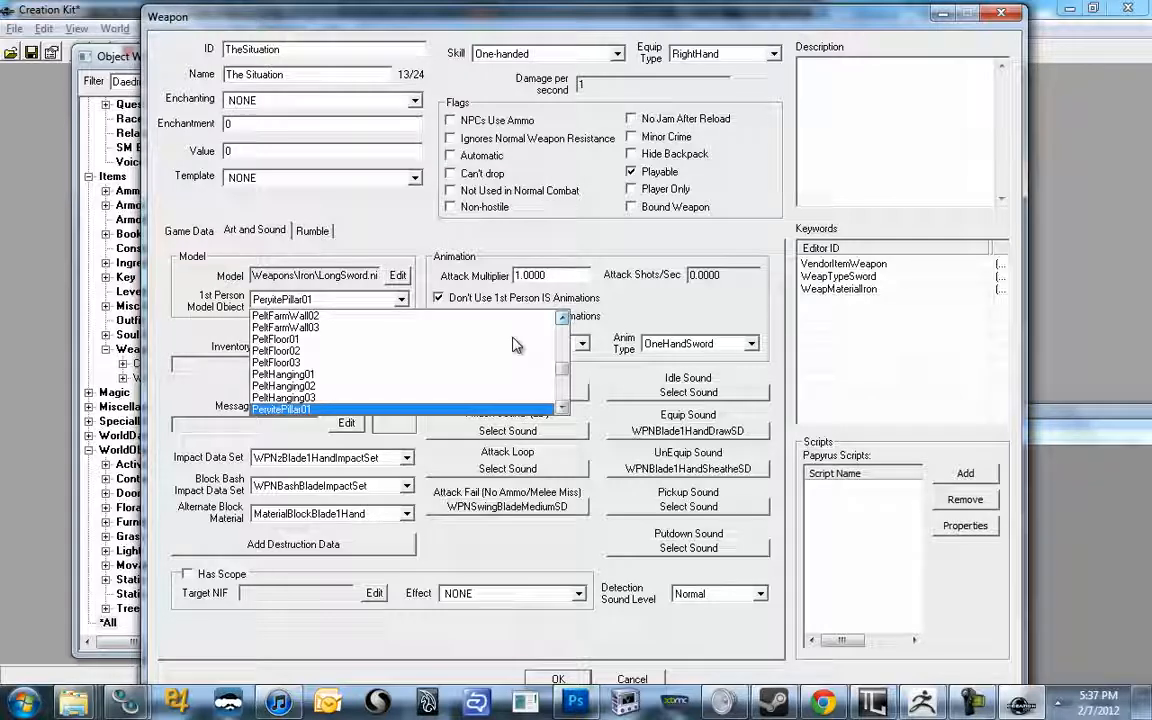
pyautogui.write('1stPersonAkaviriKatana')
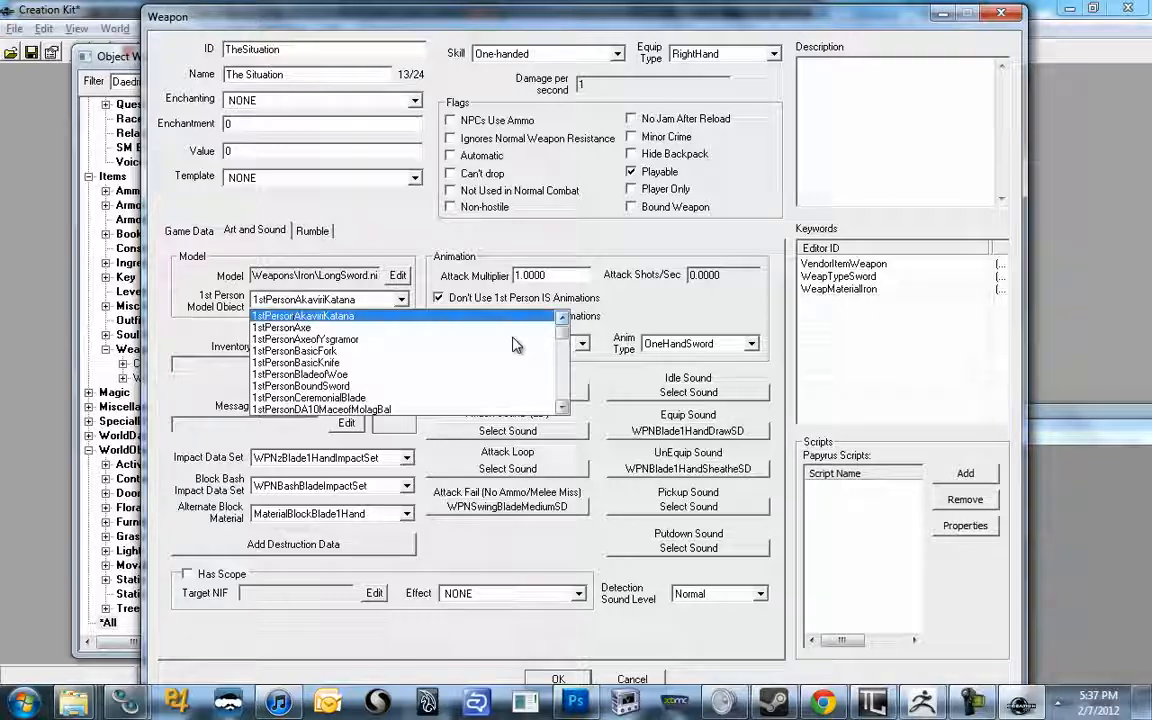
pyautogui.write('th')
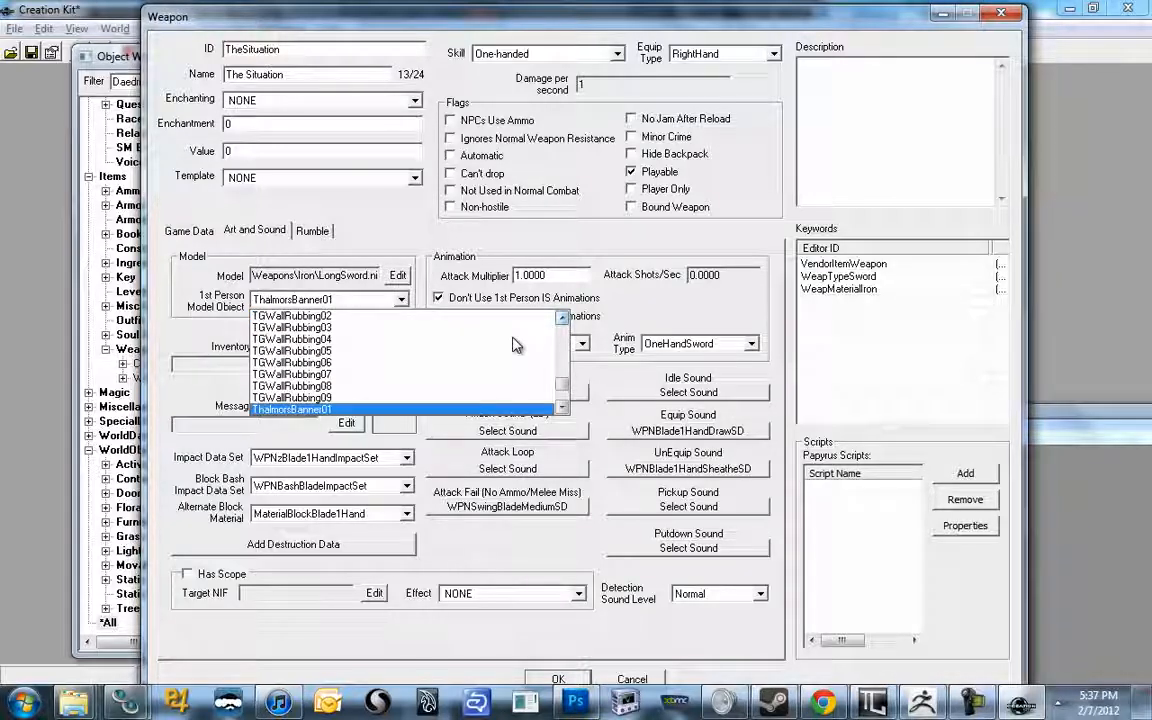
pyautogui.write('1stPersonTheSituation')
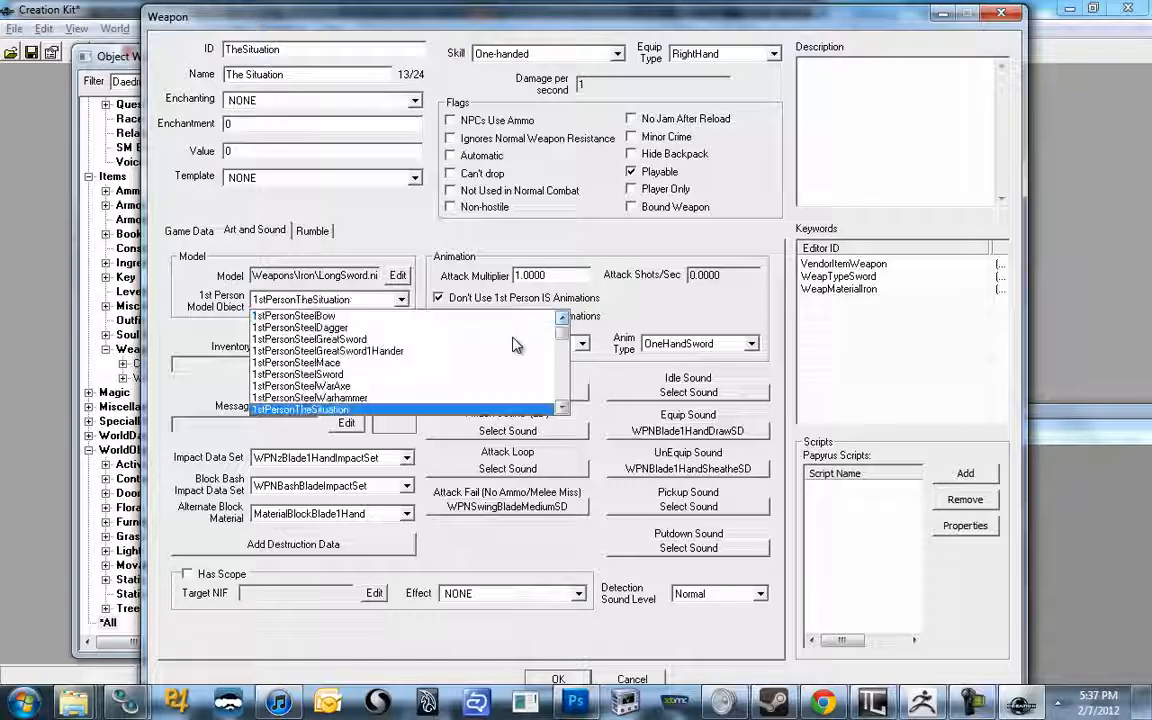
pyautogui.press('Return')
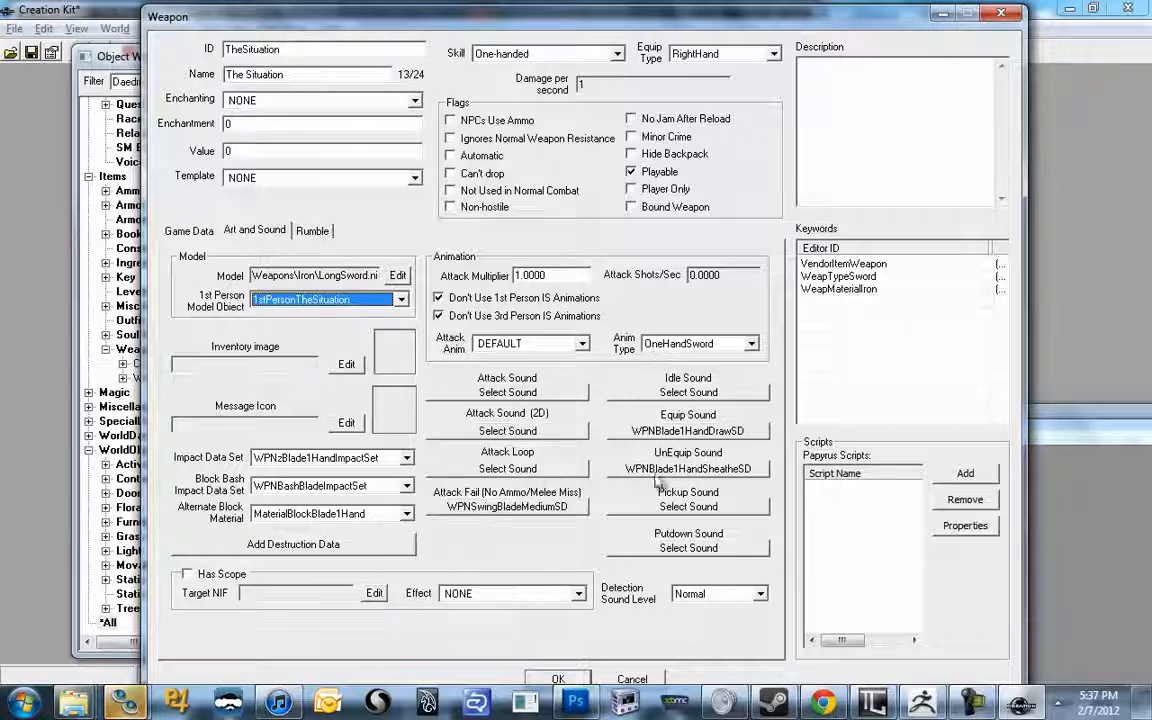
# Save the weapon's changes, renaming the existing form to TheSituation rather than creating a new form
pyautogui.click(556, 679)
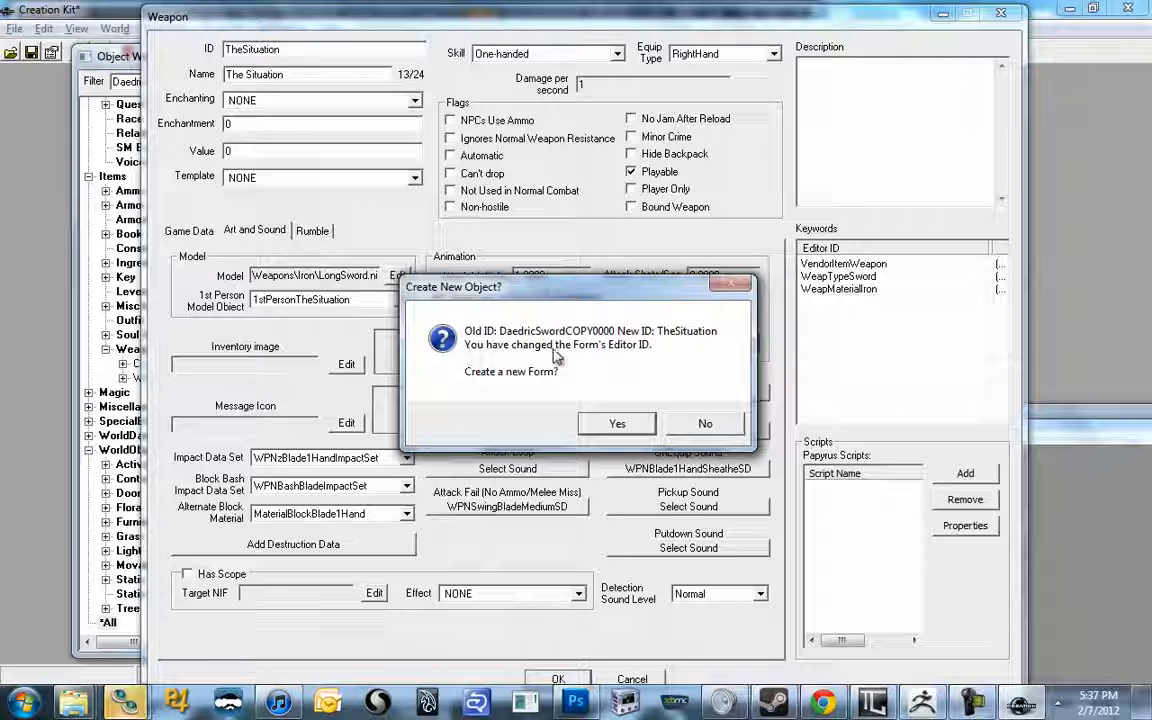
pyautogui.click(700, 424)
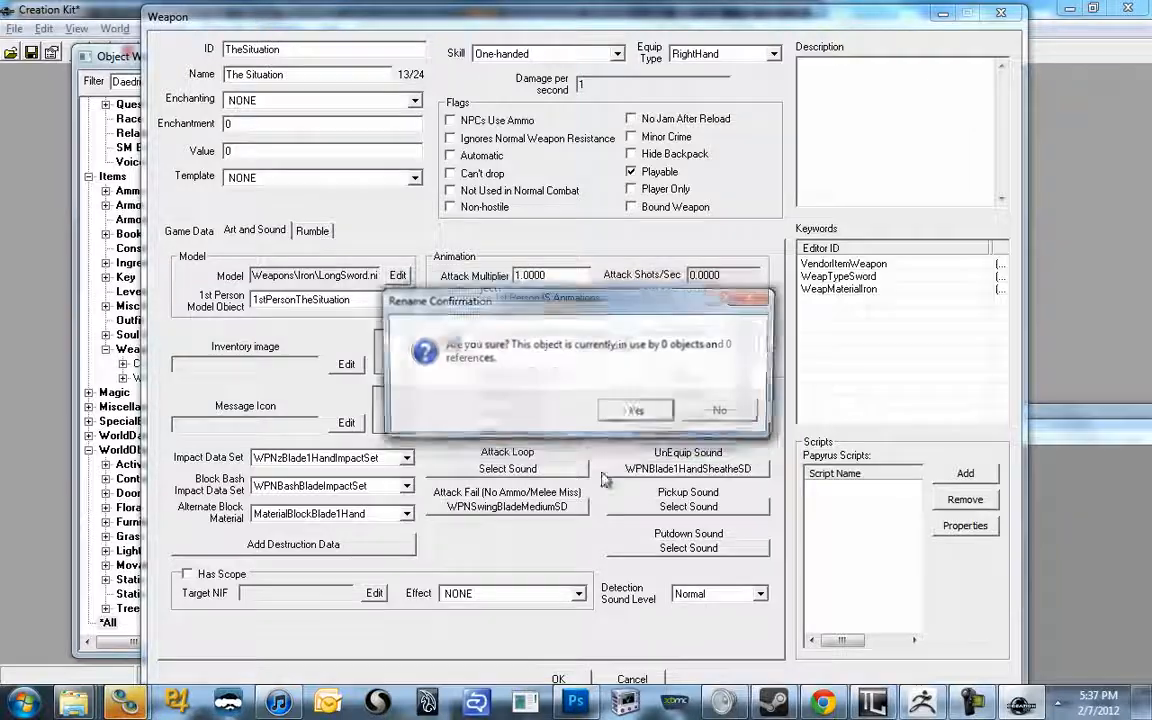
pyautogui.click(648, 423)
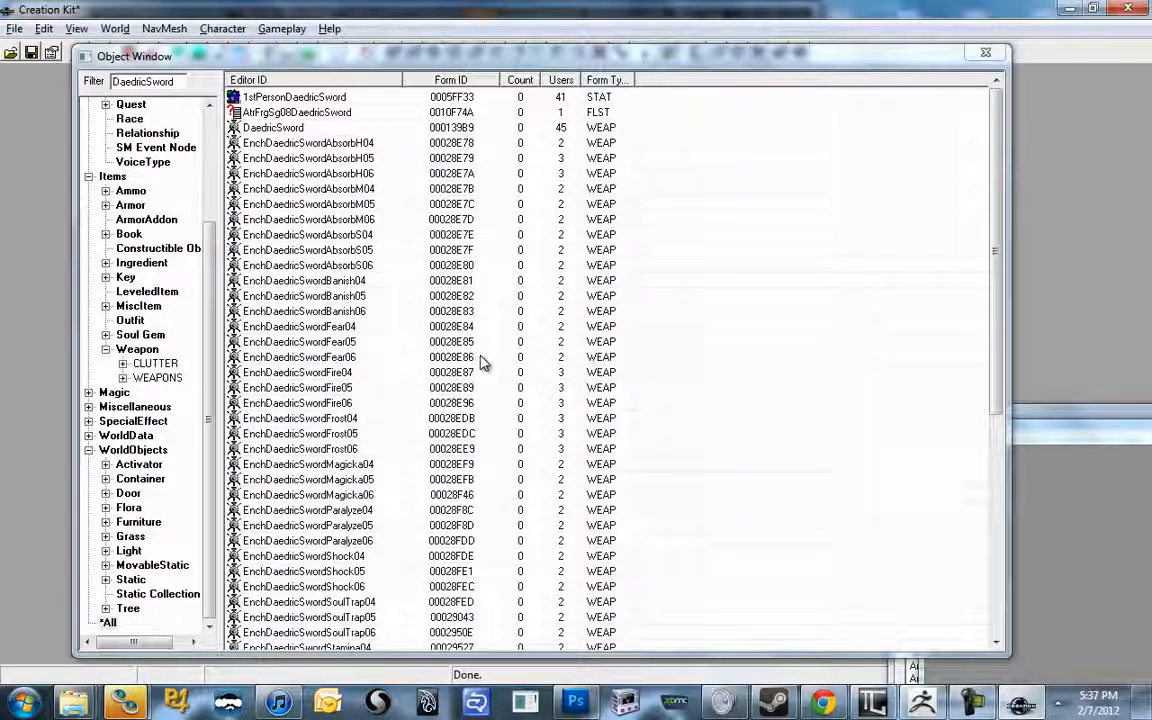
# Duplicate the RecipeWeaponDaedricSword and TemperWeaponDaedricSword constructible objects and refresh the filtered object list
pyautogui.scroll(-8, 440, 262)
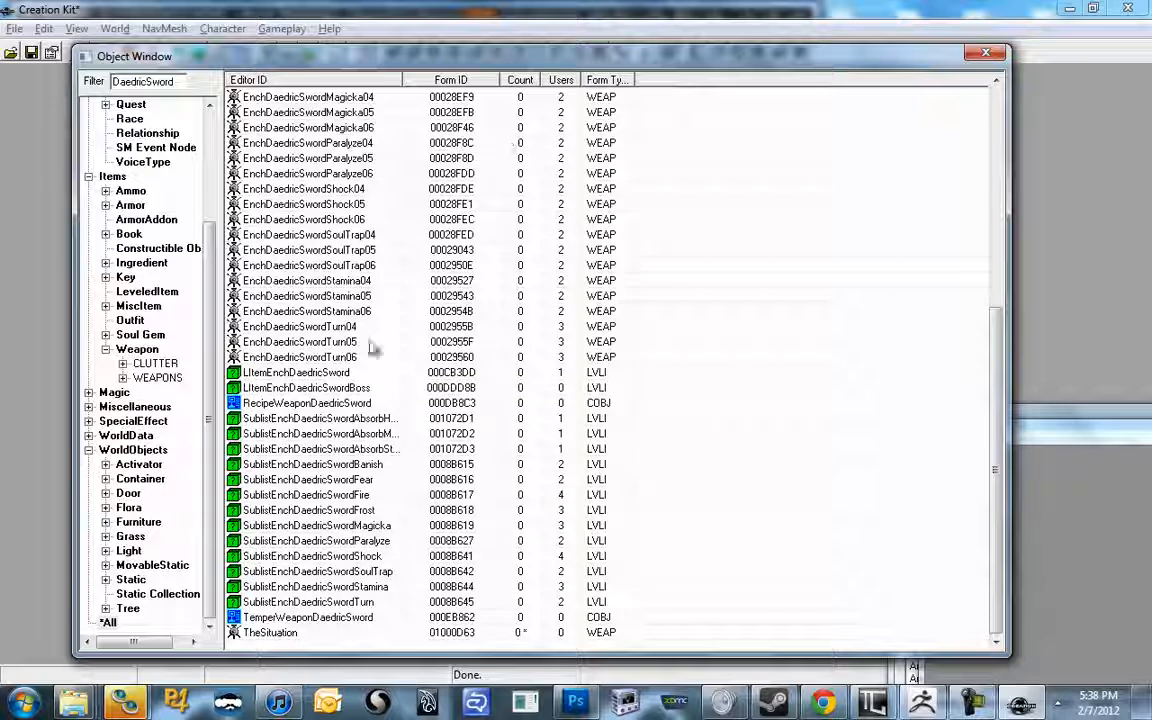
pyautogui.click(336, 403)
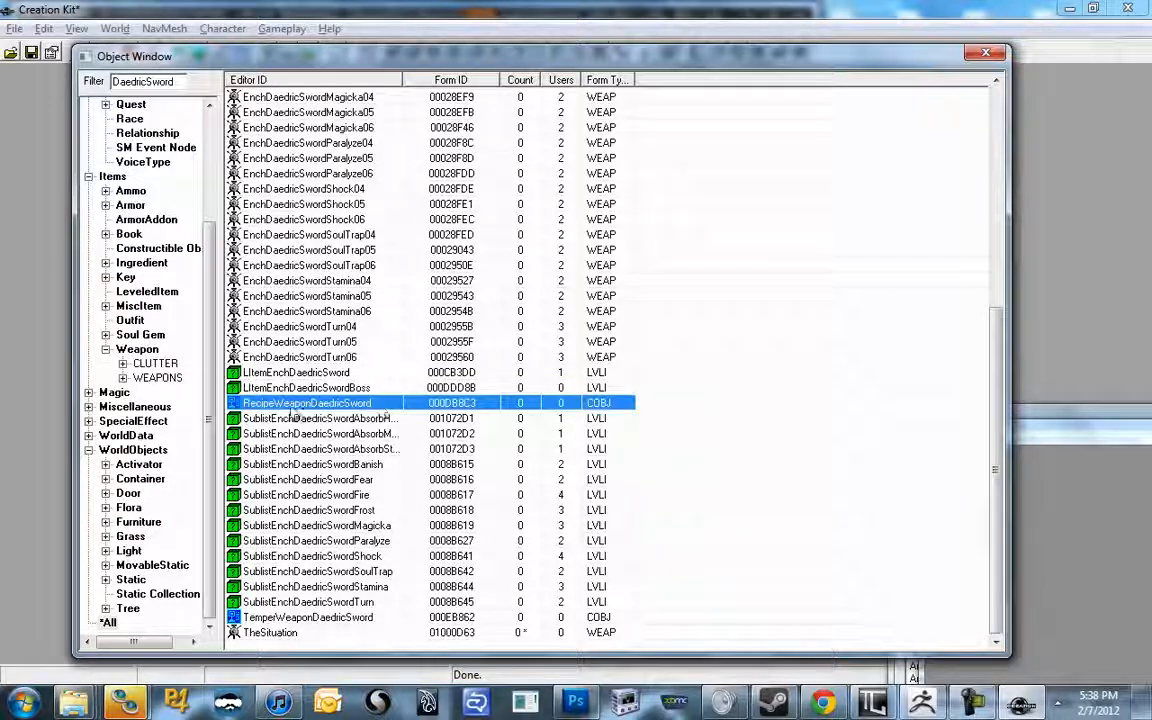
pyautogui.rightClick(390, 403)
pyautogui.click(430, 452)
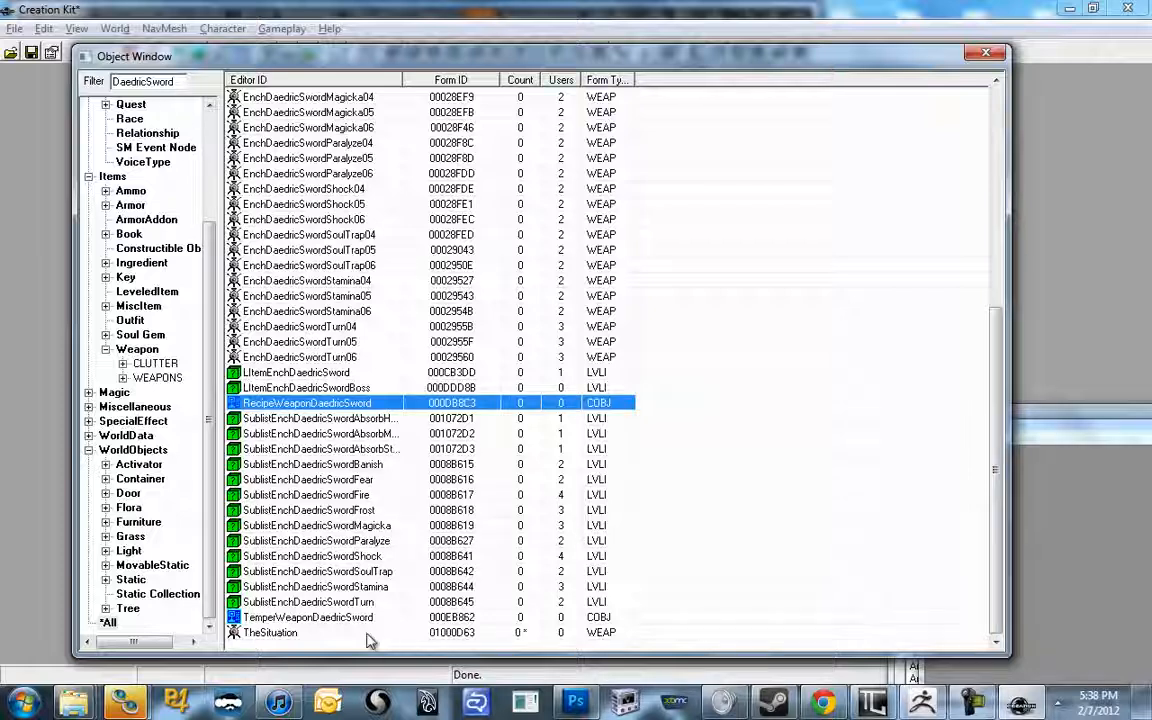
pyautogui.click(265, 619)
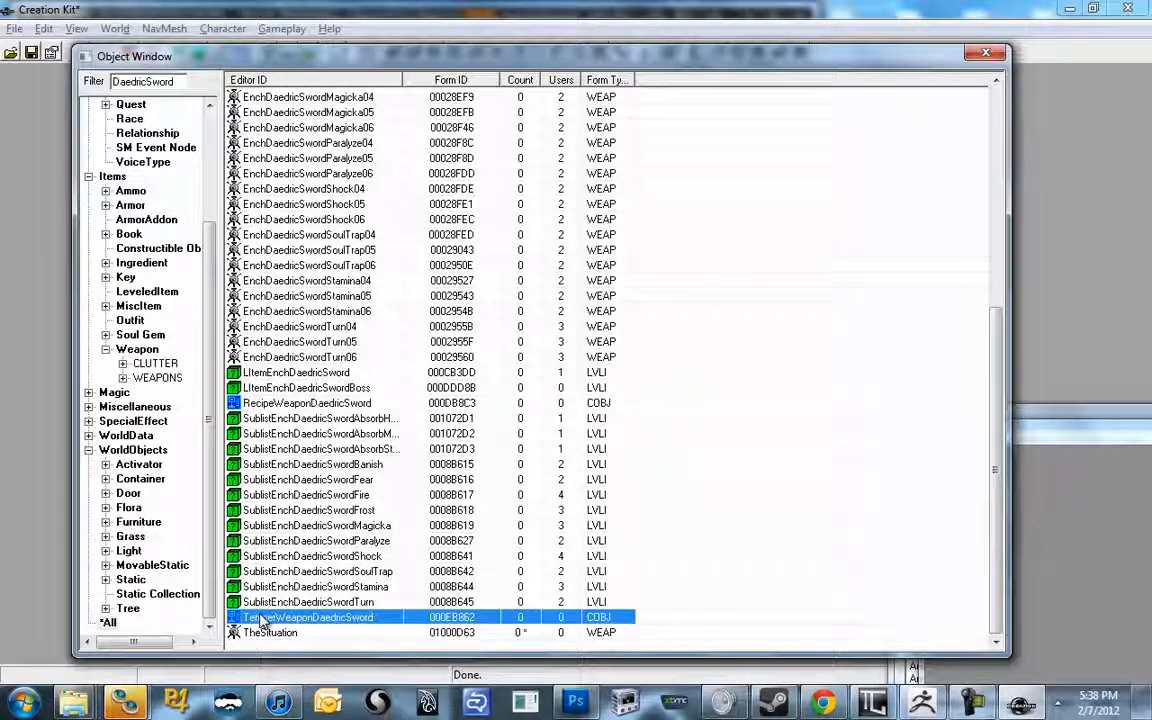
pyautogui.rightClick(393, 617)
pyautogui.click(430, 529)
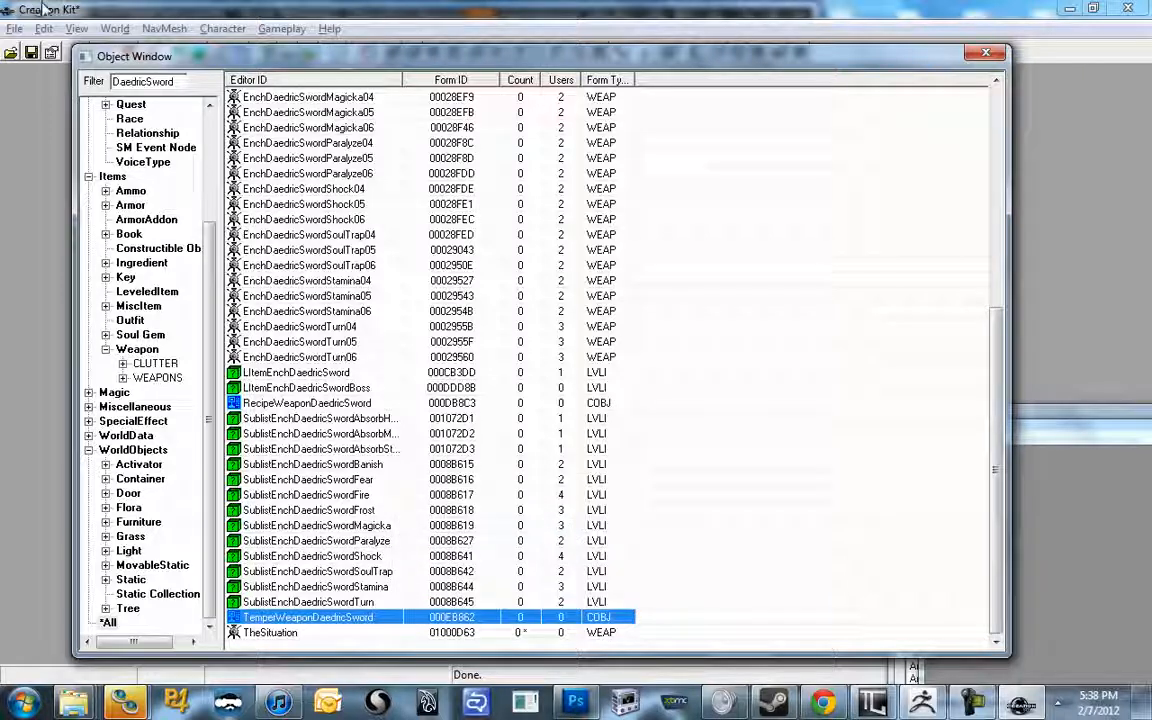
pyautogui.click(180, 84)
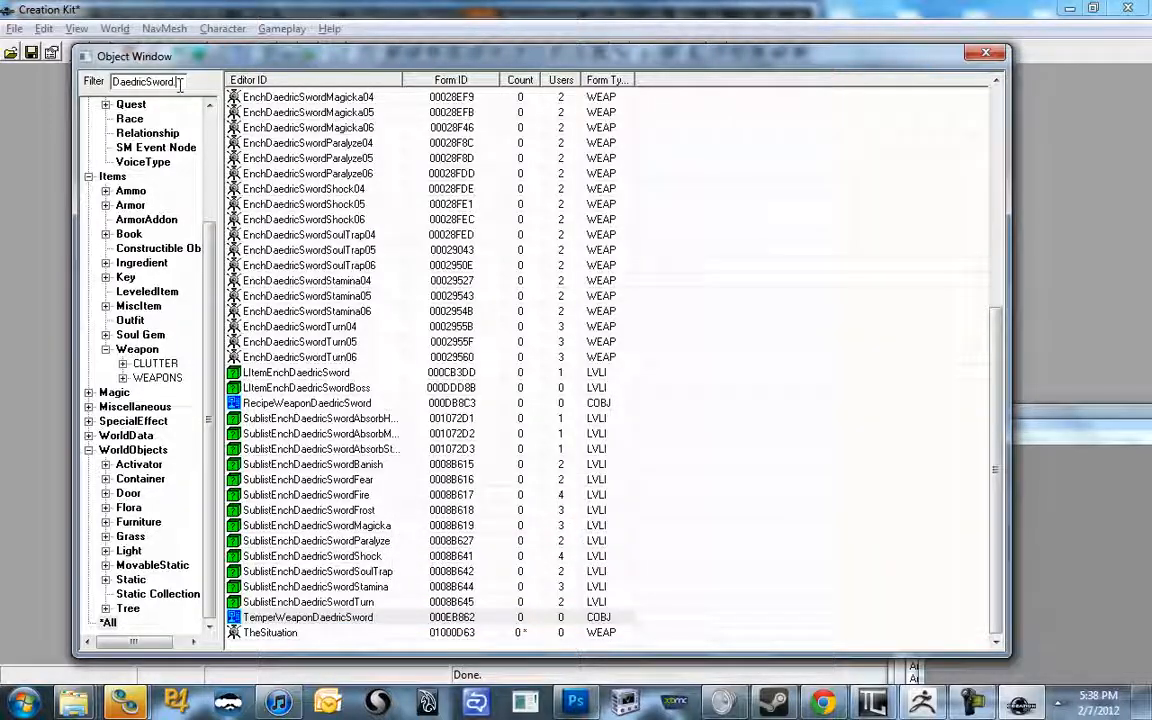
pyautogui.press('Return')
# Open the copy of RecipeWeaponDaedricSword and change its ID to RecipeWeaponTheSituation
pyautogui.click(341, 391)
pyautogui.click(328, 405)
pyautogui.scroll(-1, 313, 401)
pyautogui.click(312, 403)
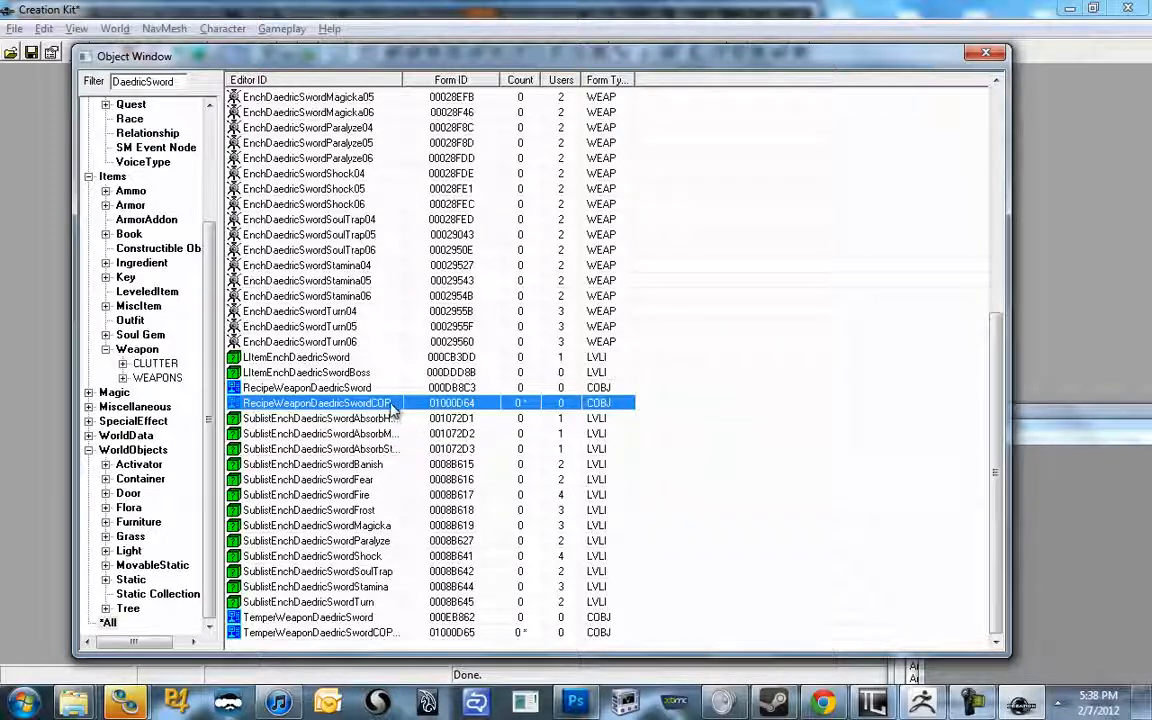
pyautogui.doubleClick(262, 401)
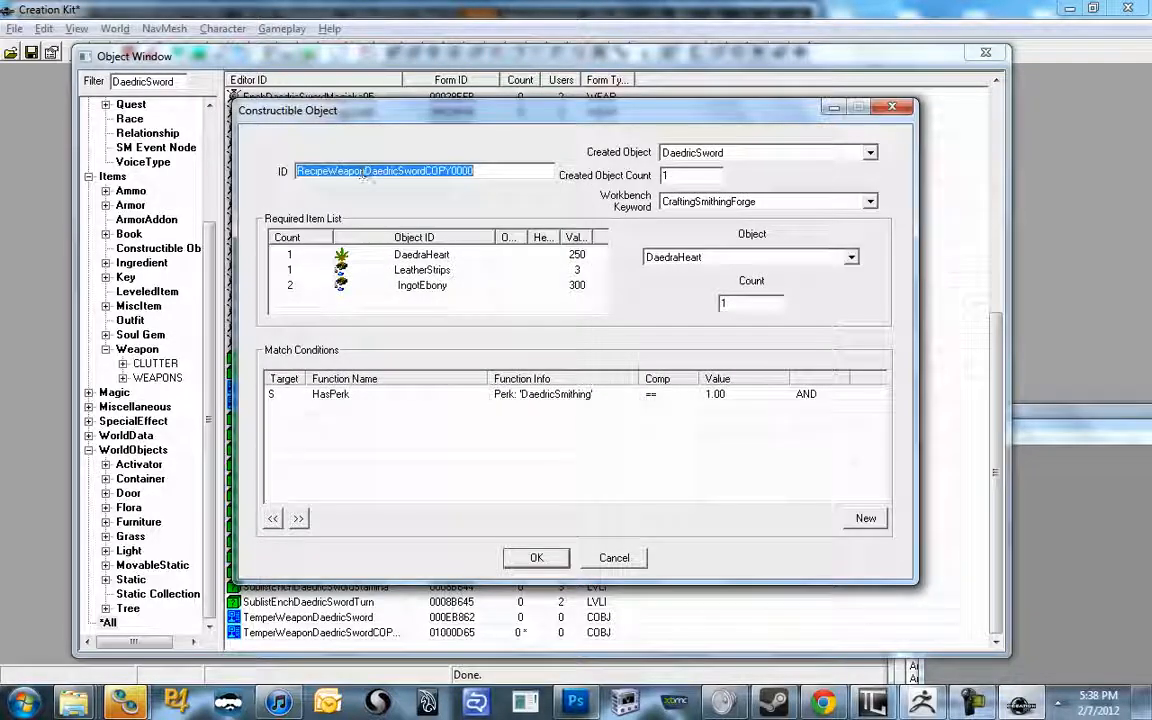
pyautogui.moveTo(361, 171); pyautogui.dragTo(475, 171)
pyautogui.write('TheSituation')
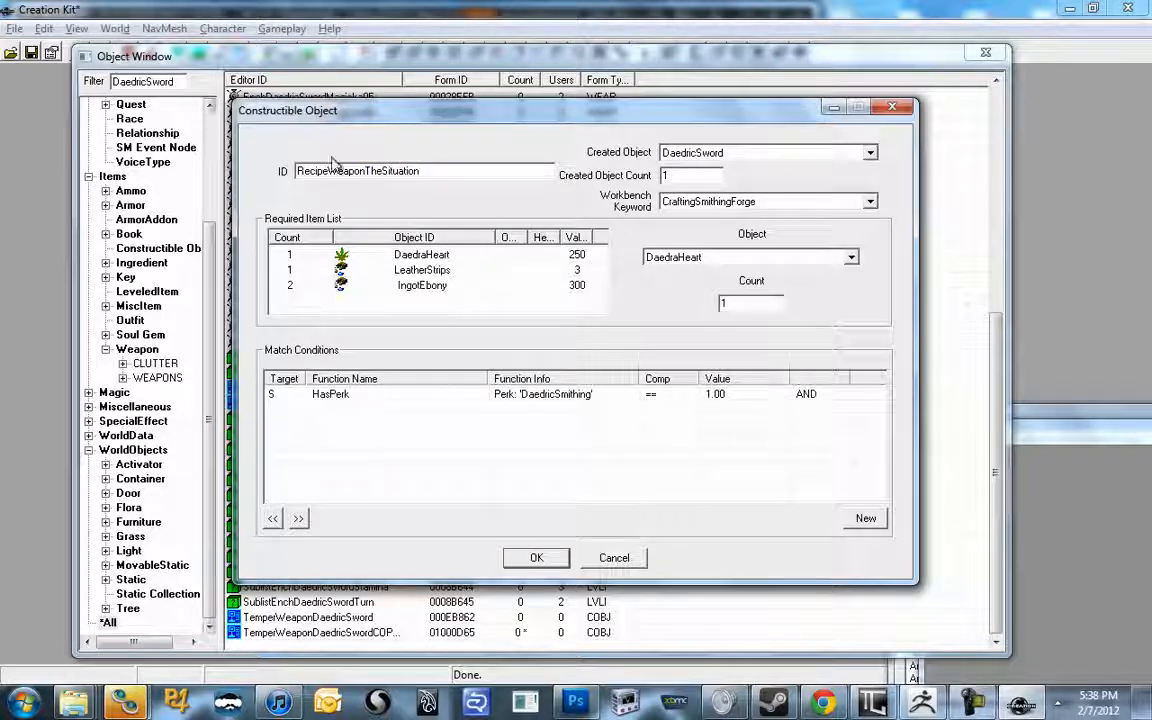
pyautogui.doubleClick(385, 171)
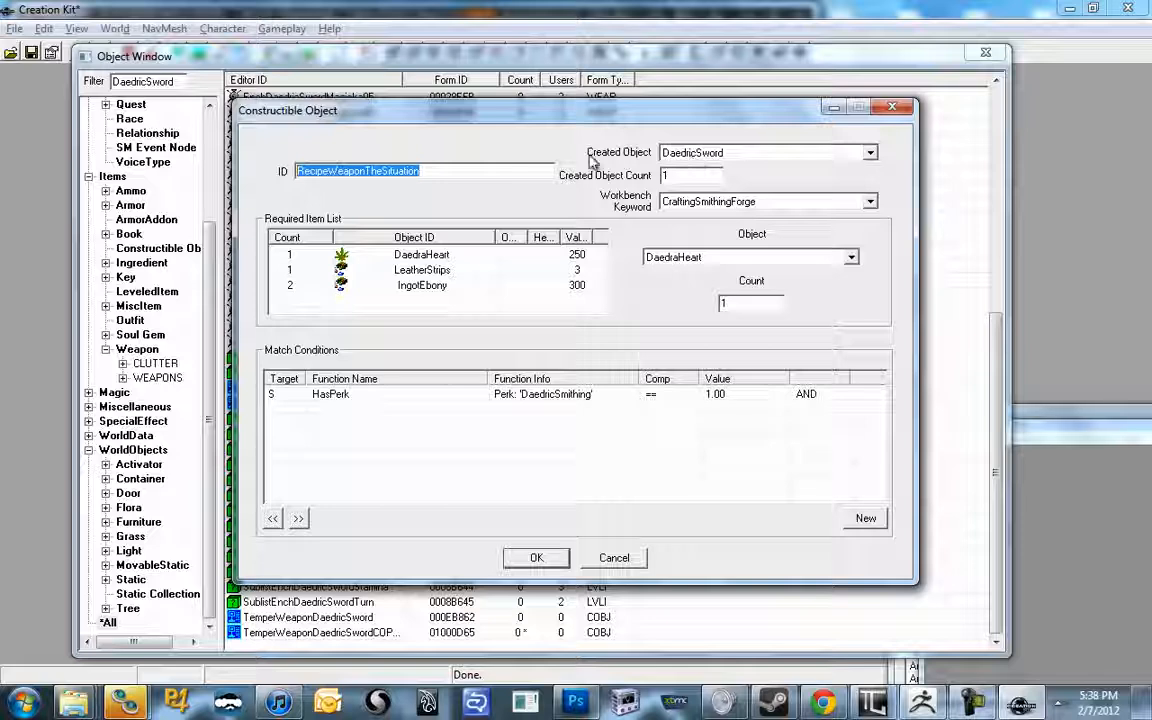
# Set the recipe's Created Object to TheSituation
pyautogui.click(671, 156)
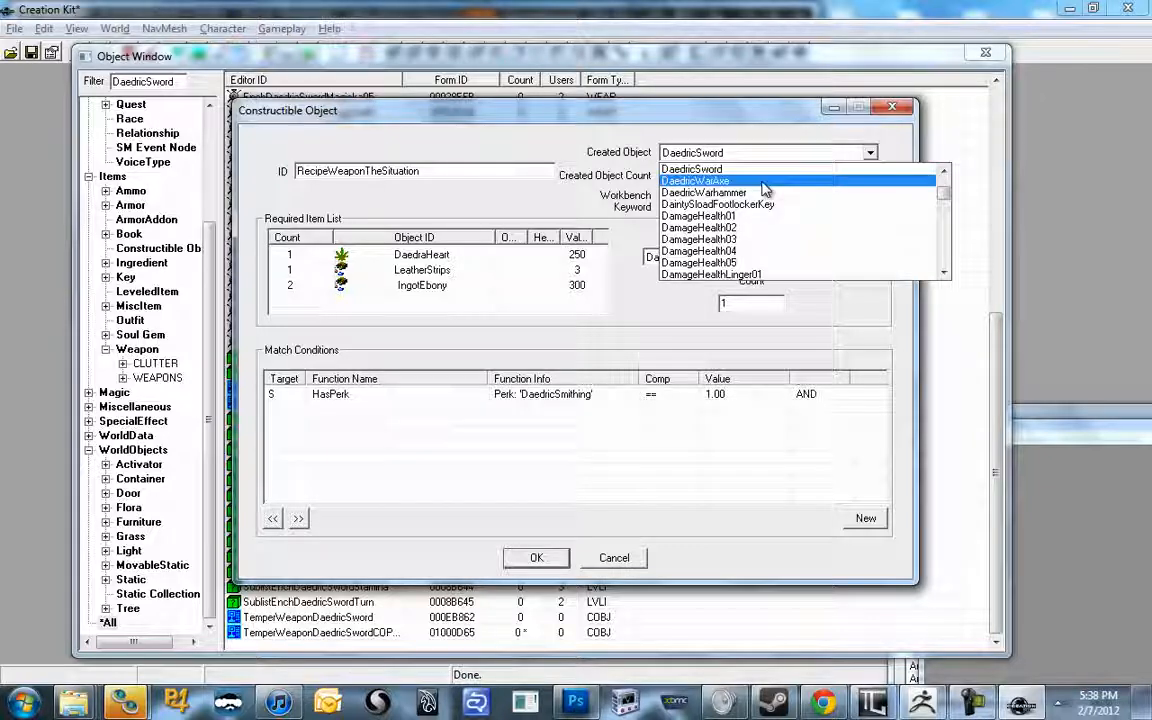
pyautogui.write('the')
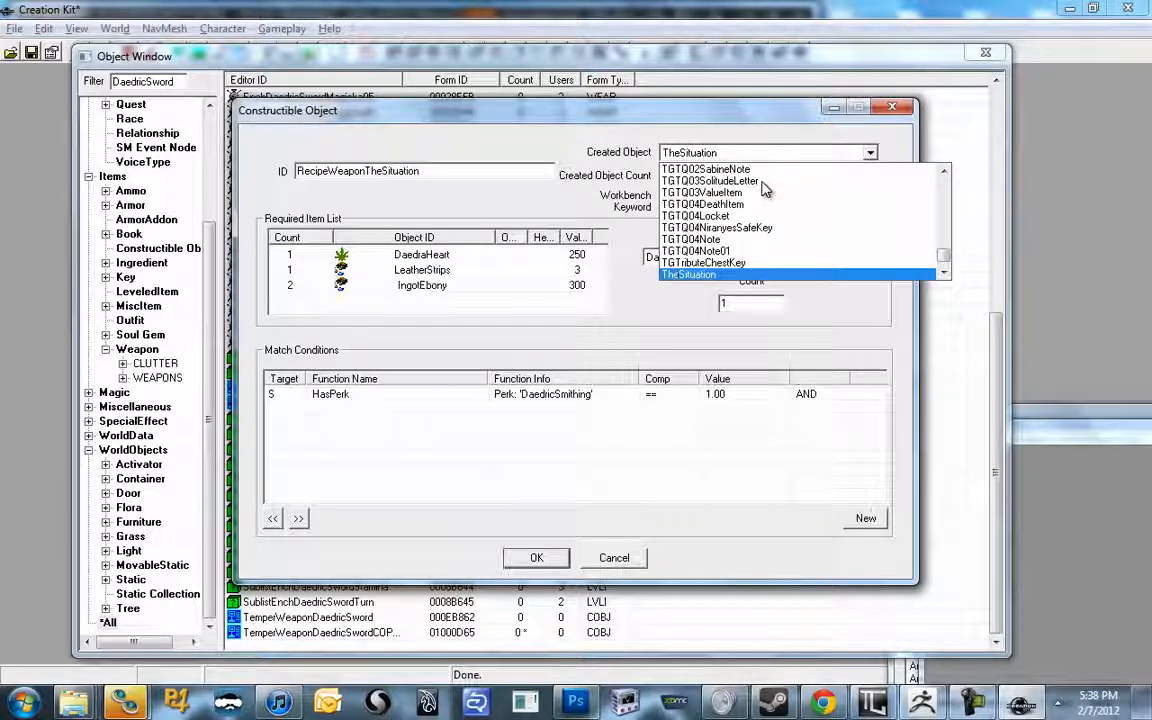
pyautogui.press('Return')
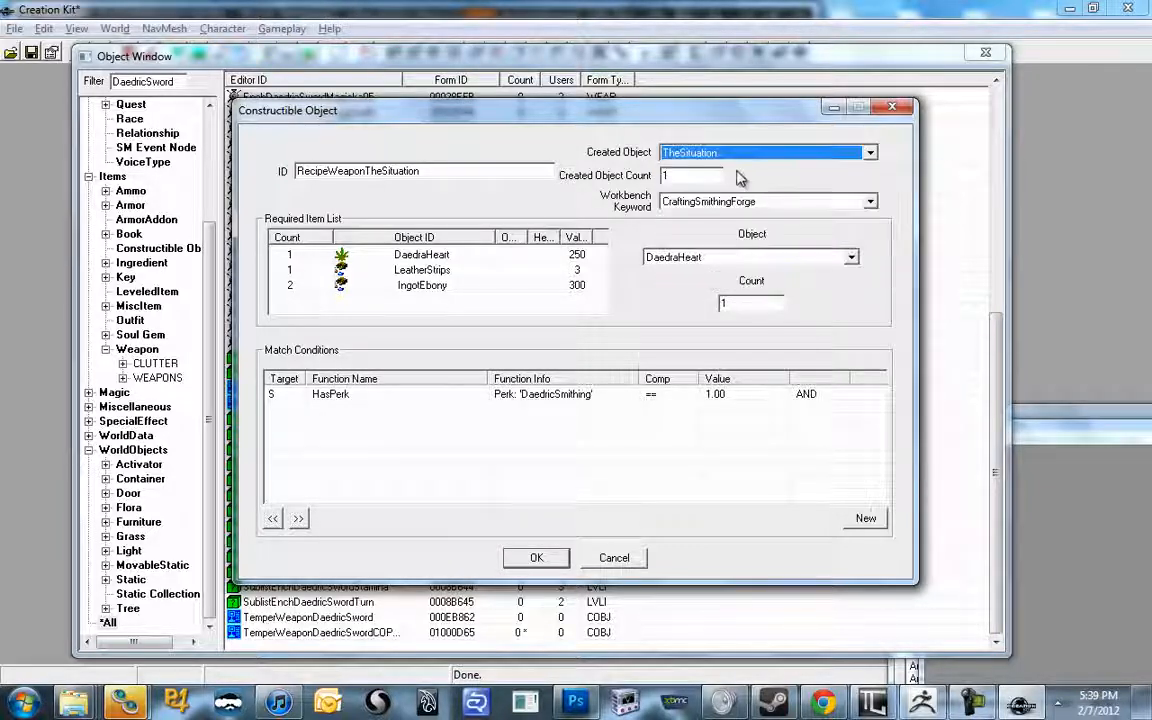
pyautogui.doubleClick(666, 176)
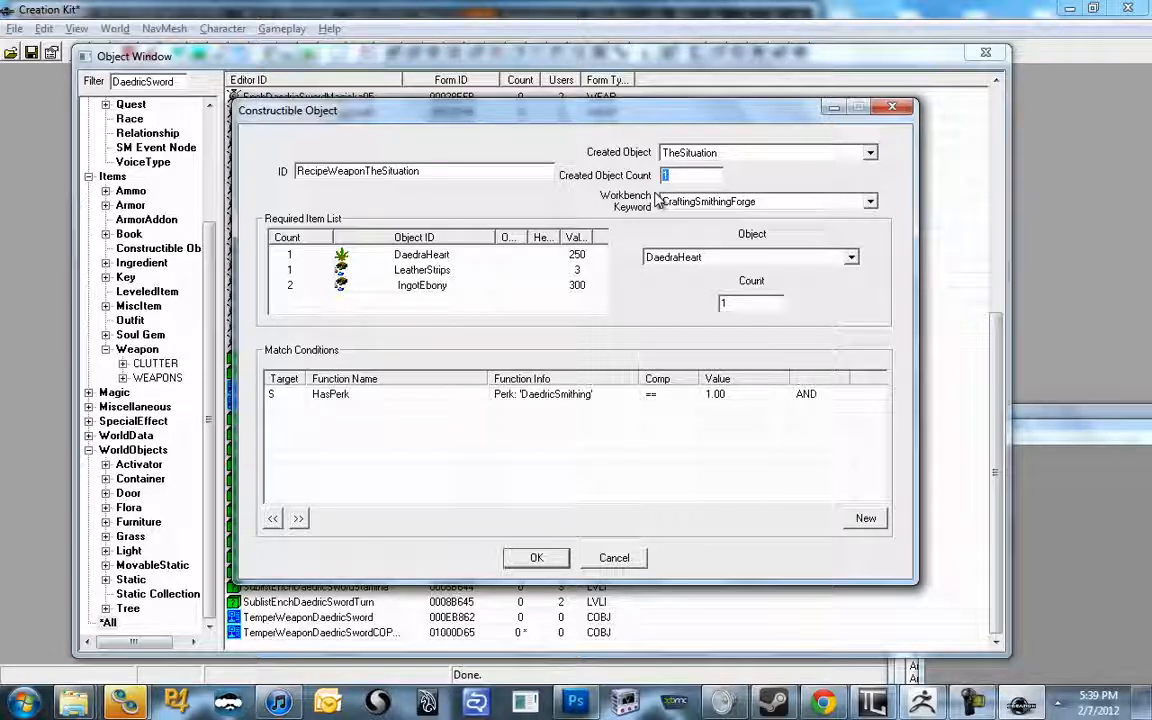
# Delete IngotEbony, DaedraHeart and LeatherStrips from the recipe's required item list
pyautogui.moveTo(604, 119); pyautogui.dragTo(576, 108)
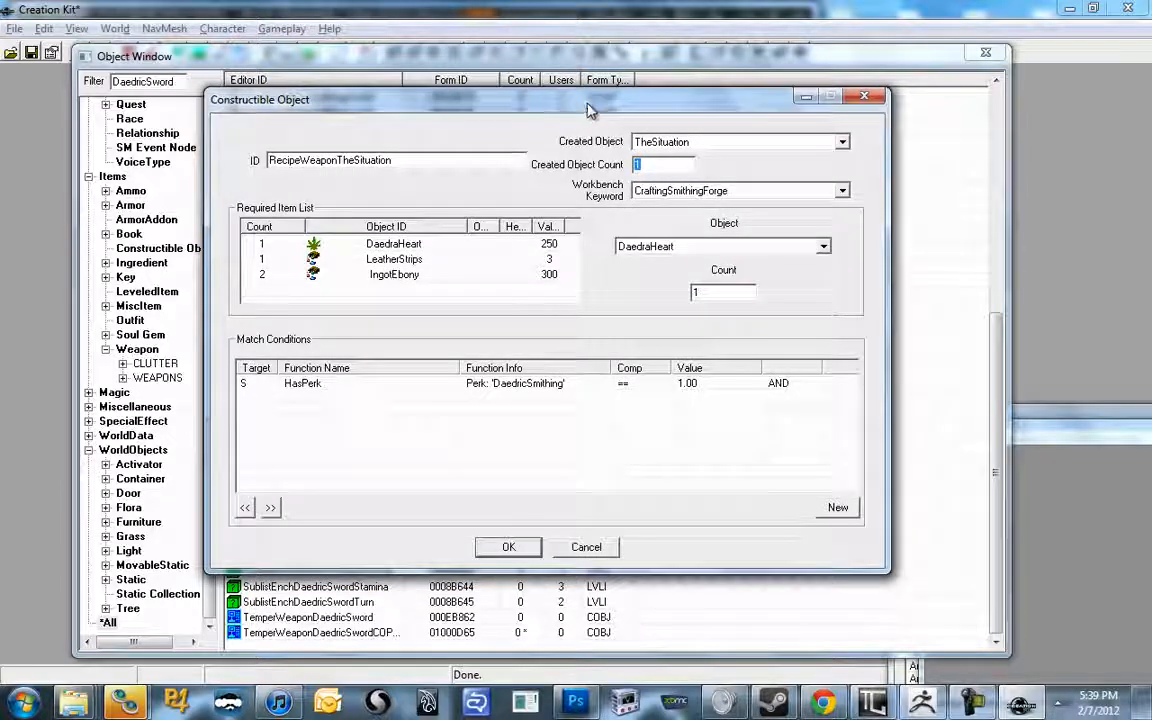
pyautogui.click(401, 248)
pyautogui.rightClick(396, 274)
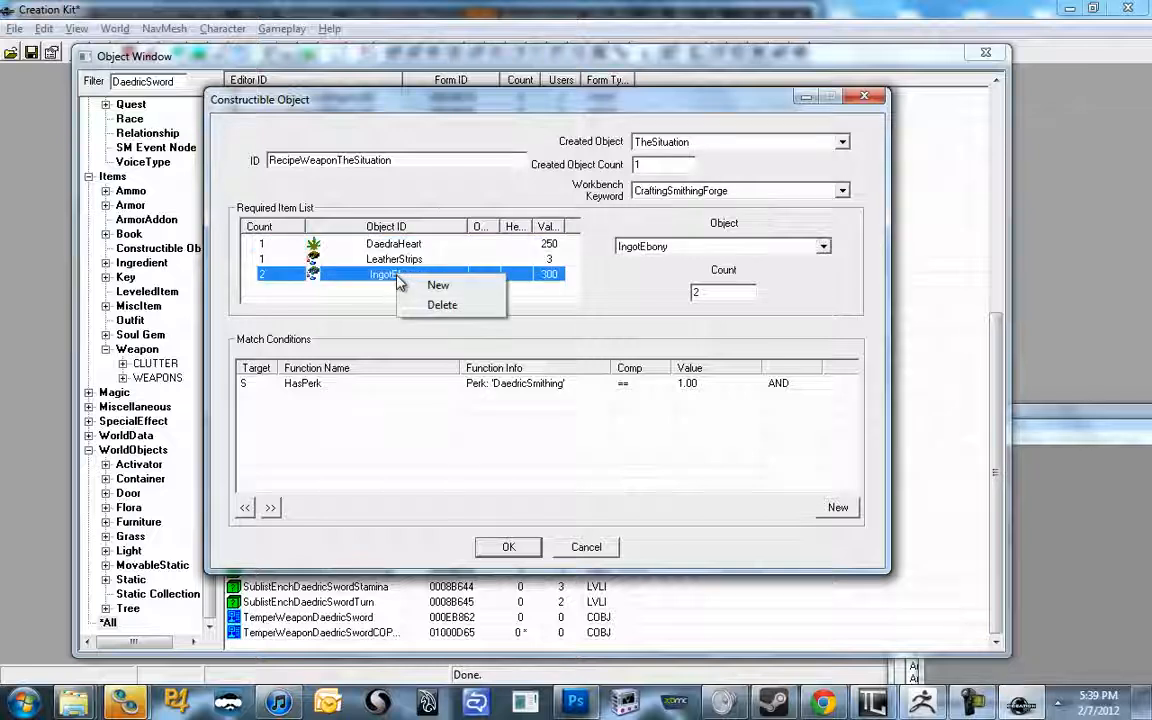
pyautogui.click(440, 305)
pyautogui.rightClick(381, 259)
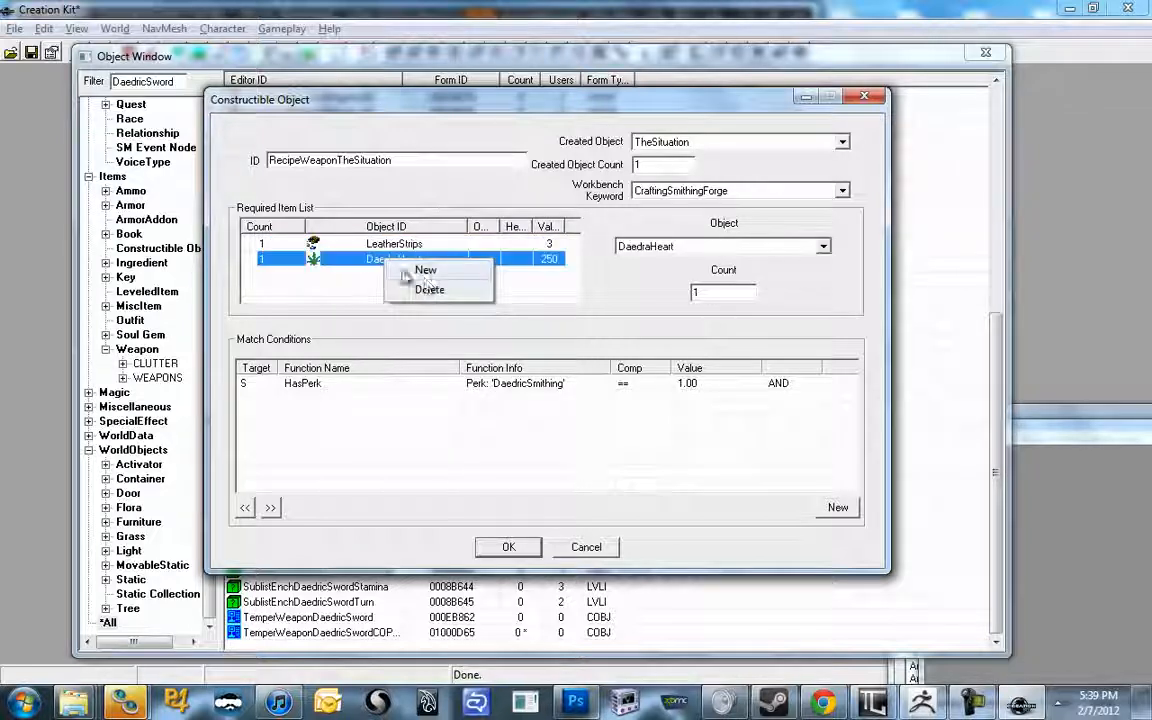
pyautogui.click(415, 288)
pyautogui.rightClick(388, 253)
pyautogui.click(416, 276)
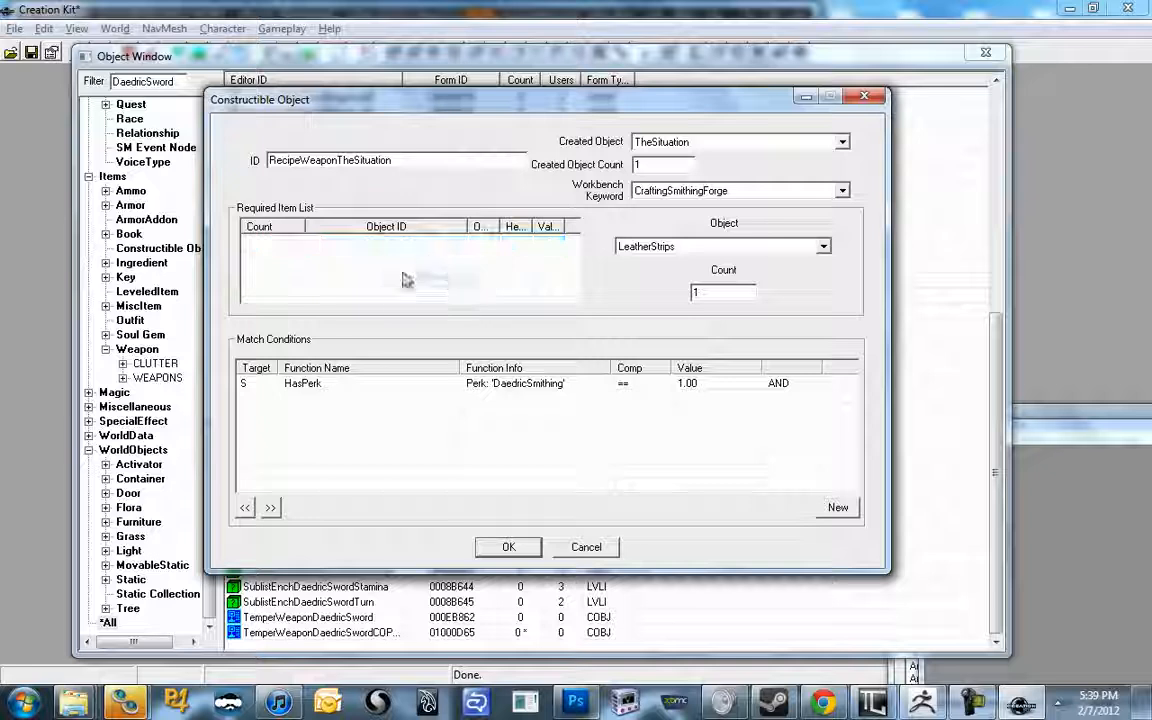
pyautogui.rightClick(398, 256)
pyautogui.click(436, 267)
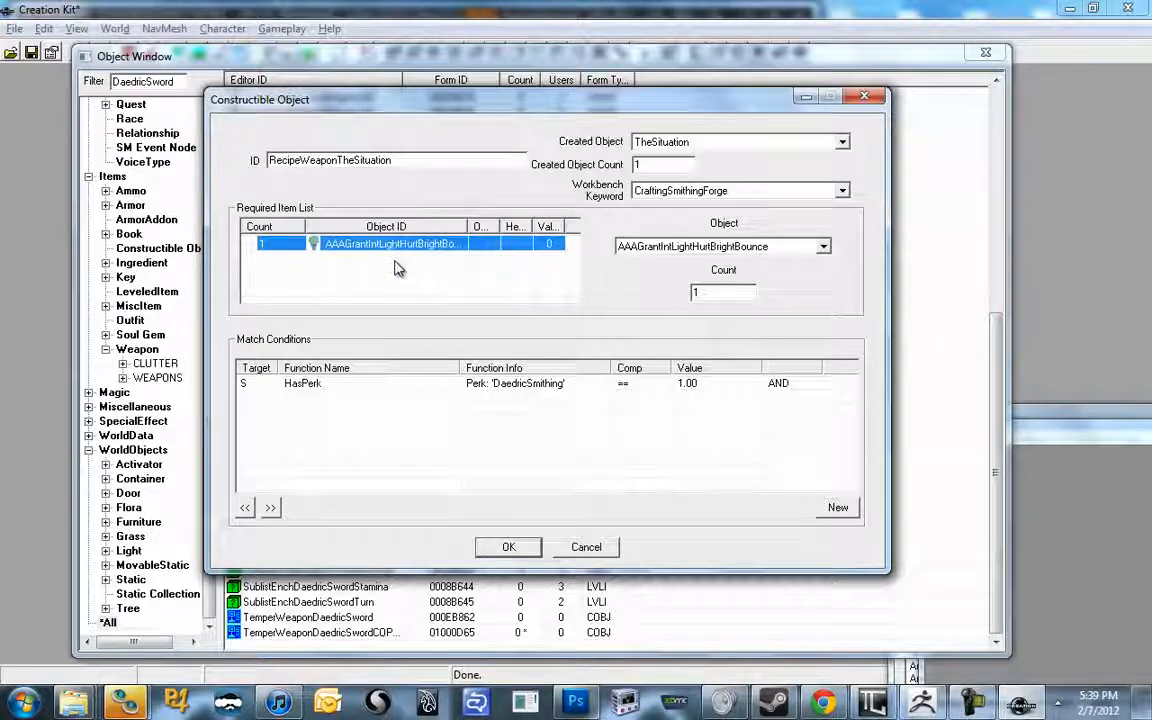
pyautogui.rightClick(380, 240)
pyautogui.click(429, 275)
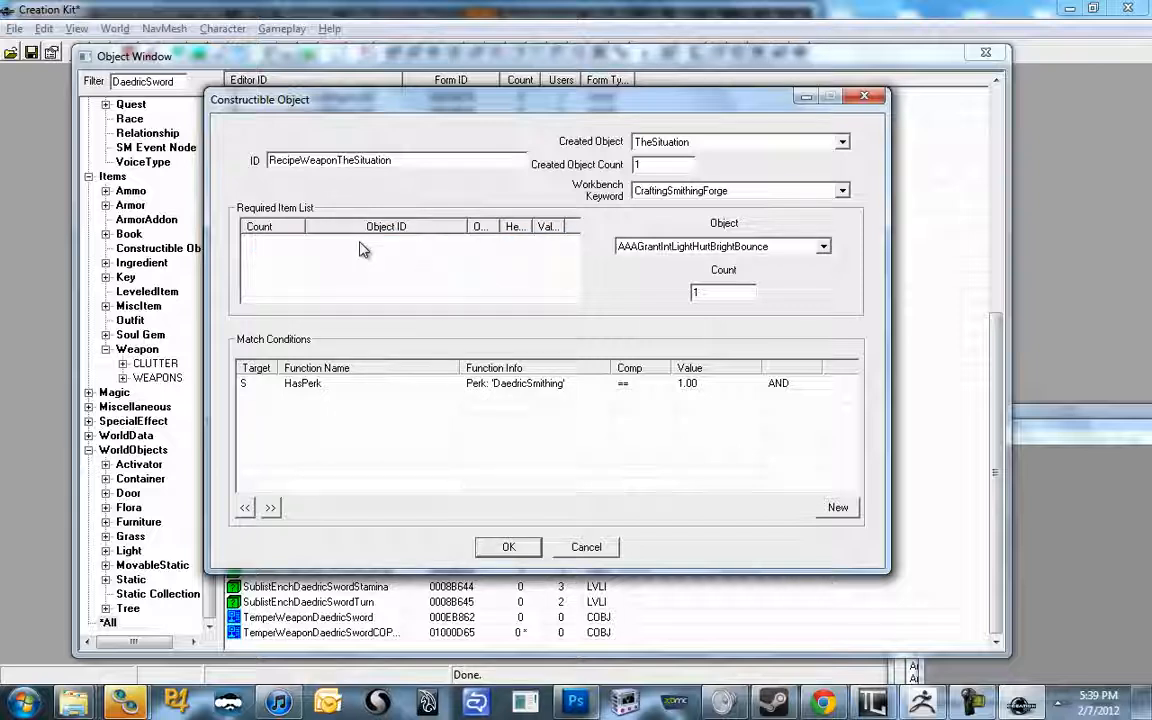
# Add LeatherStrips to the recipe's required item list with a count of 10
pyautogui.rightClick(363, 250)
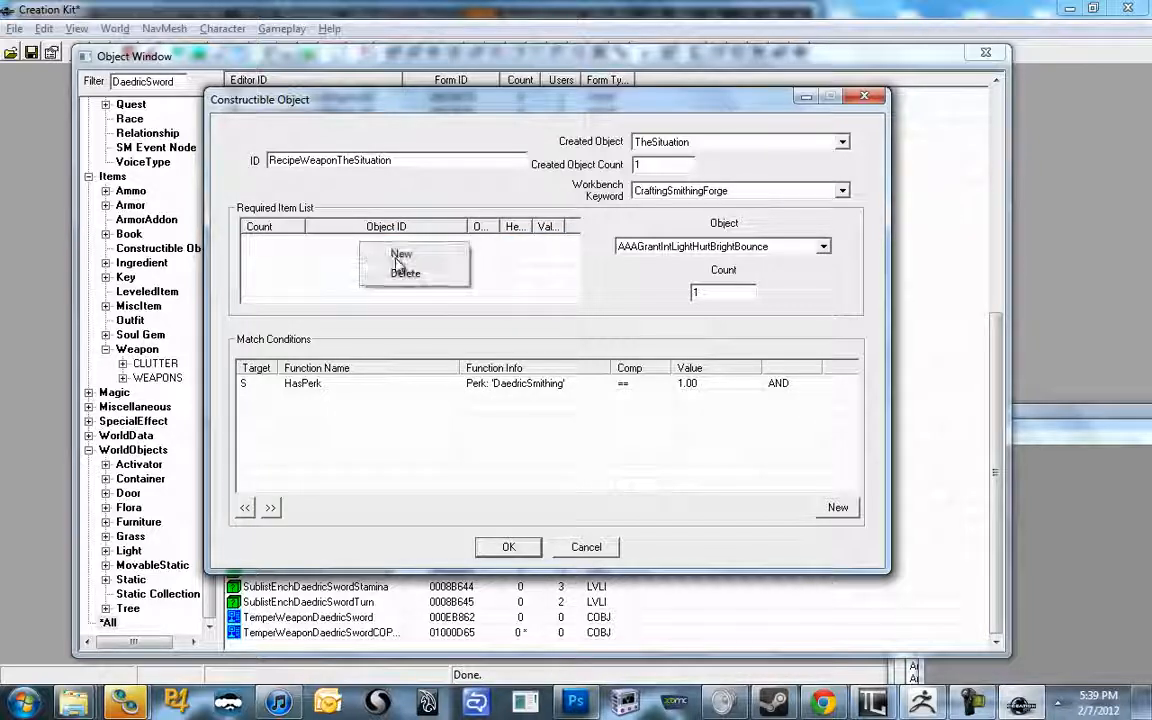
pyautogui.click(398, 256)
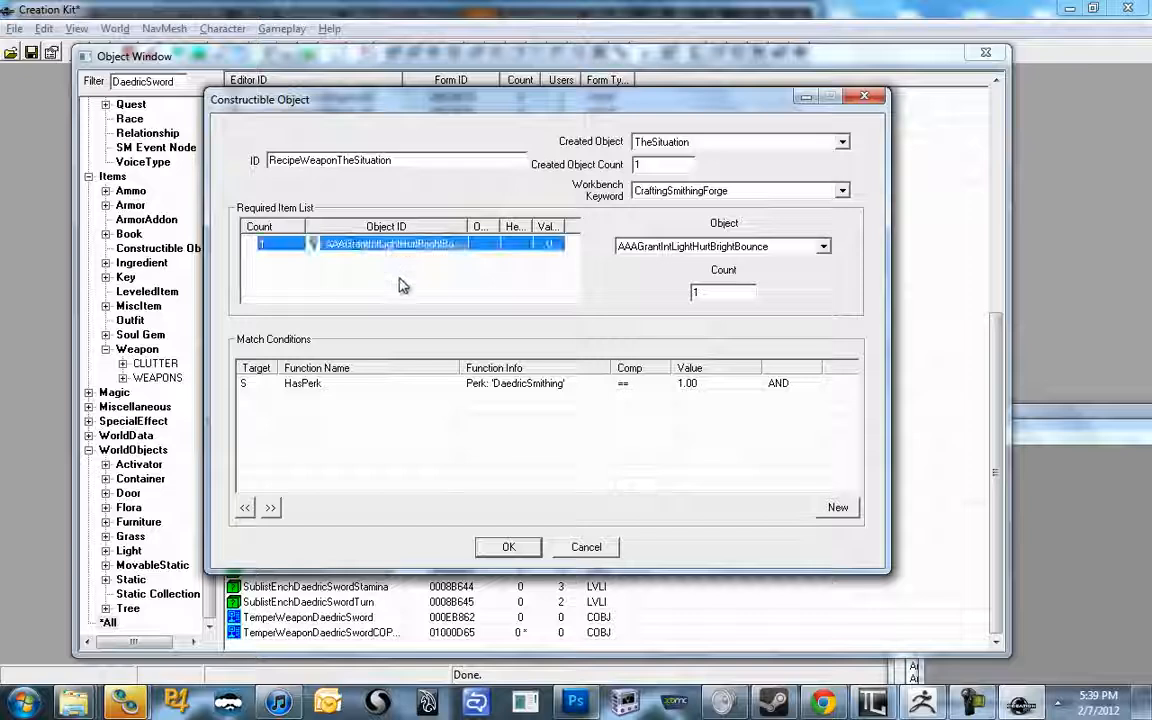
pyautogui.click(697, 250)
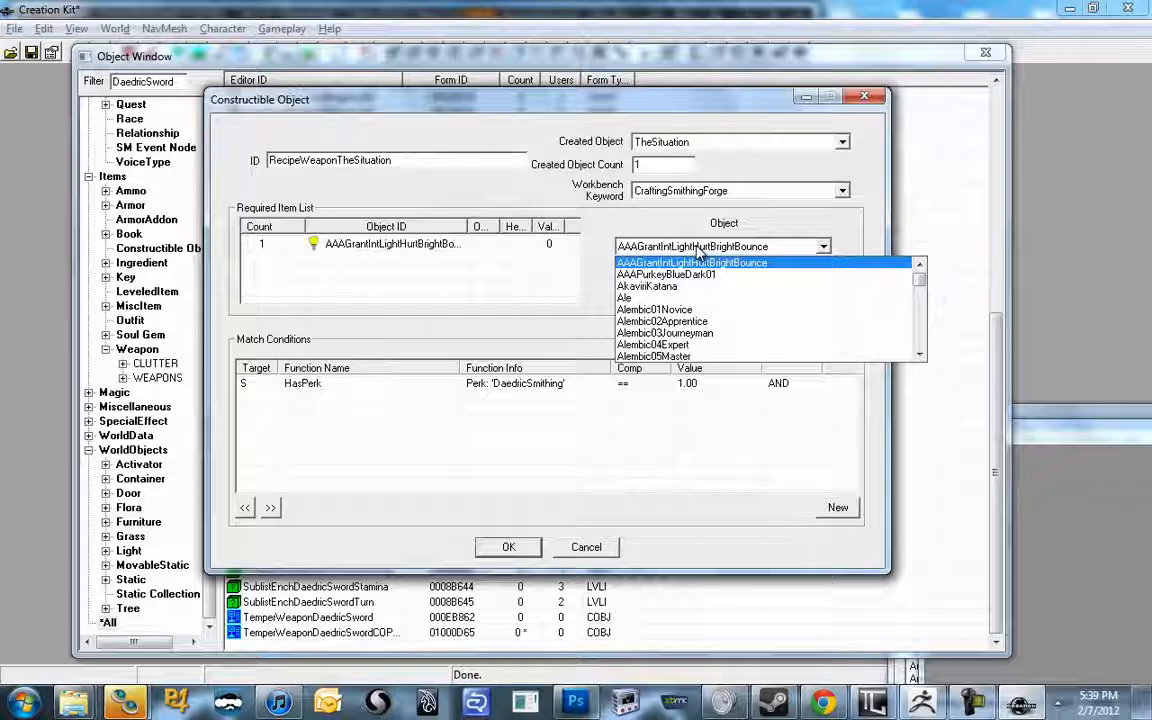
pyautogui.write('le')
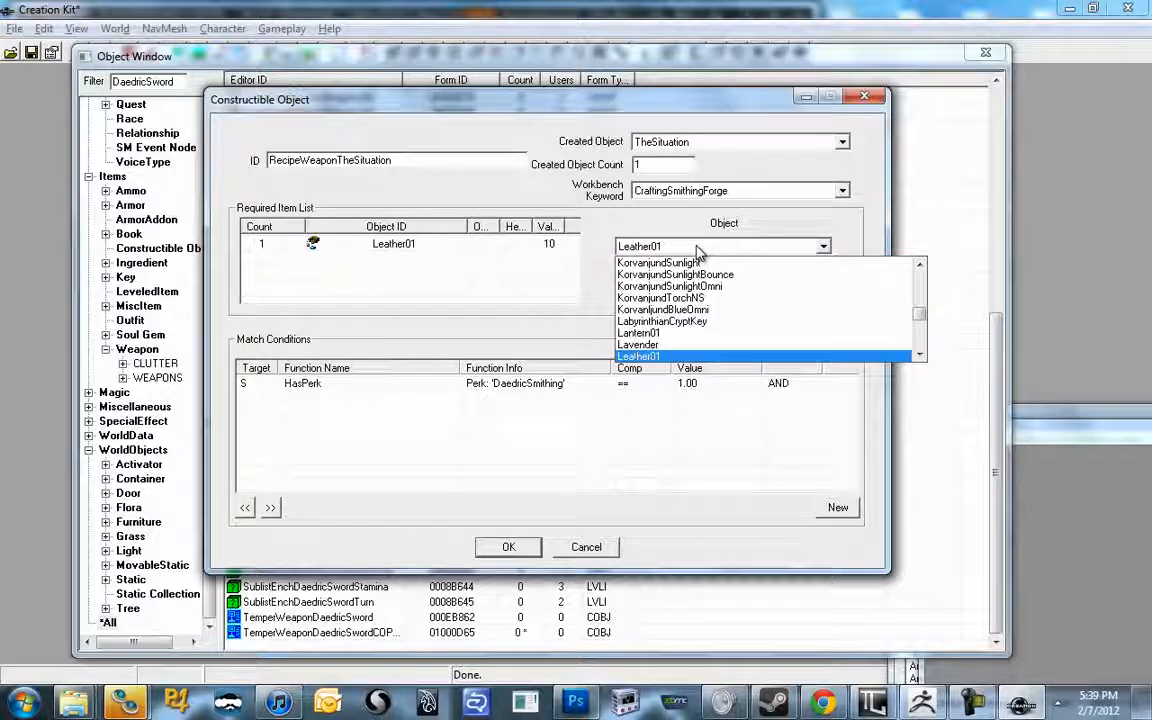
pyautogui.press('Down')
pyautogui.press('Return')
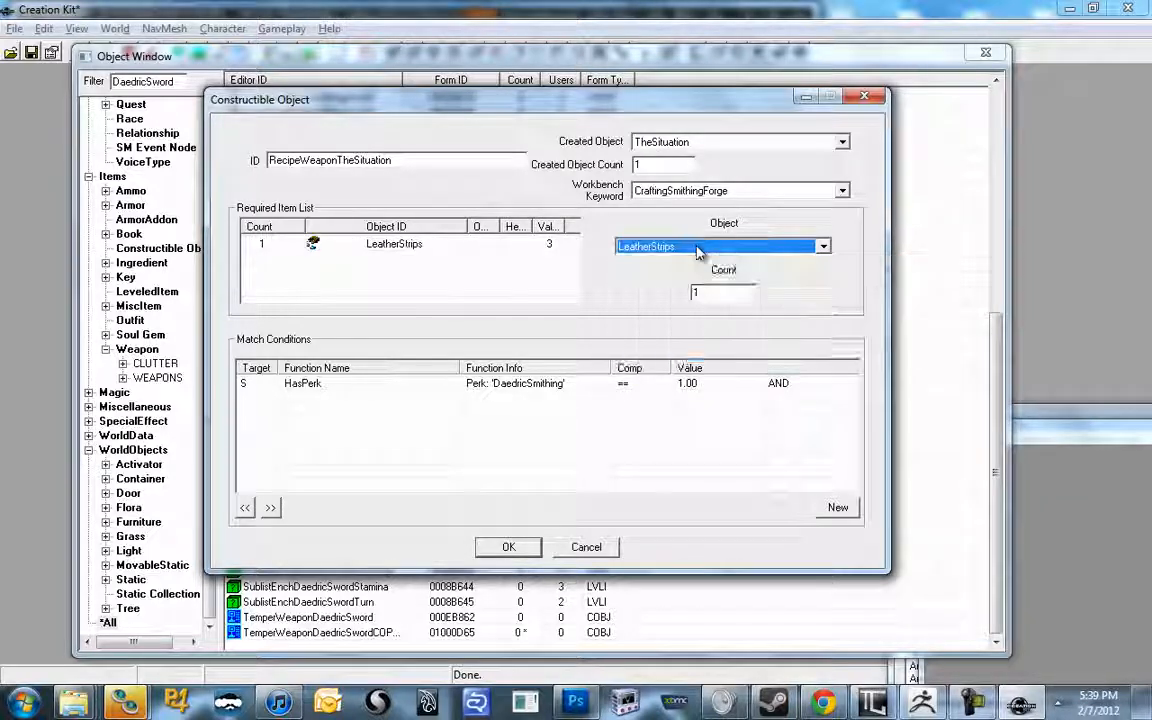
pyautogui.press('Tab')
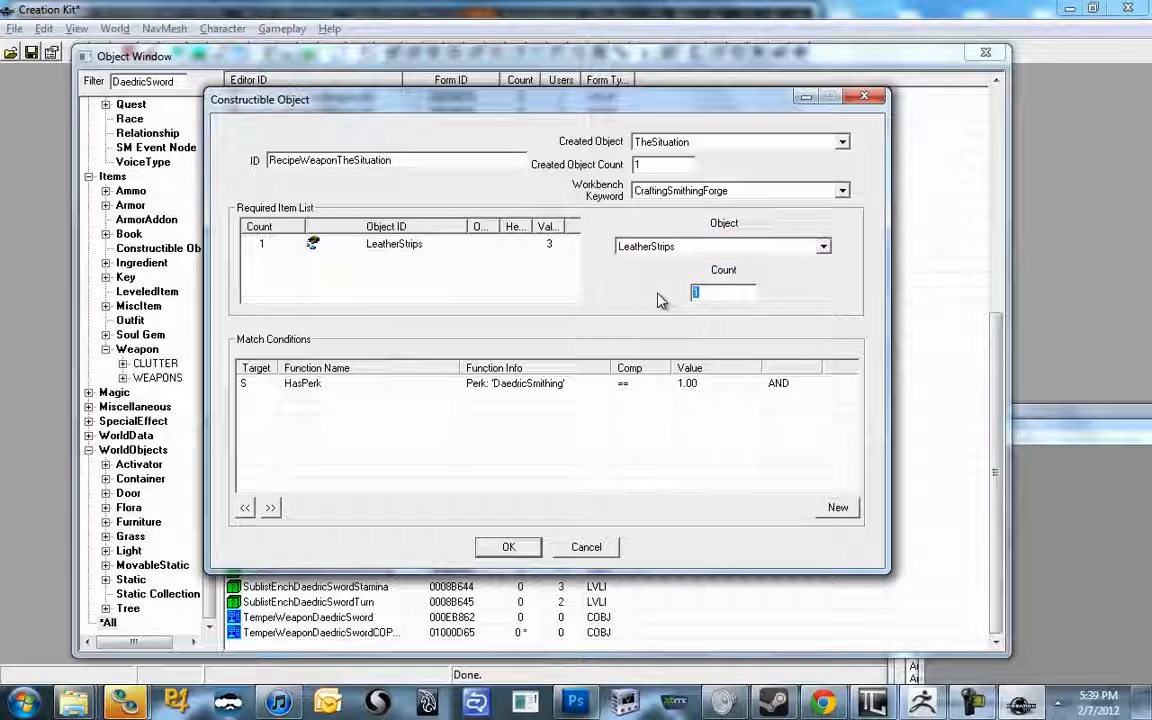
pyautogui.press('BackSpace')
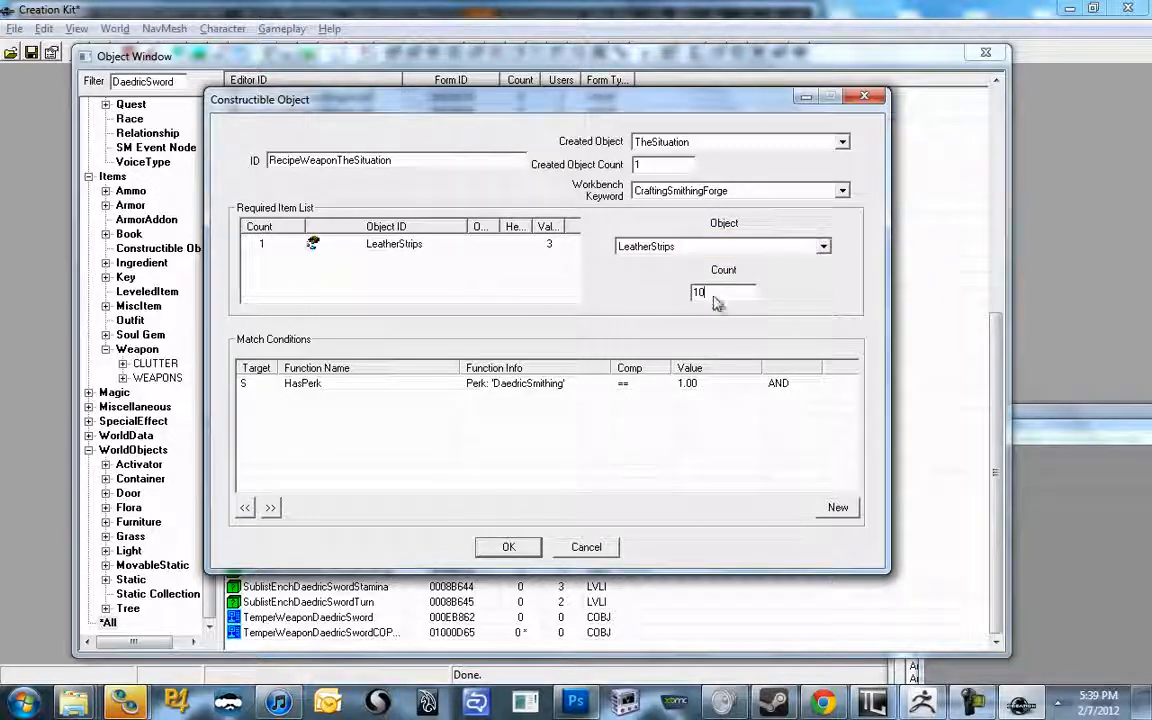
# Review the recipe's HasPerk DaedricSmithing match condition and delete it
pyautogui.click(414, 391)
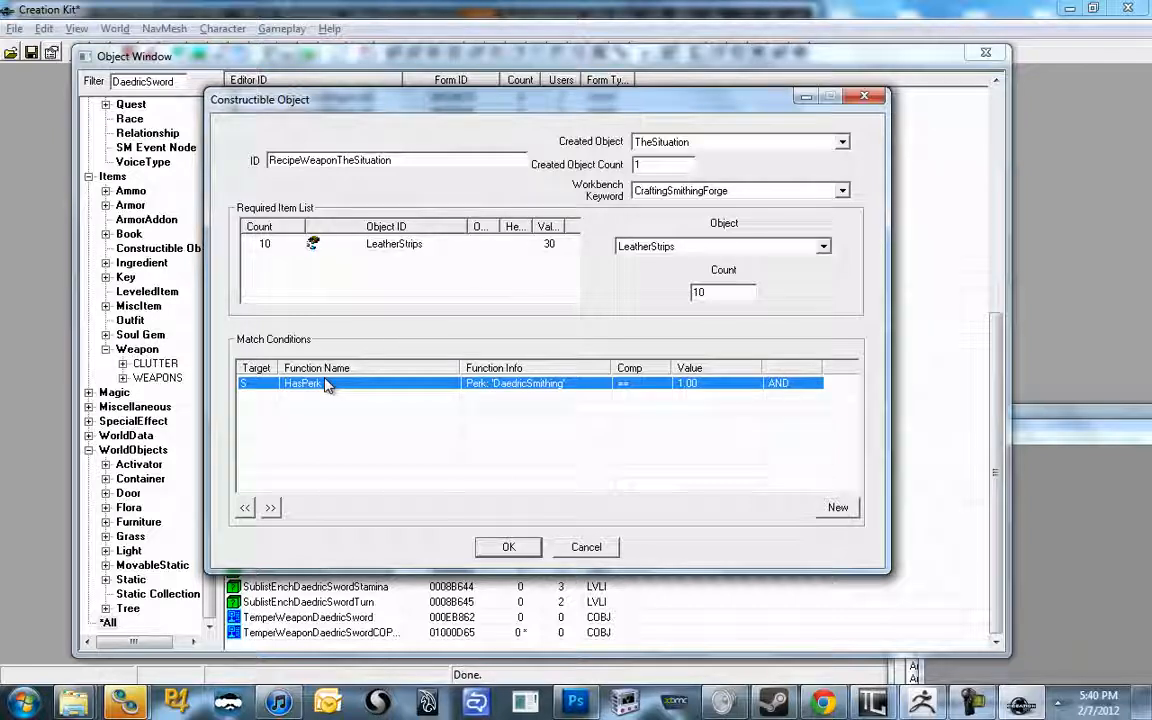
pyautogui.doubleClick(252, 387)
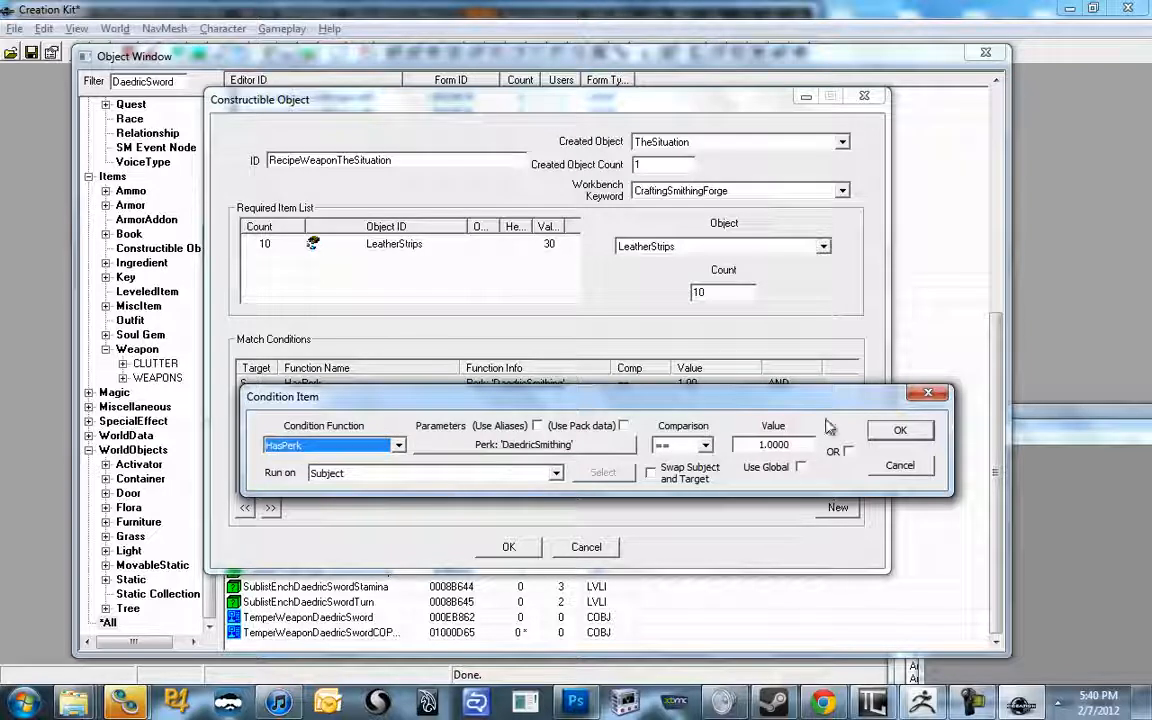
pyautogui.click(900, 430)
pyautogui.click(522, 385)
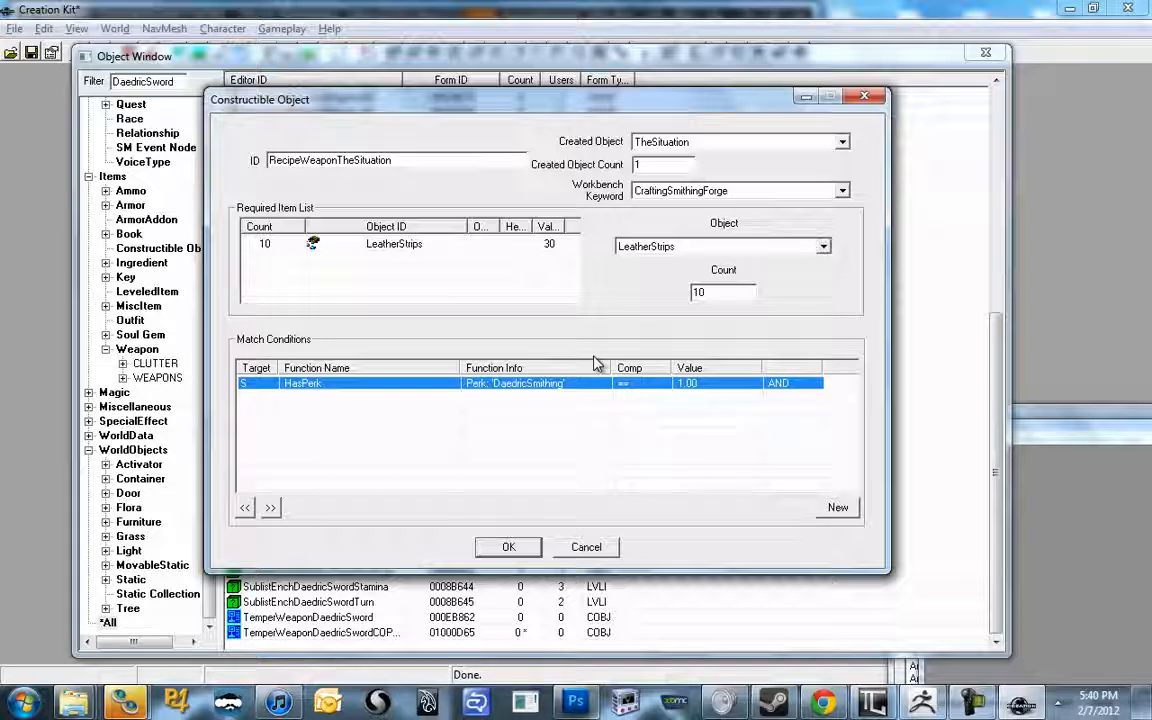
pyautogui.rightClick(531, 386)
pyautogui.click(578, 440)
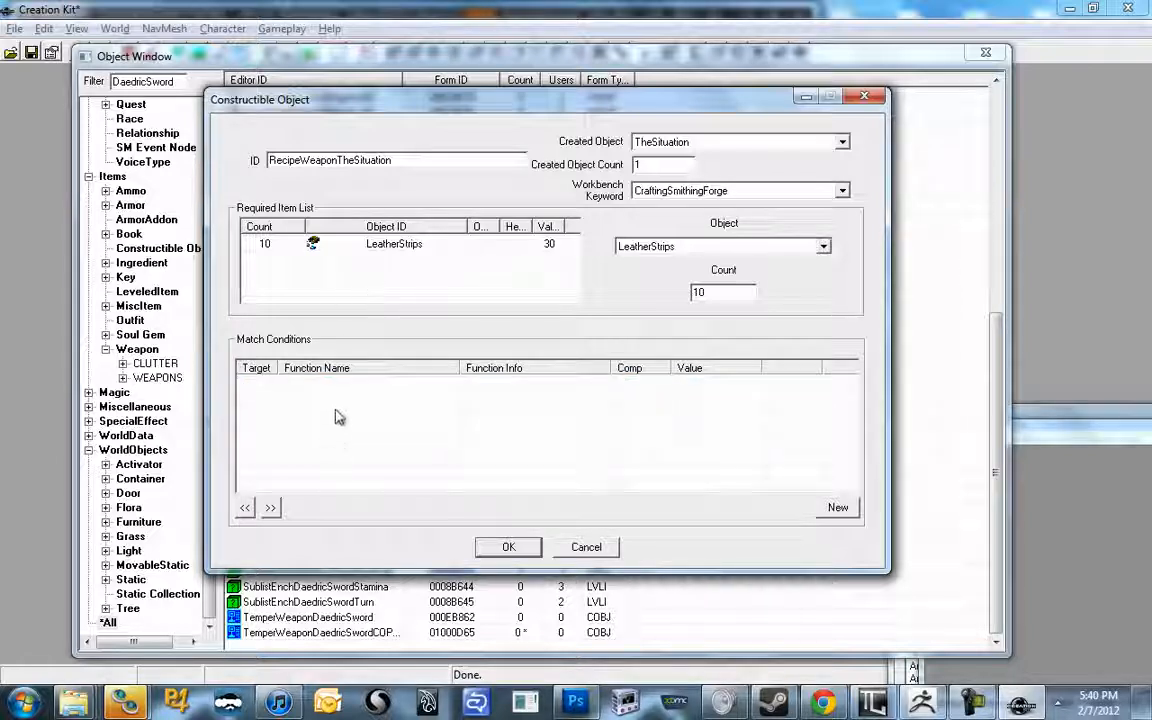
# Start a new match condition for the recipe using the HasPerk function
pyautogui.rightClick(595, 429)
pyautogui.click(630, 437)
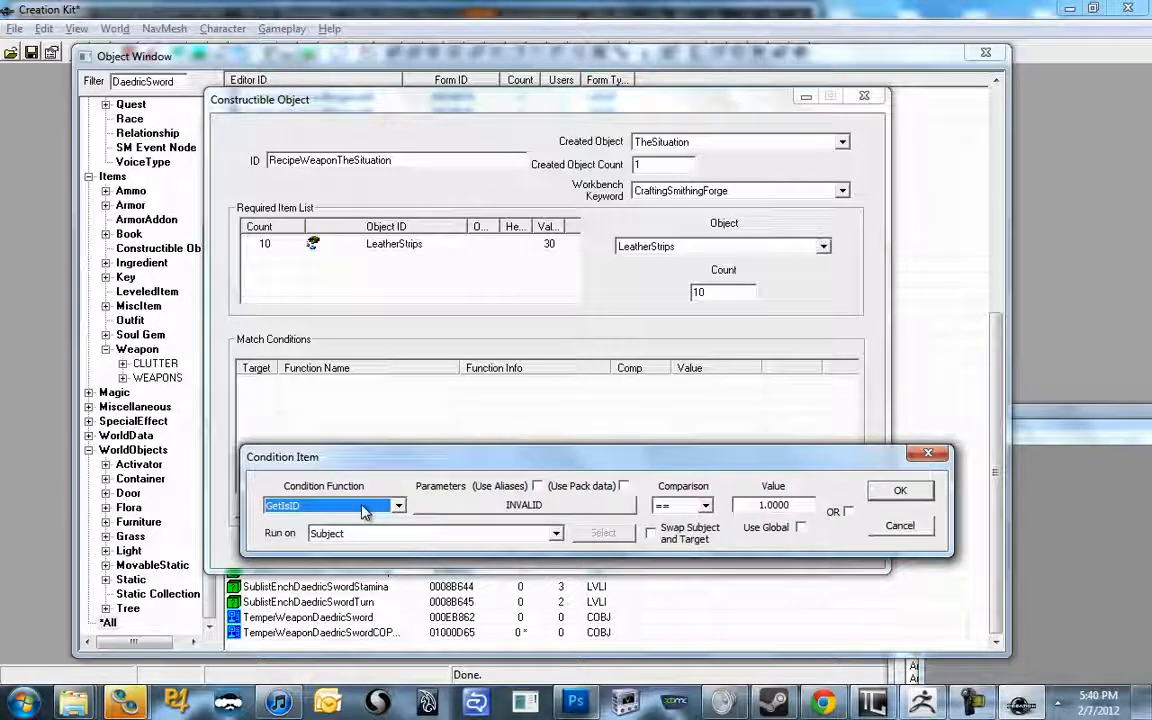
pyautogui.press('h')
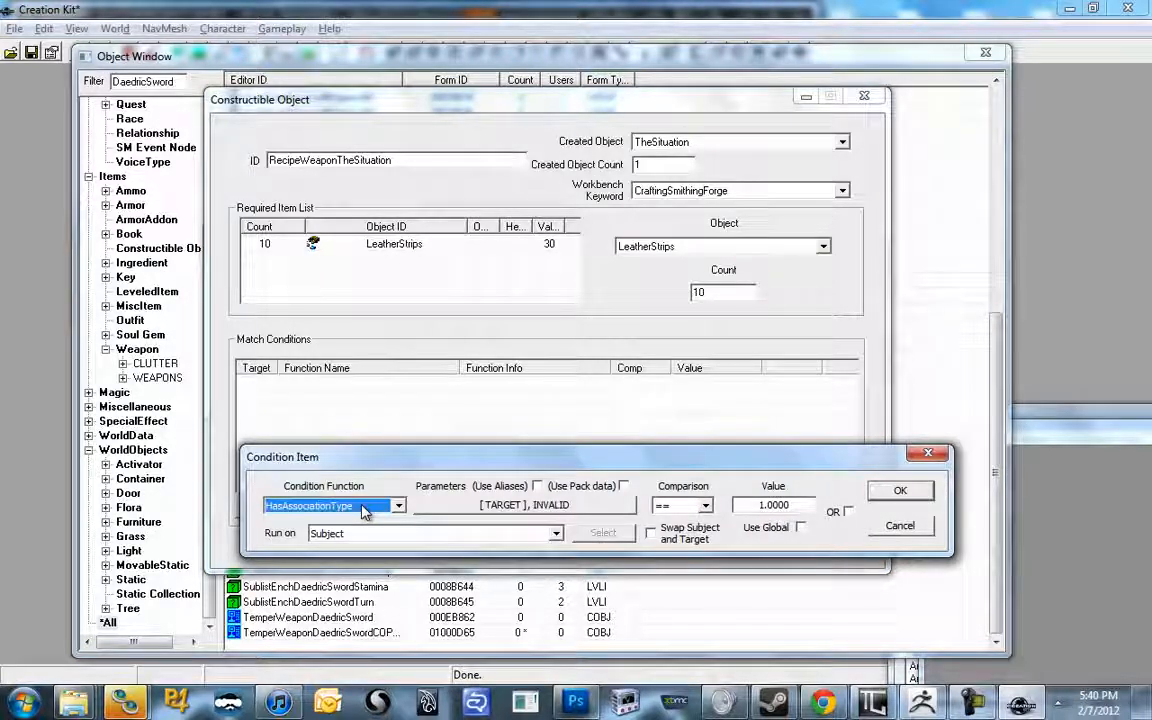
pyautogui.click(365, 508)
pyautogui.scroll(-1, 358, 614)
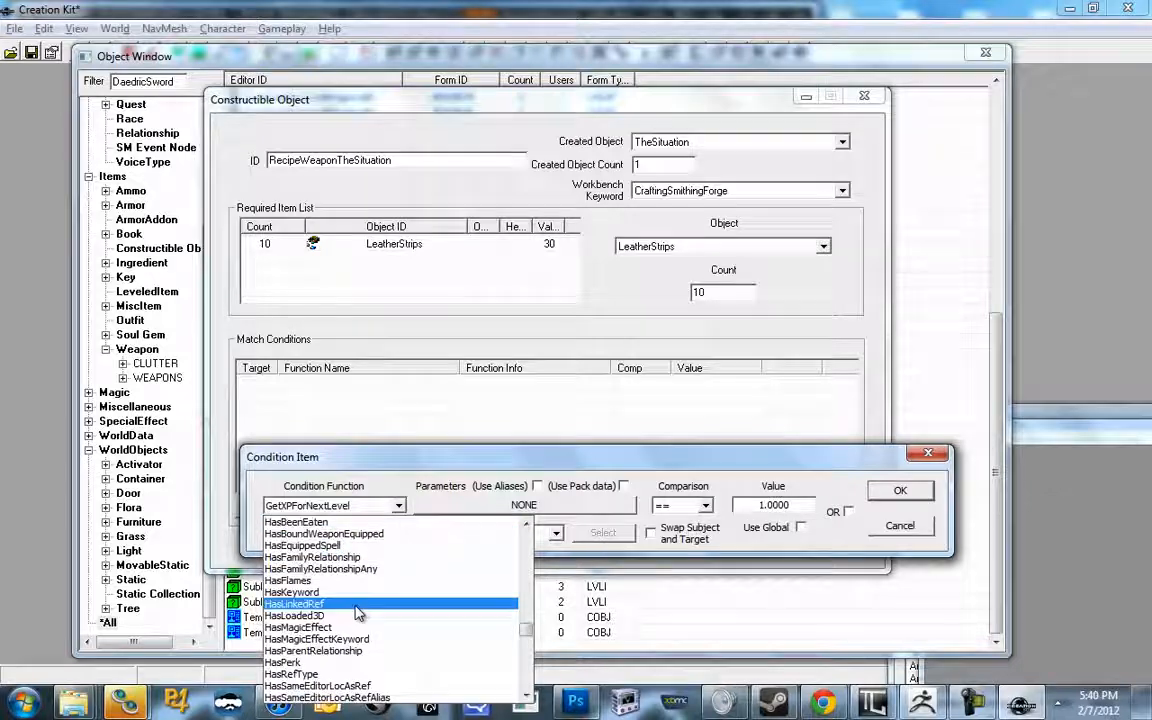
pyautogui.click(340, 662)
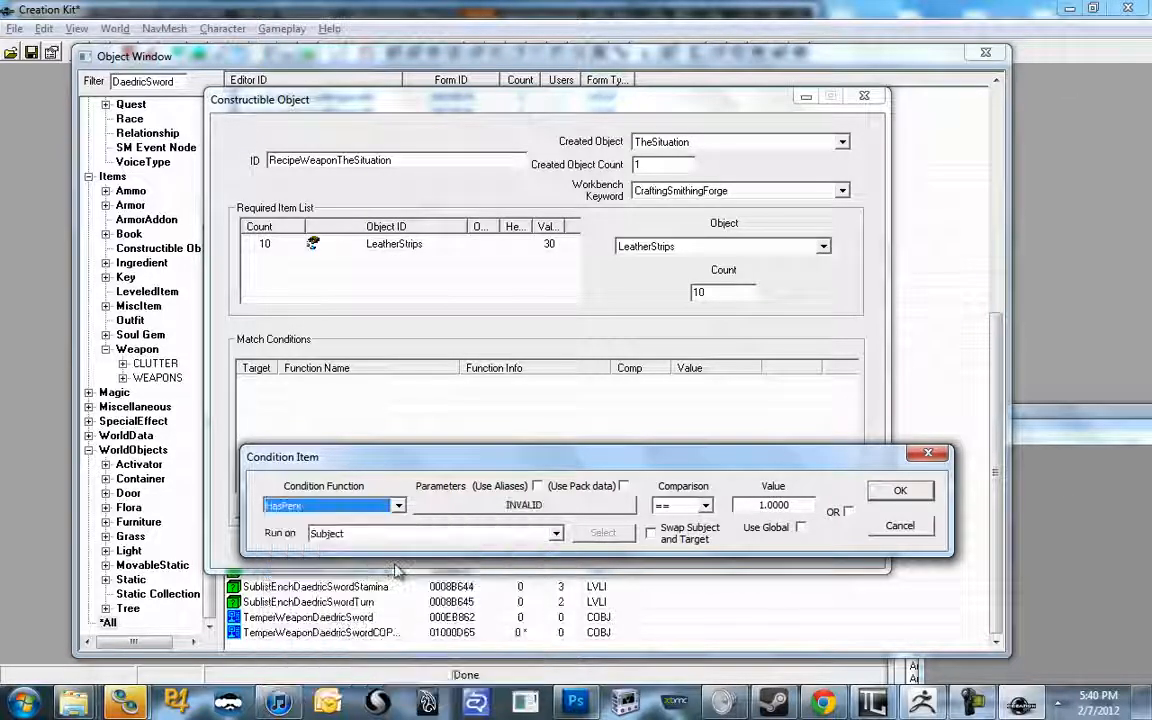
# Set the HasPerk condition's perk parameter to Backstab and add the condition to the recipe
pyautogui.click(430, 508)
pyautogui.click(563, 459)
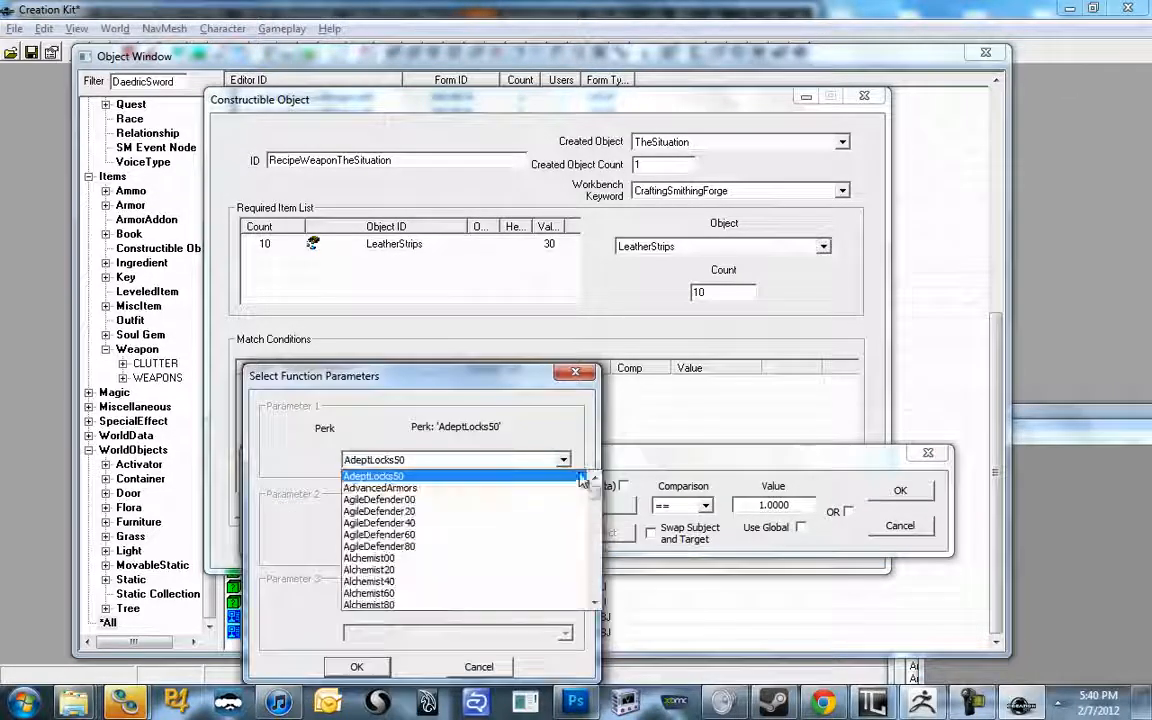
pyautogui.press('b')
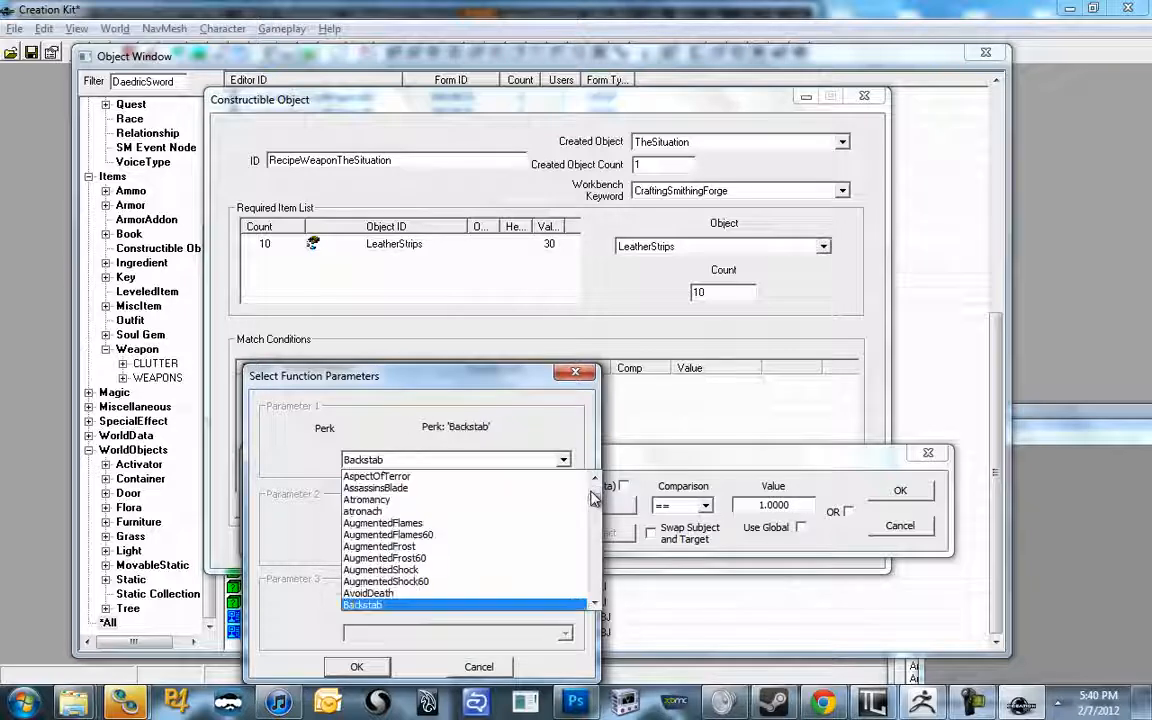
pyautogui.press('Return')
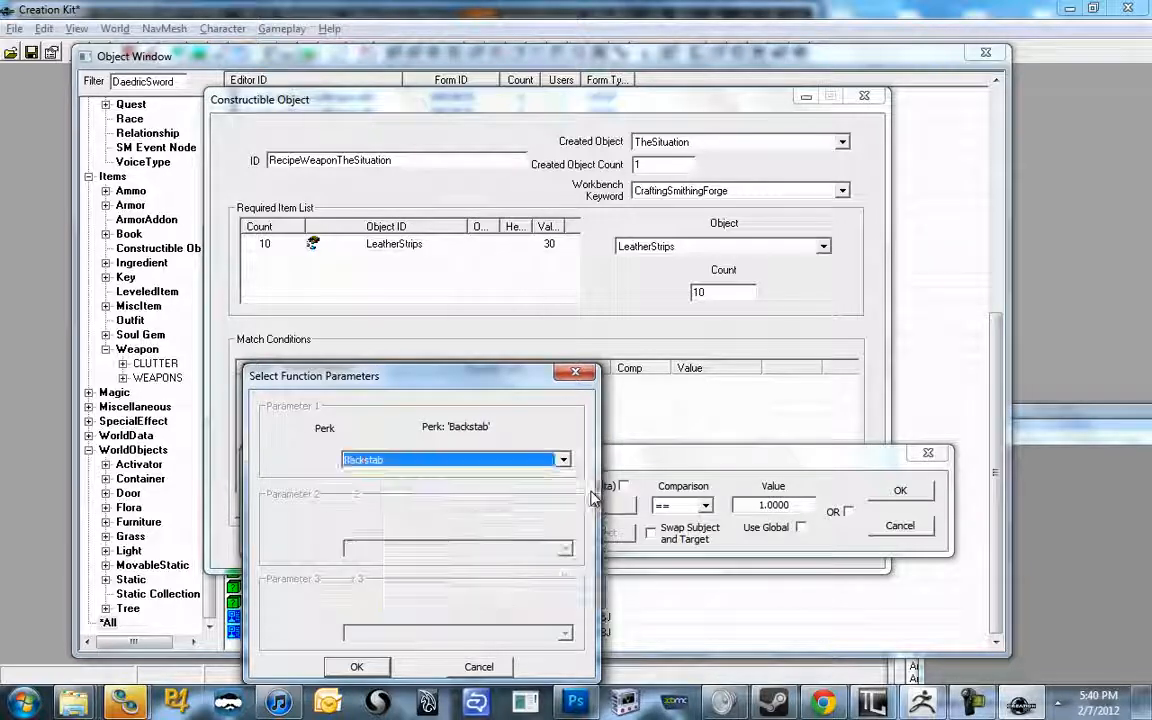
pyautogui.click(338, 668)
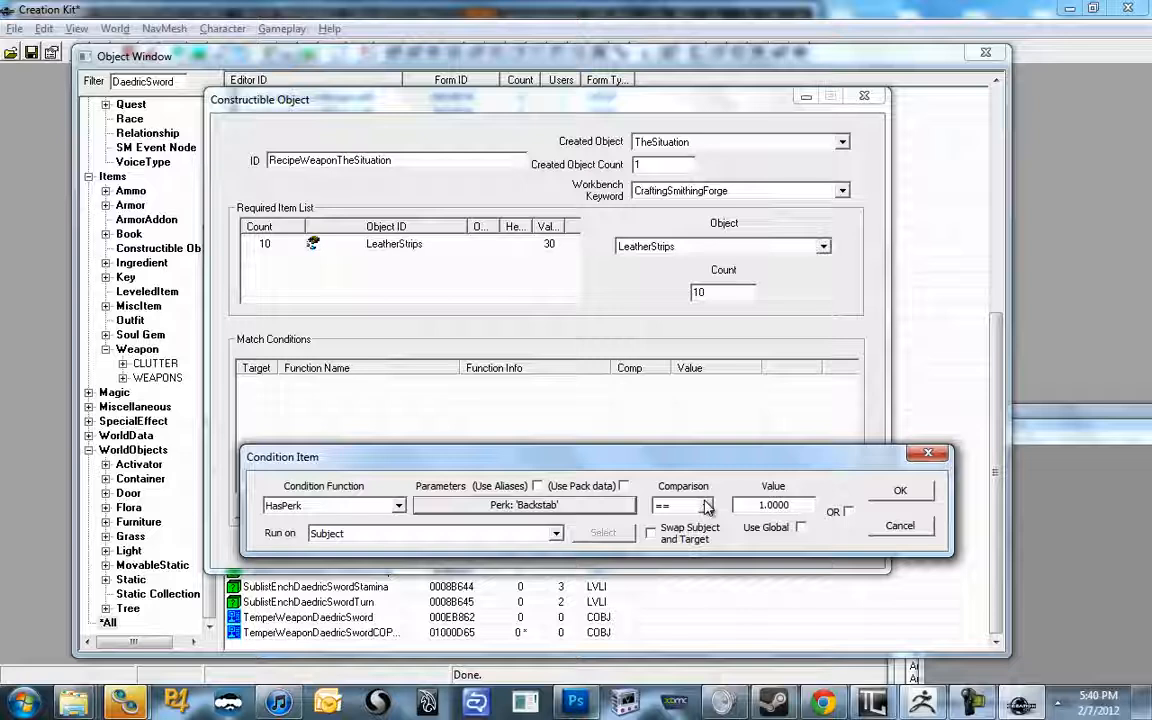
pyautogui.doubleClick(787, 505)
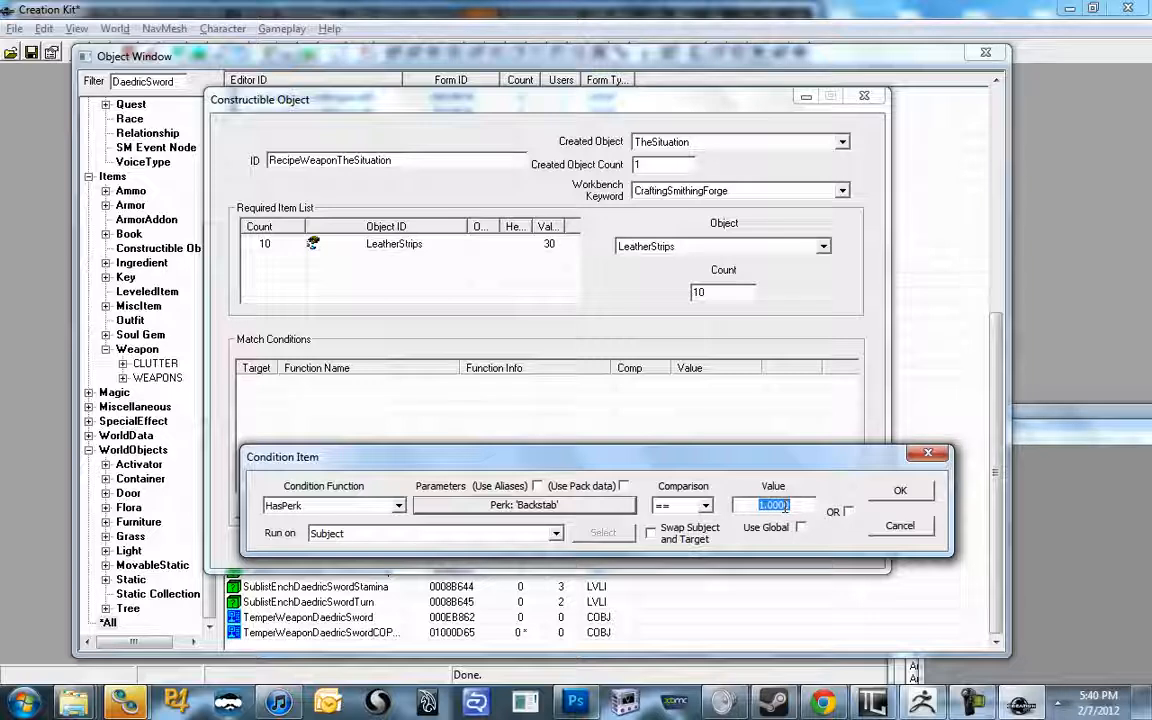
pyautogui.click(896, 491)
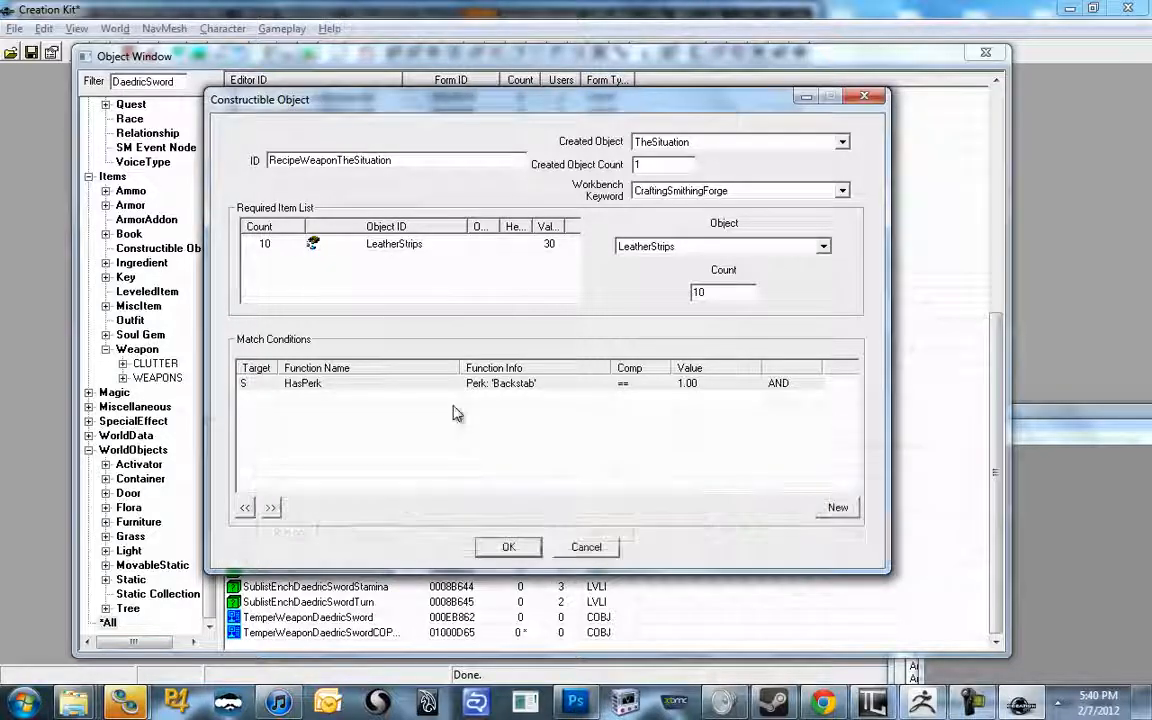
# Delete the Backstab perk condition from the recipe's match conditions
pyautogui.click(398, 386)
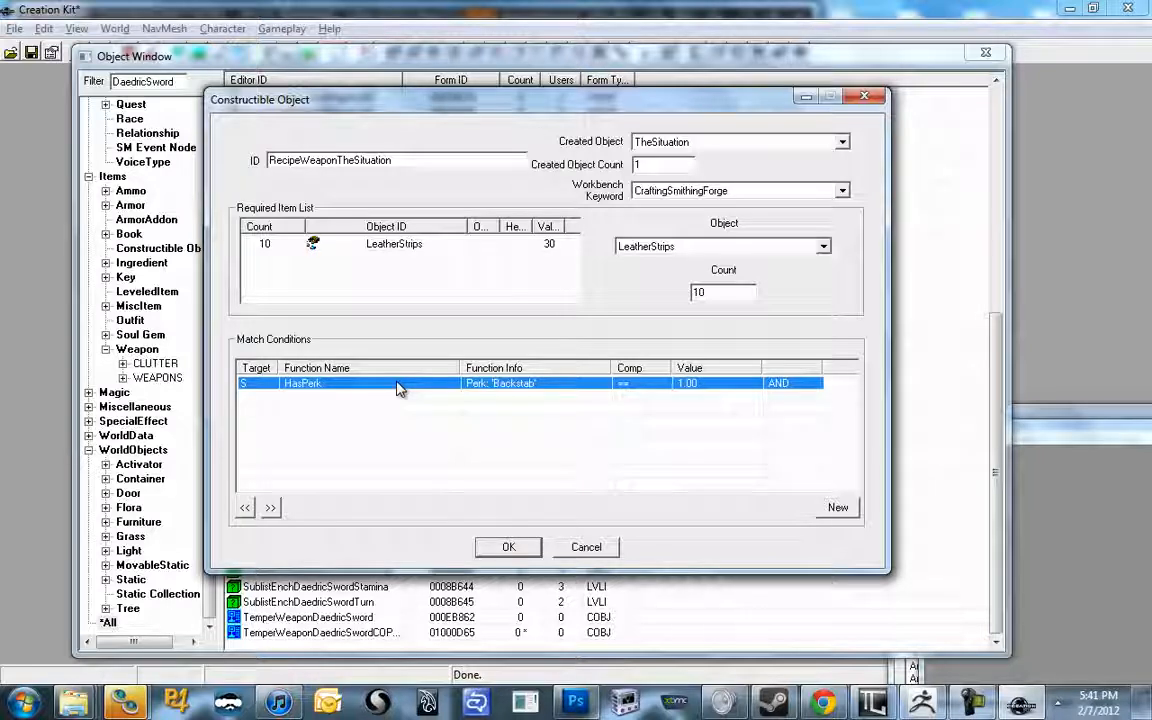
pyautogui.rightClick(398, 388)
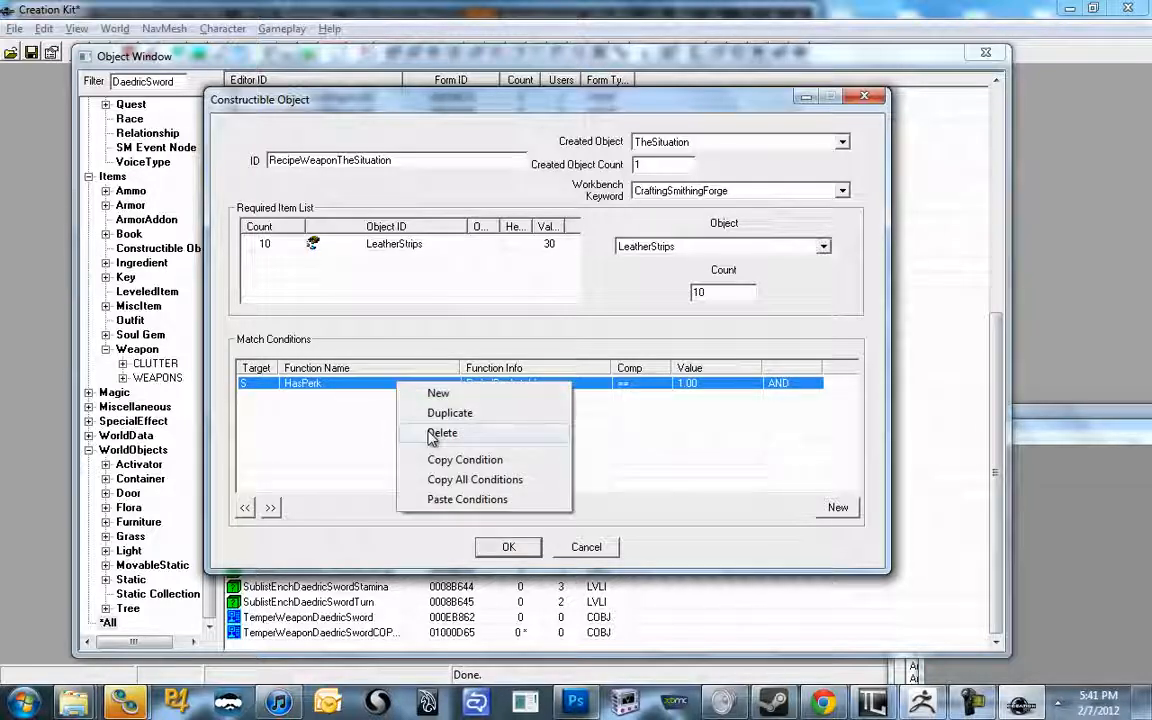
pyautogui.click(441, 433)
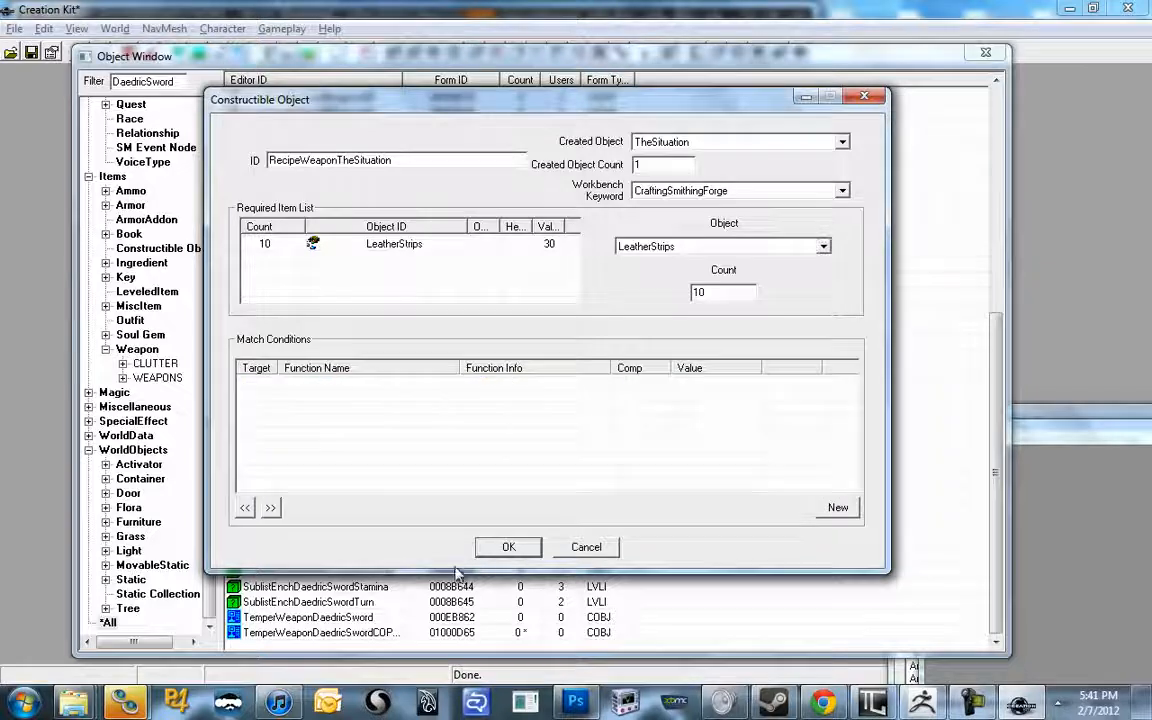
# Save the crafting recipe under its changed ID, renaming the existing form instead of creating a new one
pyautogui.click(505, 546)
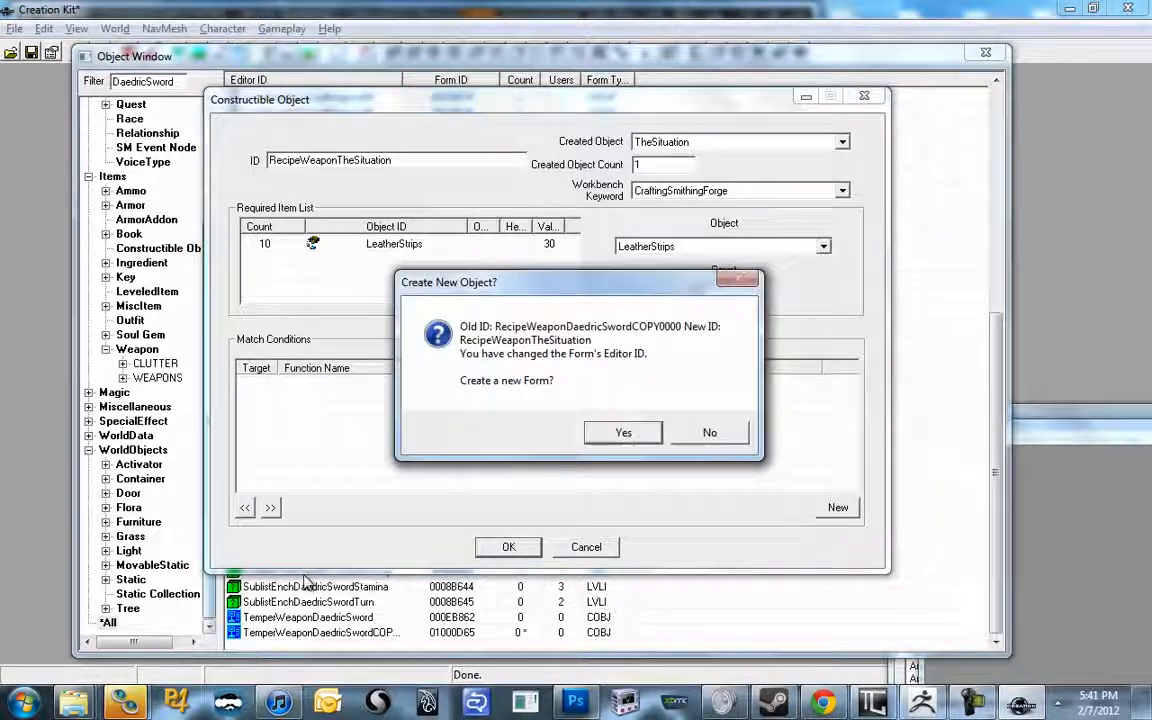
pyautogui.click(706, 434)
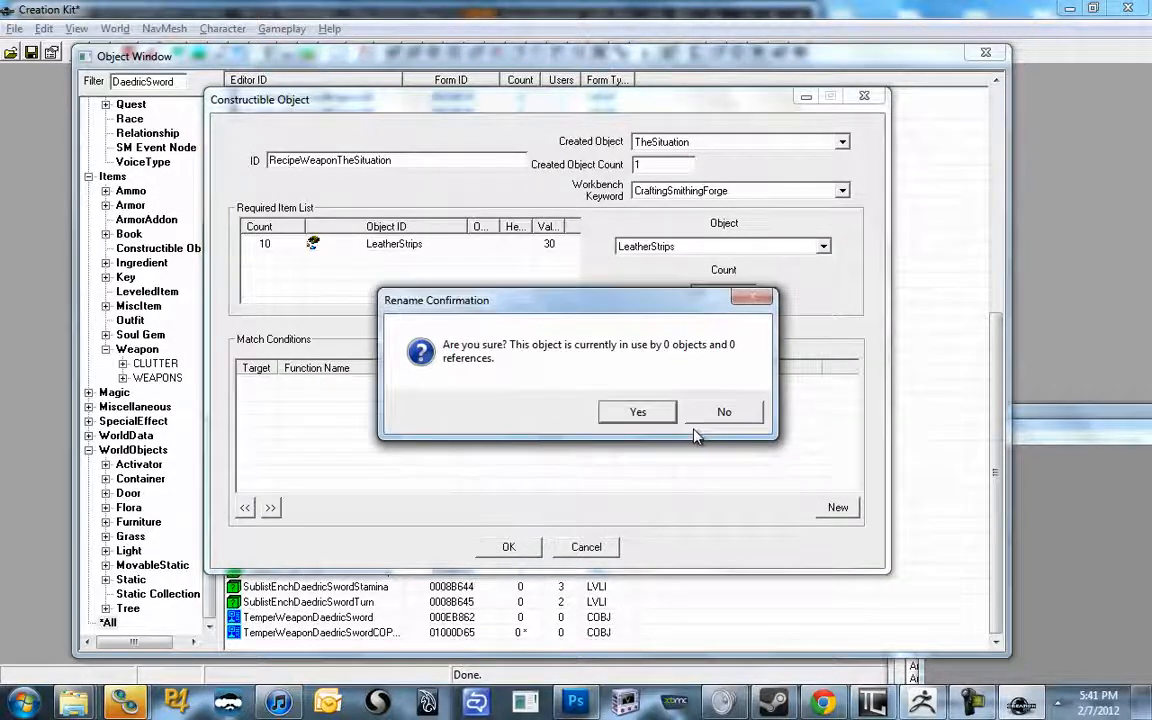
pyautogui.click(638, 415)
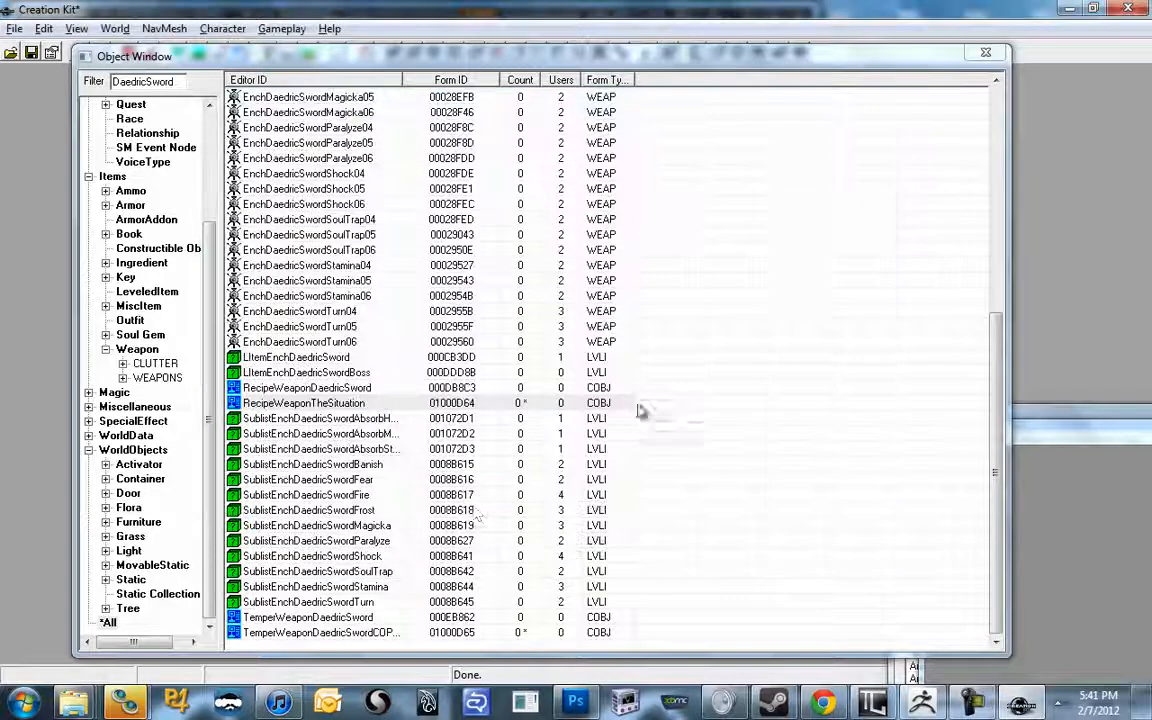
# Open the copied Daedric sword temper recipe and set its ID to TemperWeaponTheSituation
pyautogui.click(265, 620)
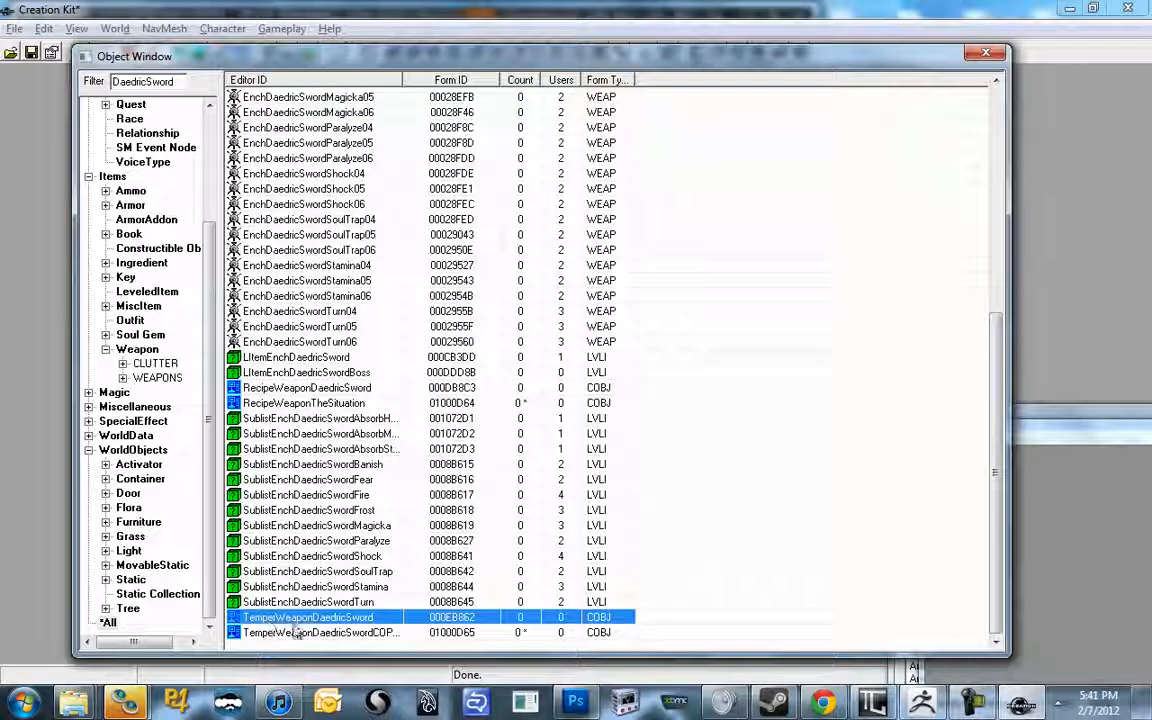
pyautogui.click(346, 434)
pyautogui.click(338, 405)
pyautogui.click(360, 633)
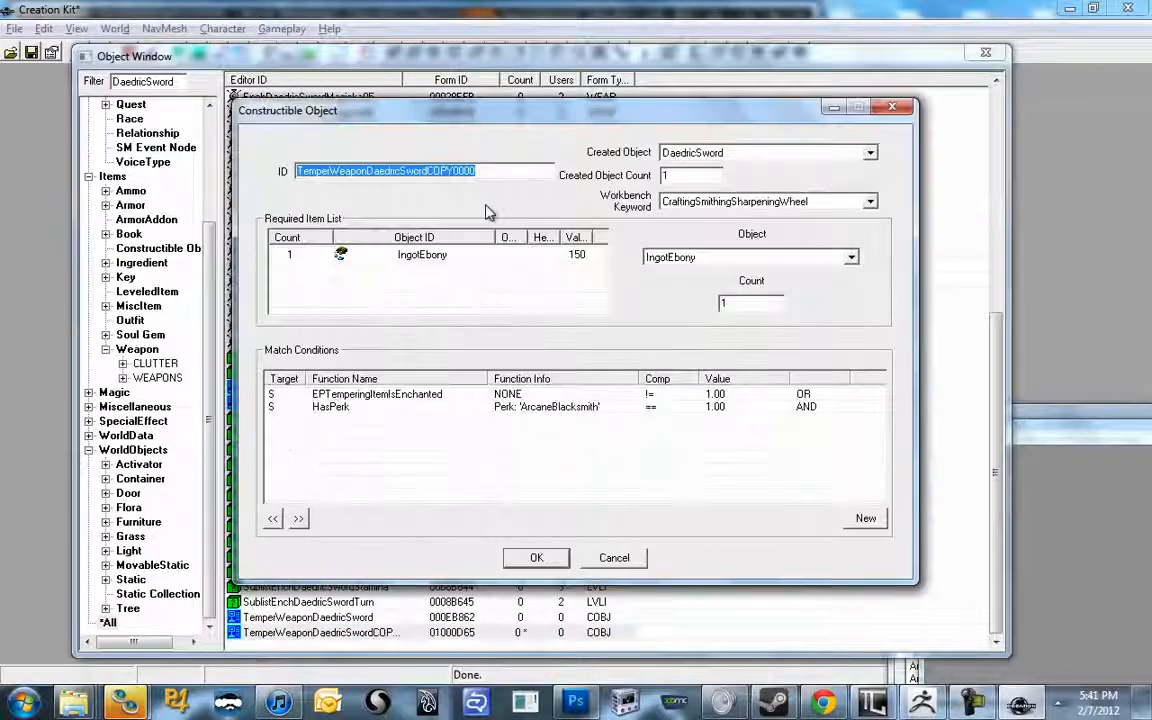
pyautogui.moveTo(367, 174); pyautogui.dragTo(1072, 185)
pyautogui.press('BackSpace')
pyautogui.write('TheSituation')
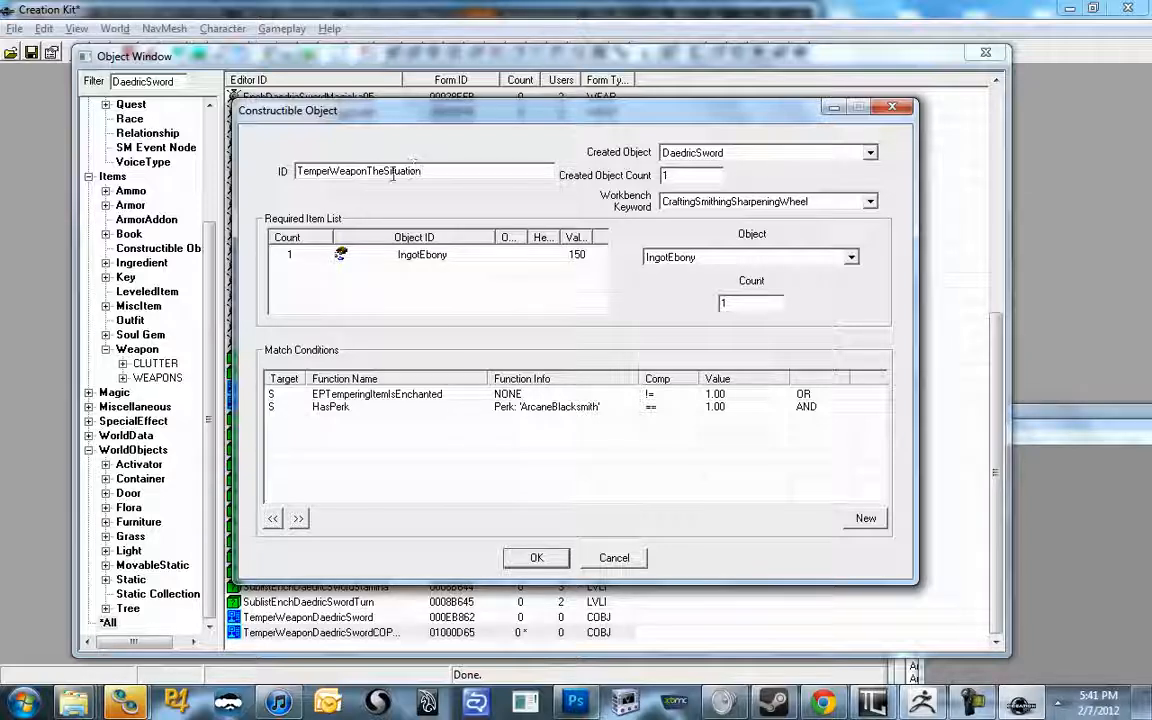
pyautogui.moveTo(370, 172); pyautogui.dragTo(147, 188)
pyautogui.click(345, 171)
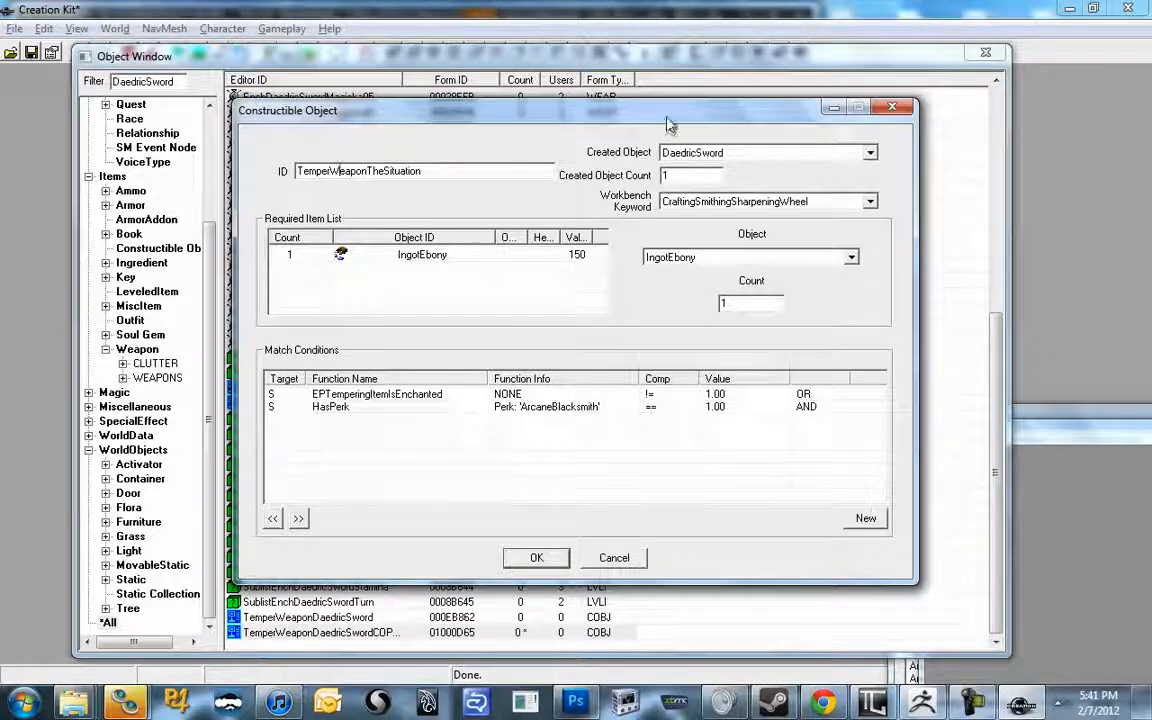
# Set the temper recipe's Created Object to TheSituation
pyautogui.moveTo(668, 124); pyautogui.dragTo(652, 121)
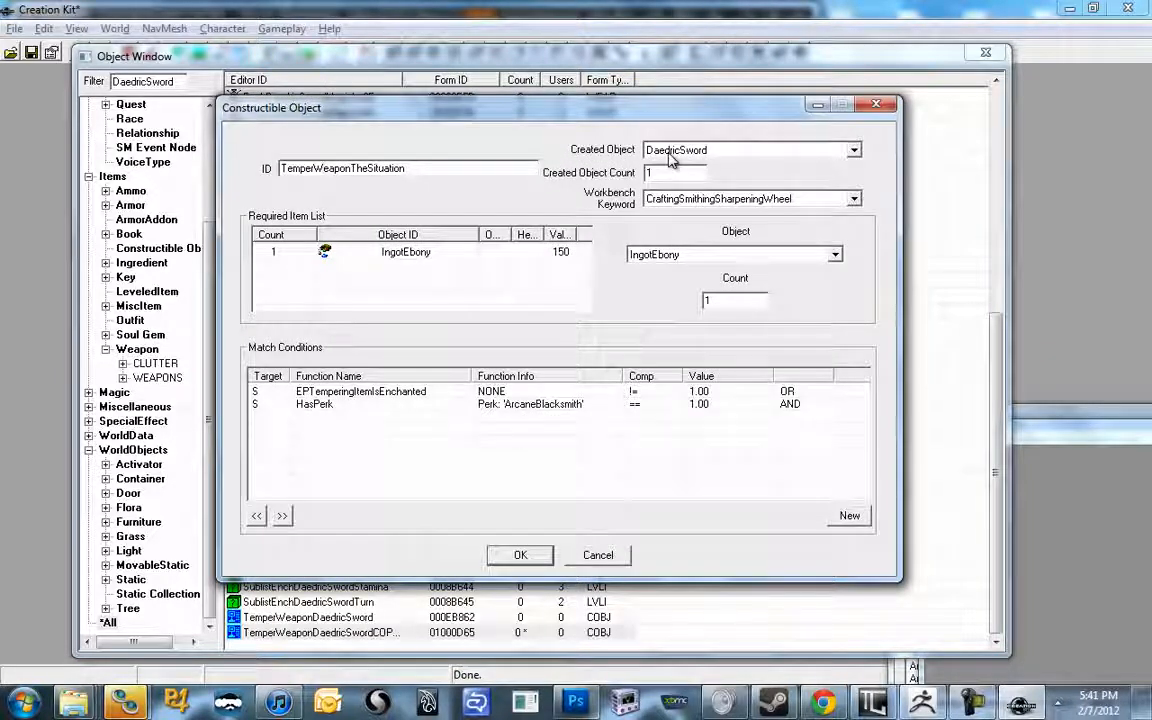
pyautogui.click(670, 152)
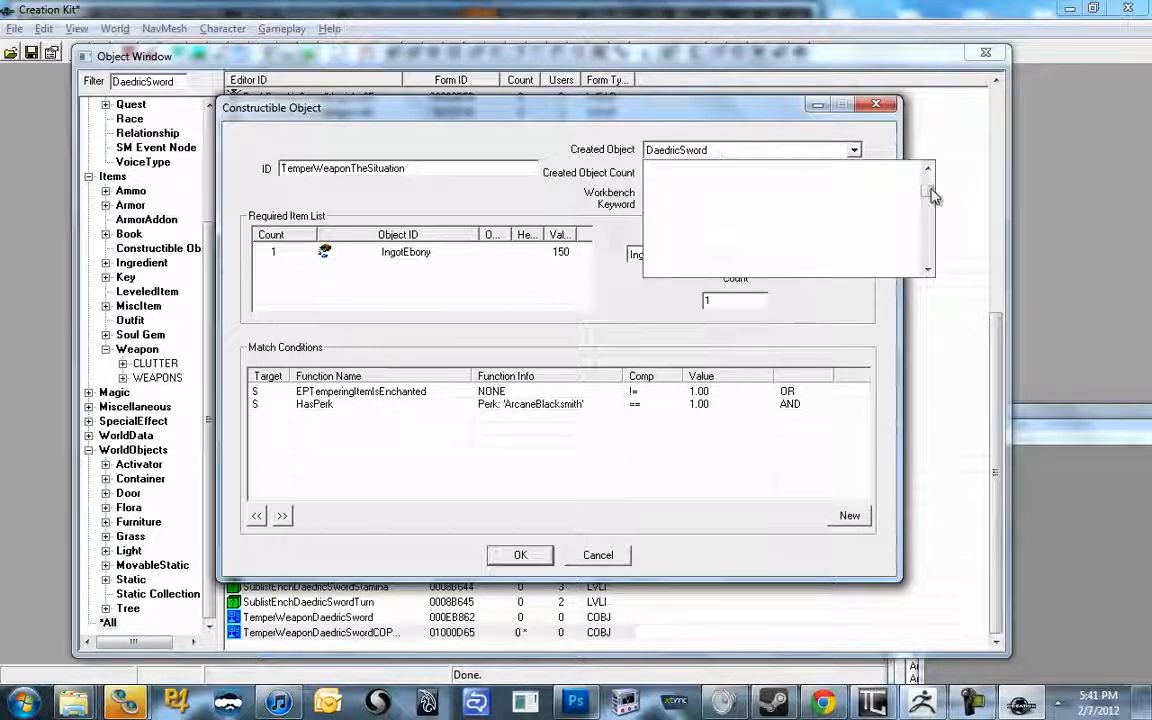
pyautogui.moveTo(931, 190); pyautogui.dragTo(929, 268)
pyautogui.write('th')
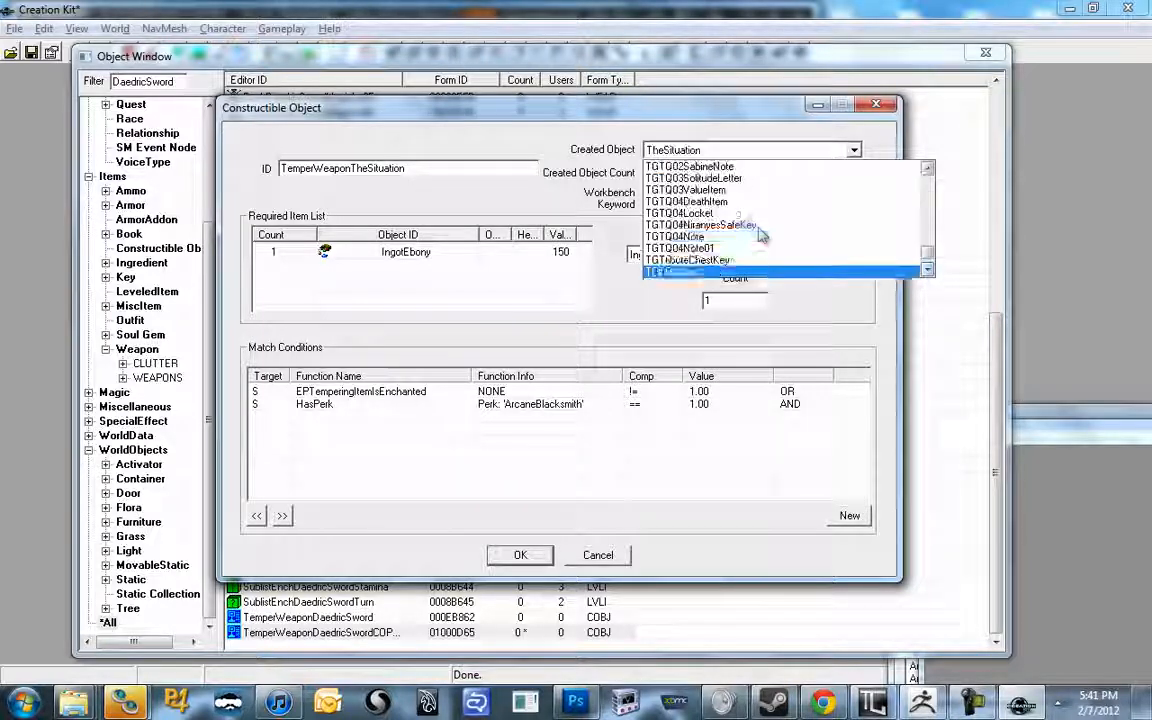
pyautogui.click(697, 272)
# Review the temper recipe's Created Object Count and the available Workbench Keyword crafting stations
pyautogui.doubleClick(682, 172)
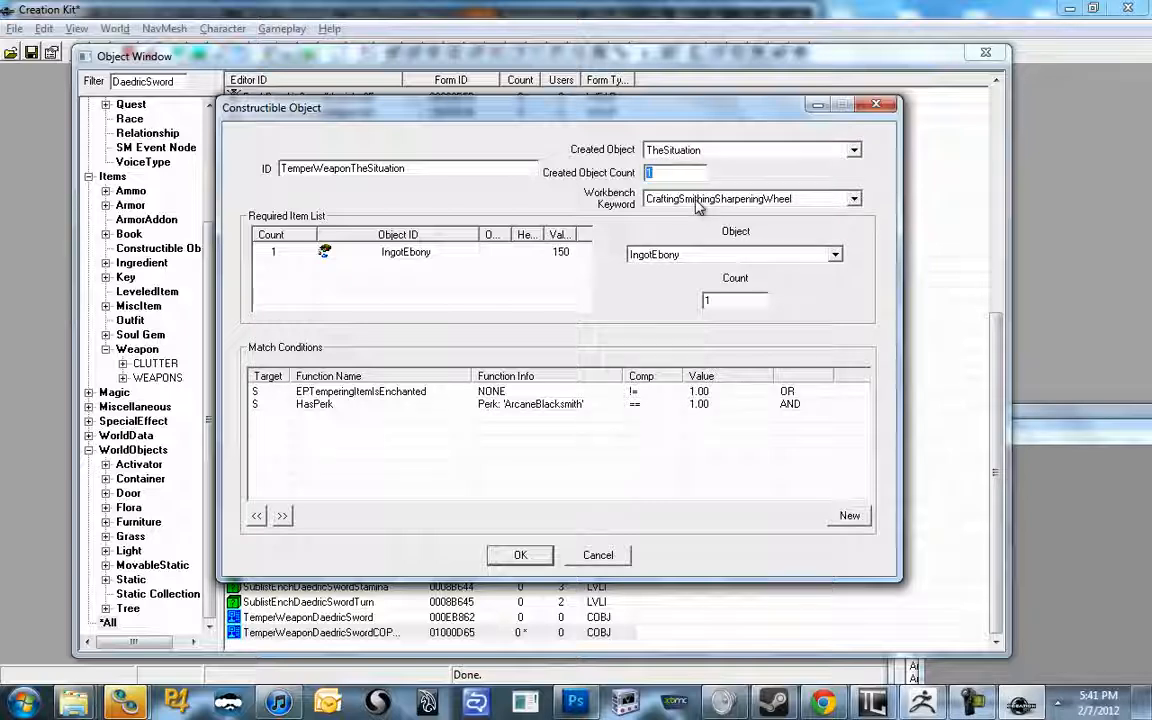
pyautogui.moveTo(680, 110); pyautogui.dragTo(647, 111)
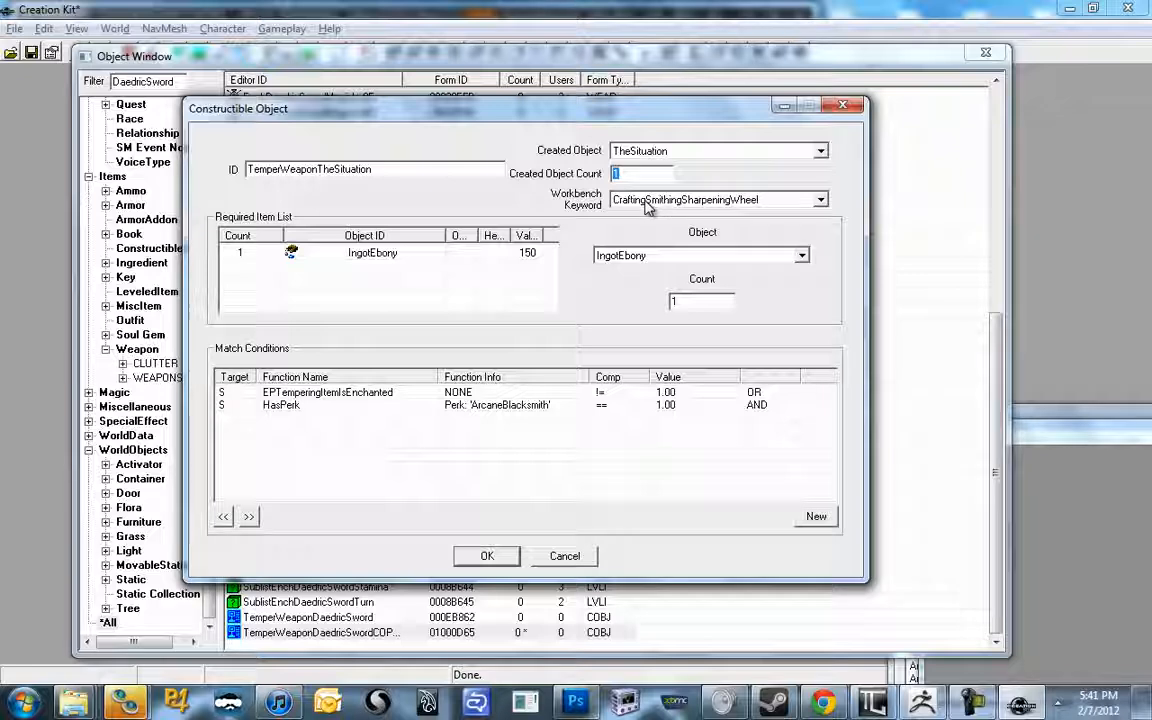
pyautogui.click(647, 201)
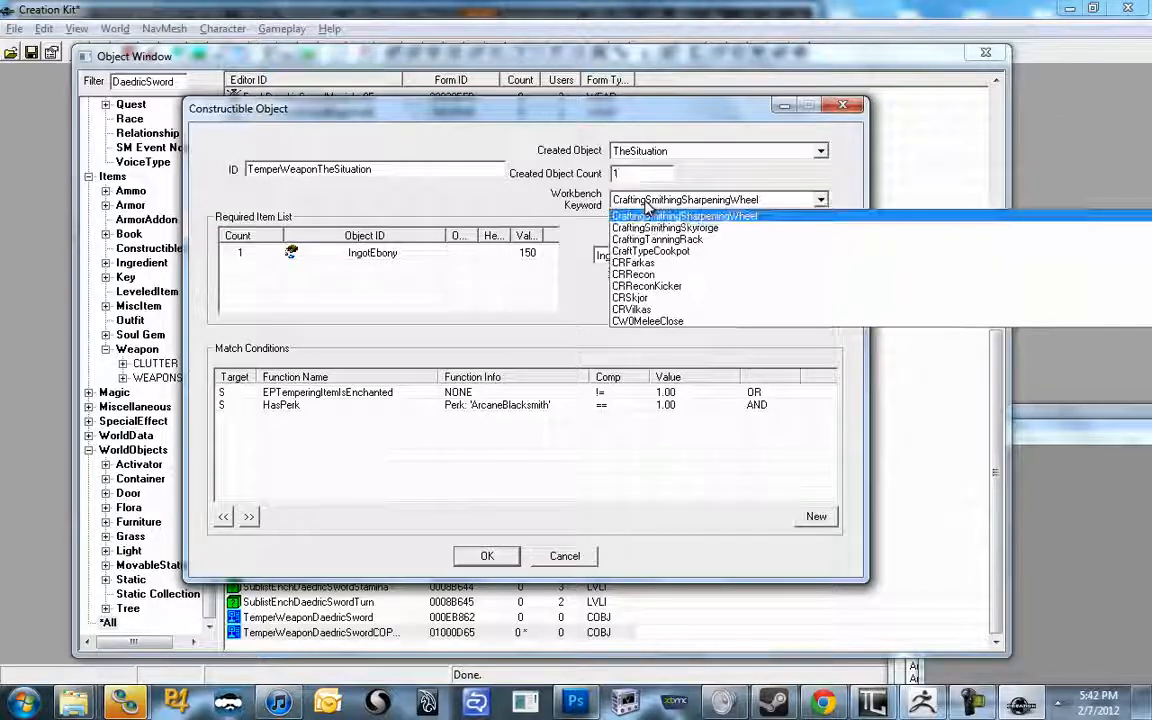
pyautogui.click(647, 203)
pyautogui.click(647, 203)
pyautogui.click(647, 203)
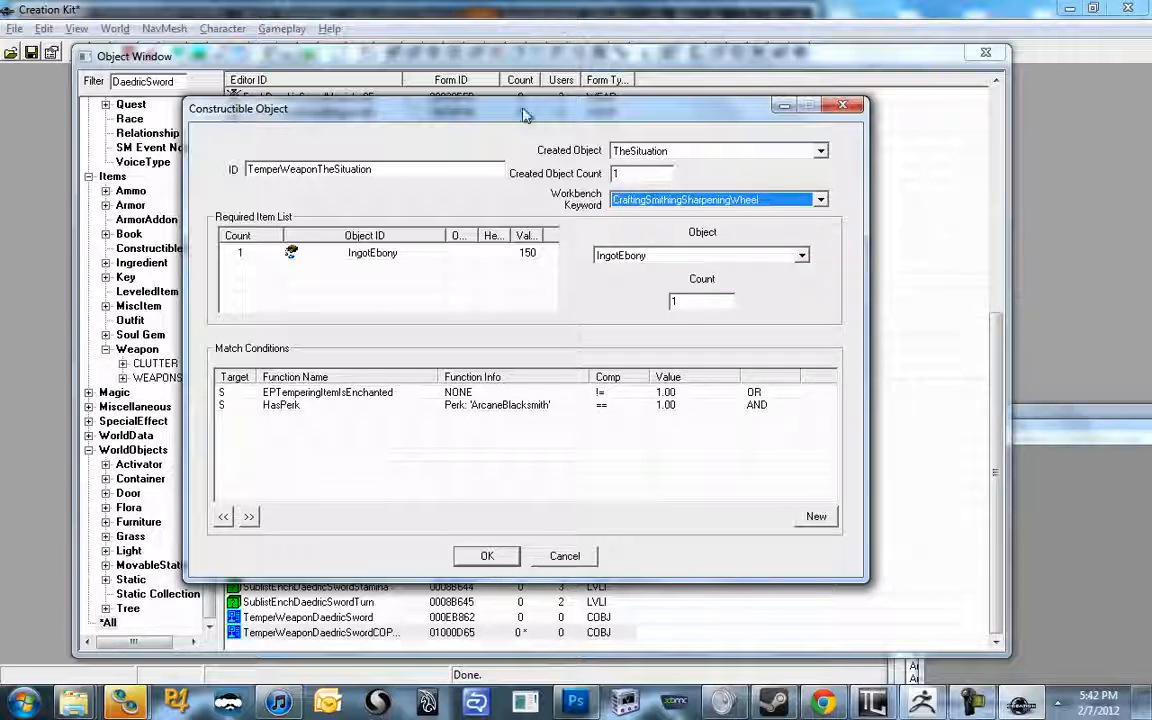
pyautogui.click(682, 203)
pyautogui.scroll(4, 676, 238)
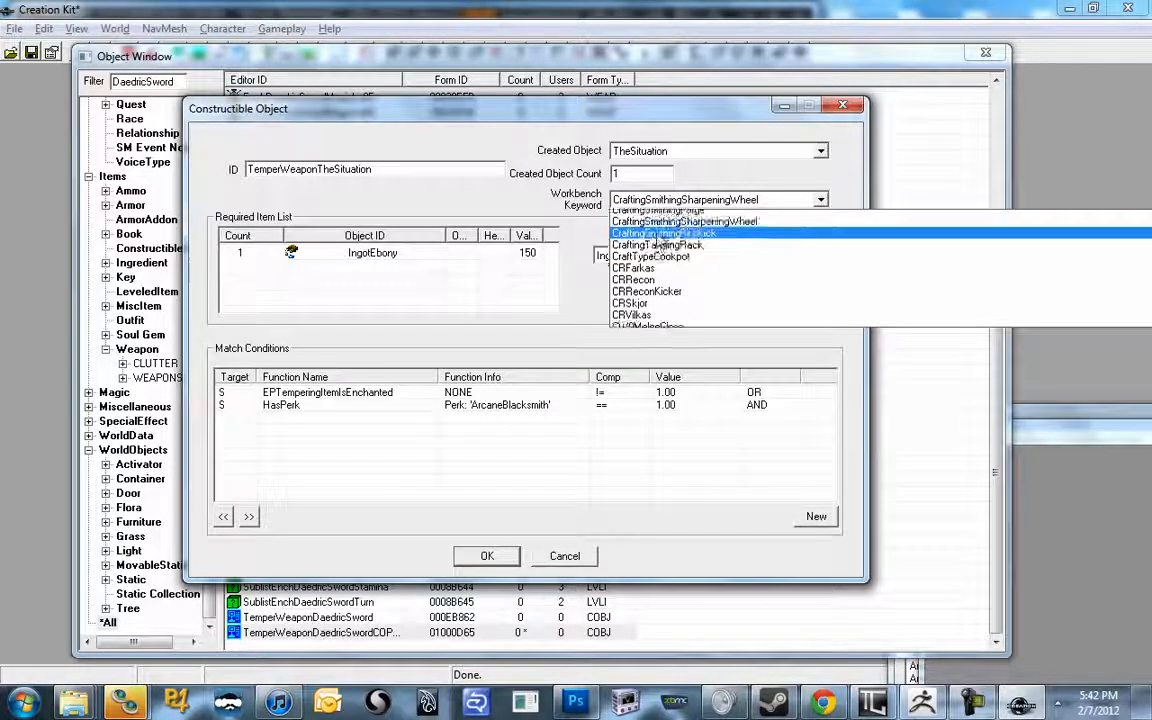
pyautogui.scroll(-1, 657, 252)
pyautogui.scroll(-3, 657, 252)
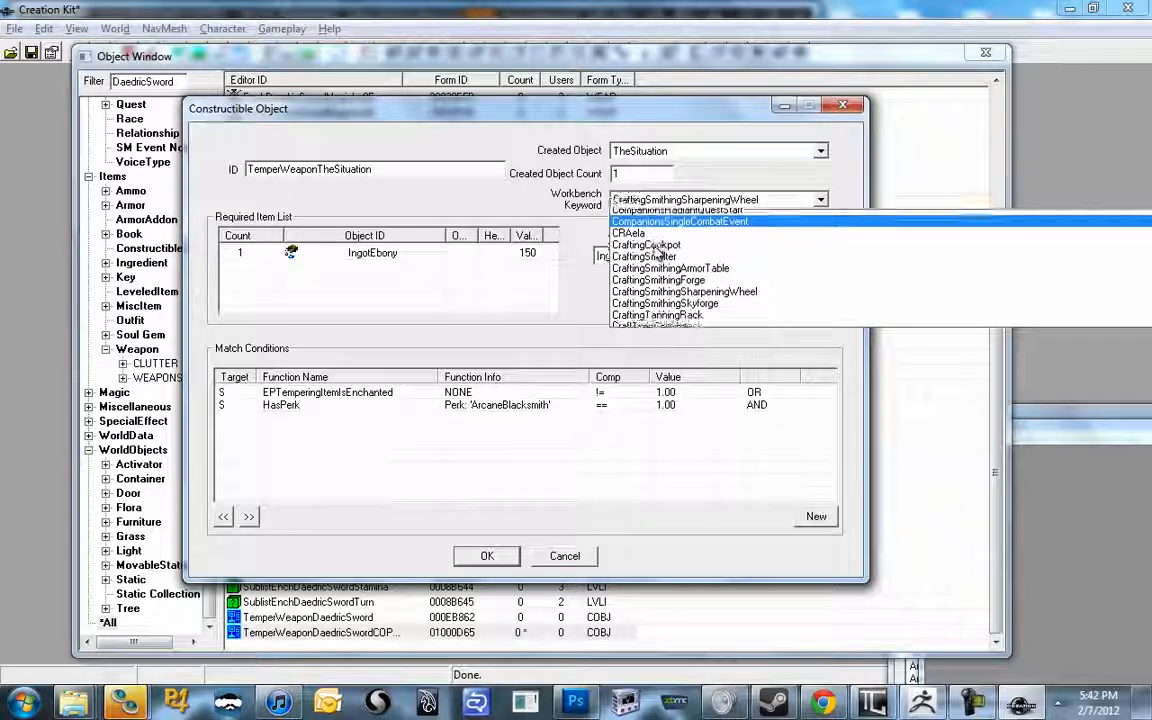
pyautogui.click(584, 291)
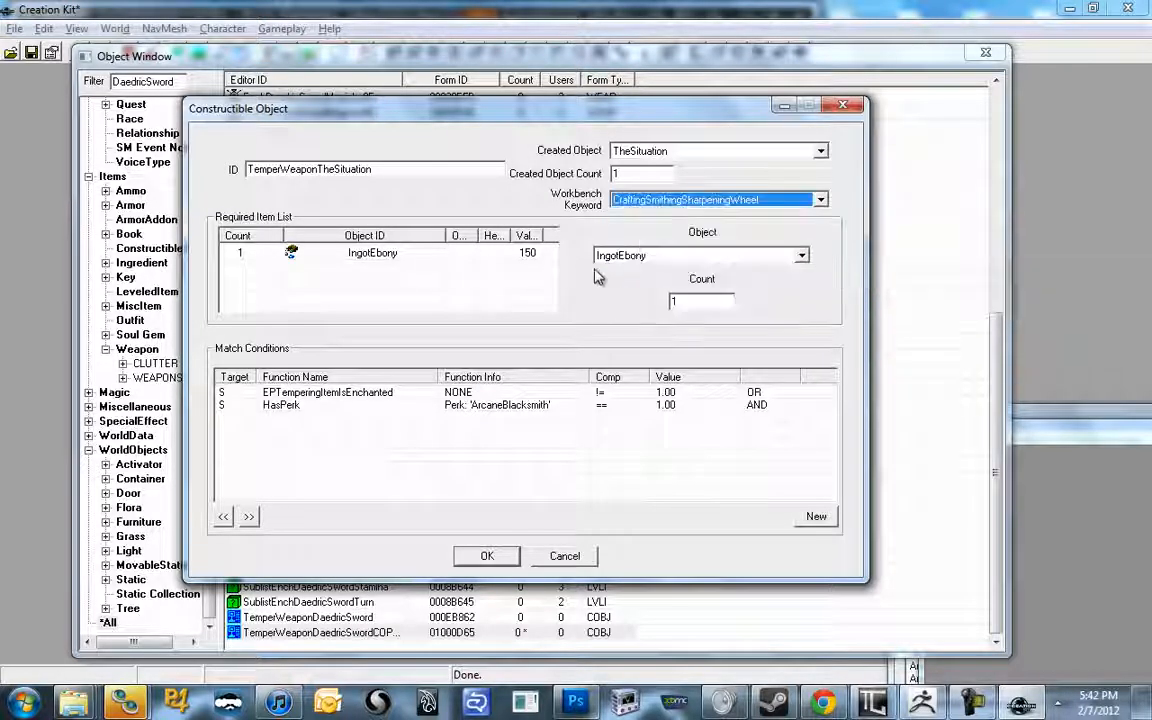
# Replace IngotEbony with LeatherStrips in the temper recipe's required item list
pyautogui.click(398, 257)
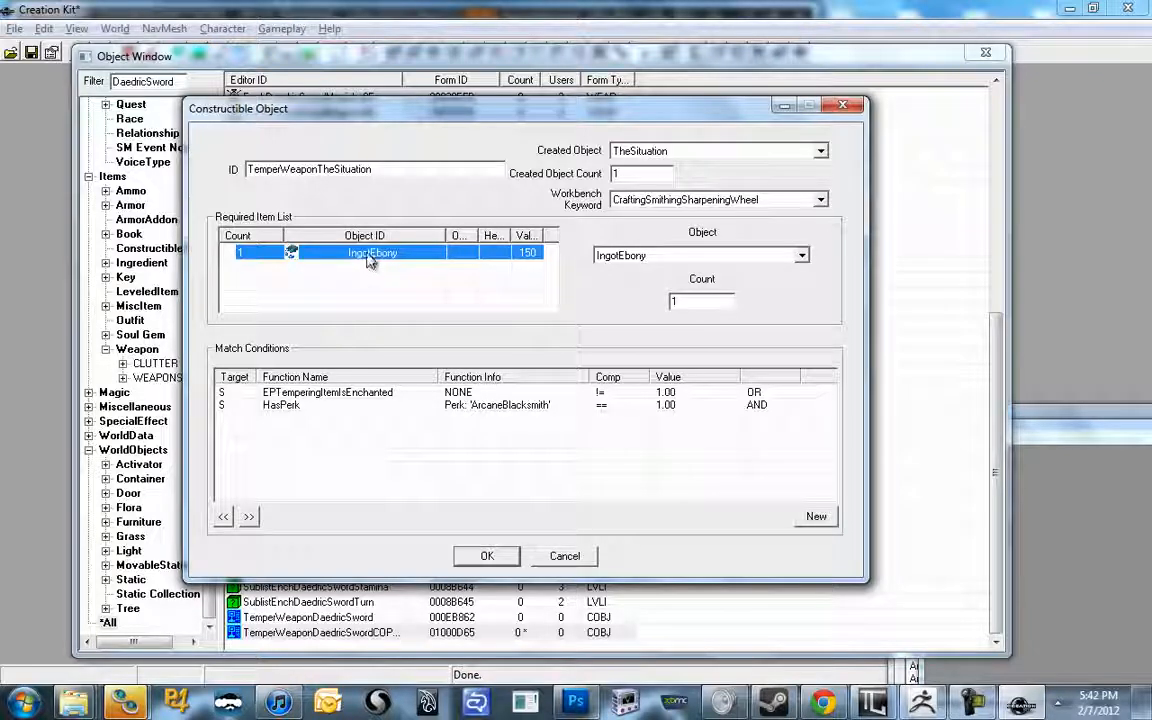
pyautogui.click(617, 257)
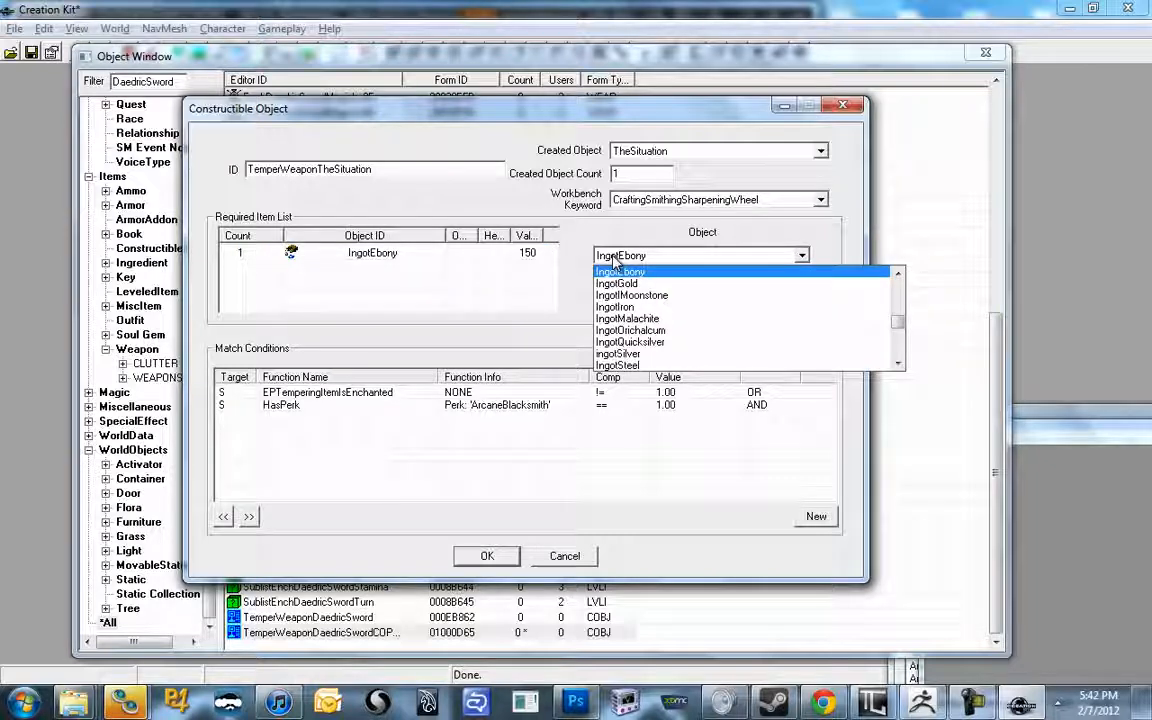
pyautogui.write('le')
pyautogui.press('Down')
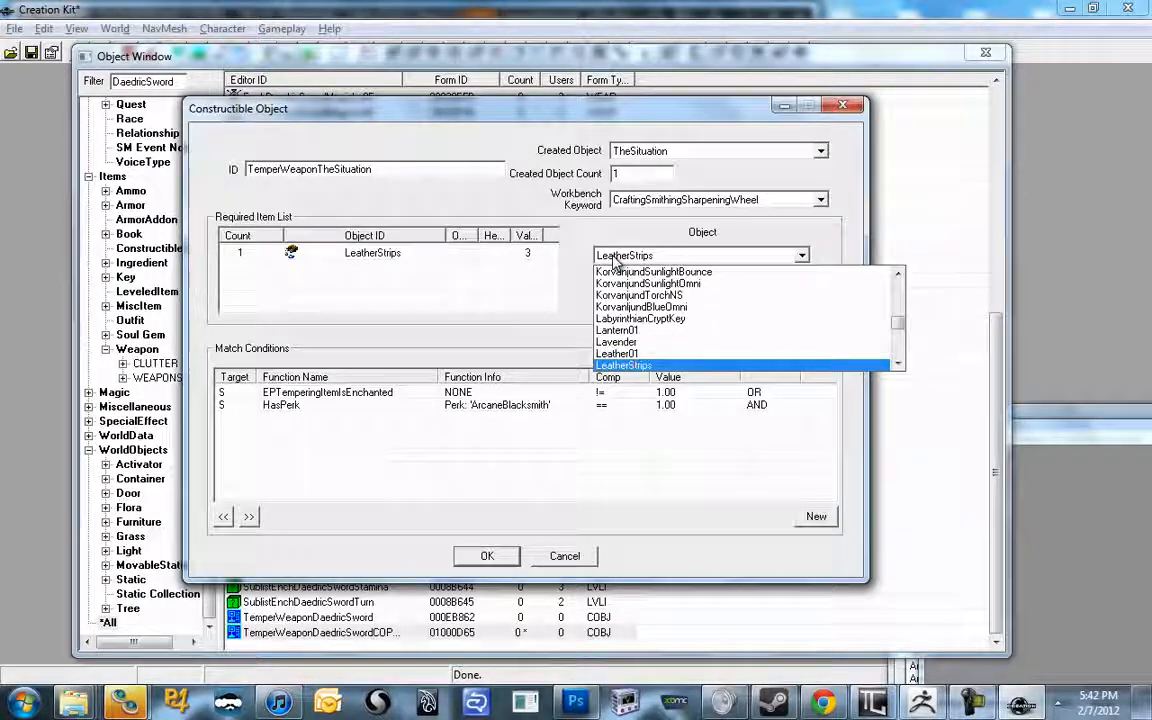
pyautogui.press('Return')
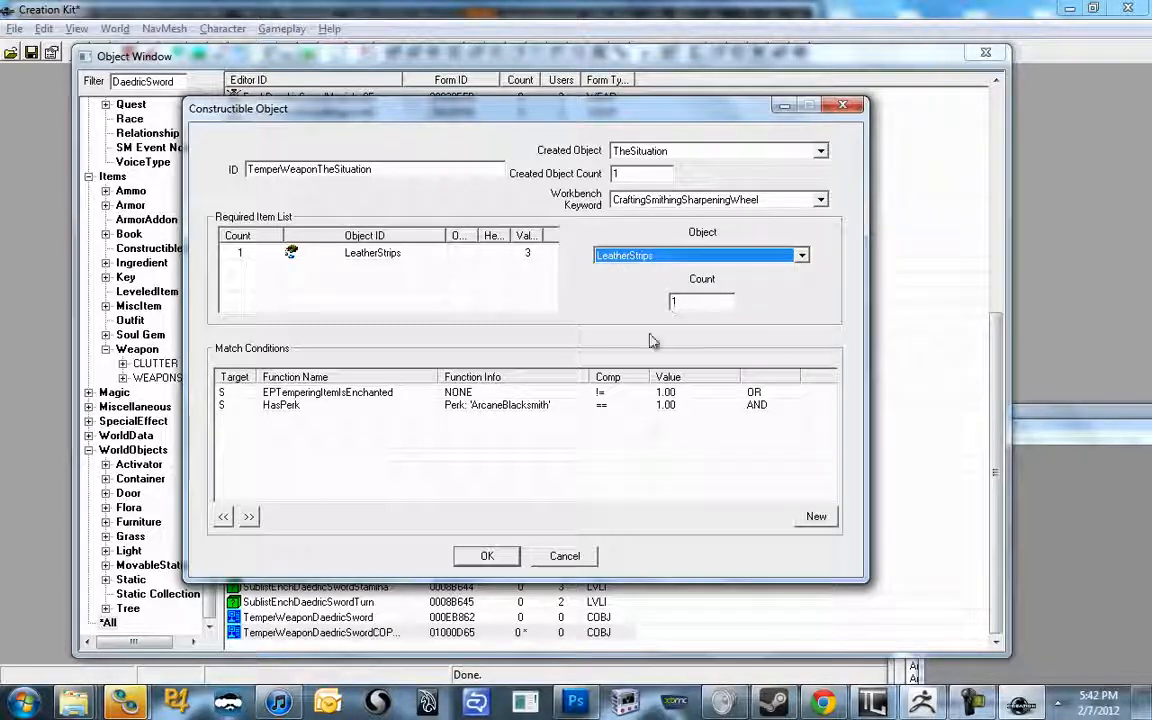
# Examine the temper recipe's EPTemperingItemIsEnchanted and HasPerk ArcaneBlacksmith match conditions
pyautogui.click(366, 423)
pyautogui.click(331, 393)
pyautogui.click(323, 406)
pyautogui.click(325, 393)
pyautogui.click(325, 406)
pyautogui.click(327, 393)
pyautogui.click(327, 405)
pyautogui.click(328, 397)
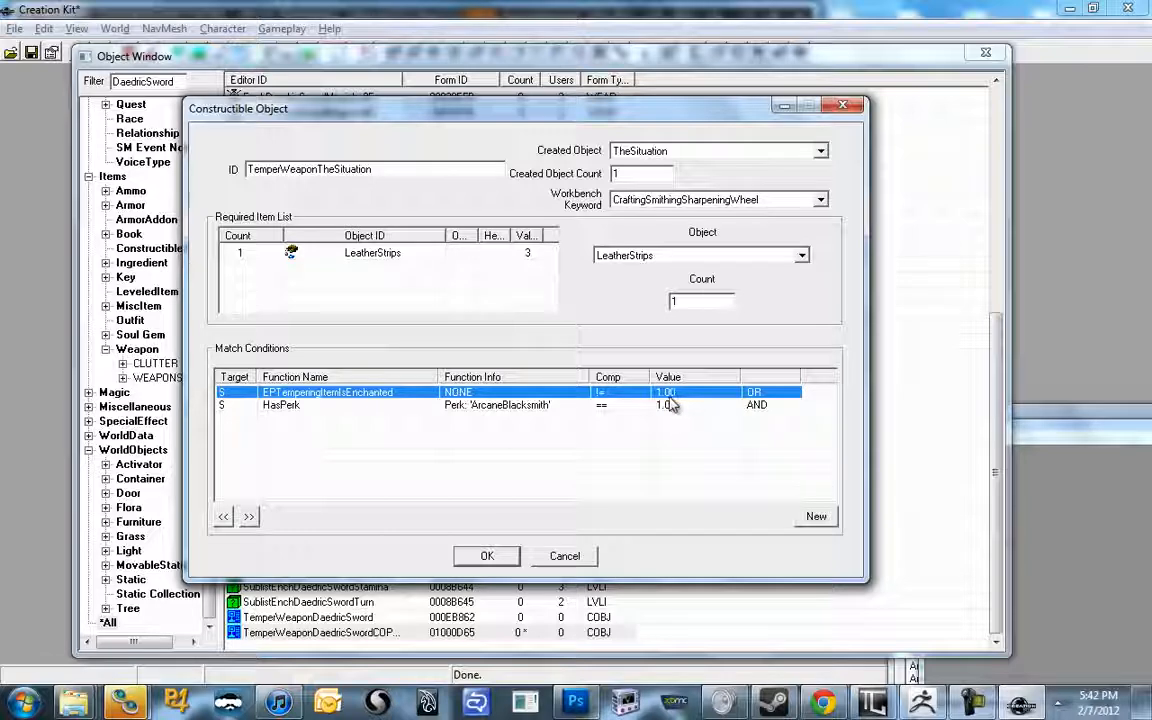
# Accept the temper recipe's edits, renaming the existing form to TemperWeaponTheSituation instead of creating a new form
pyautogui.click(454, 408)
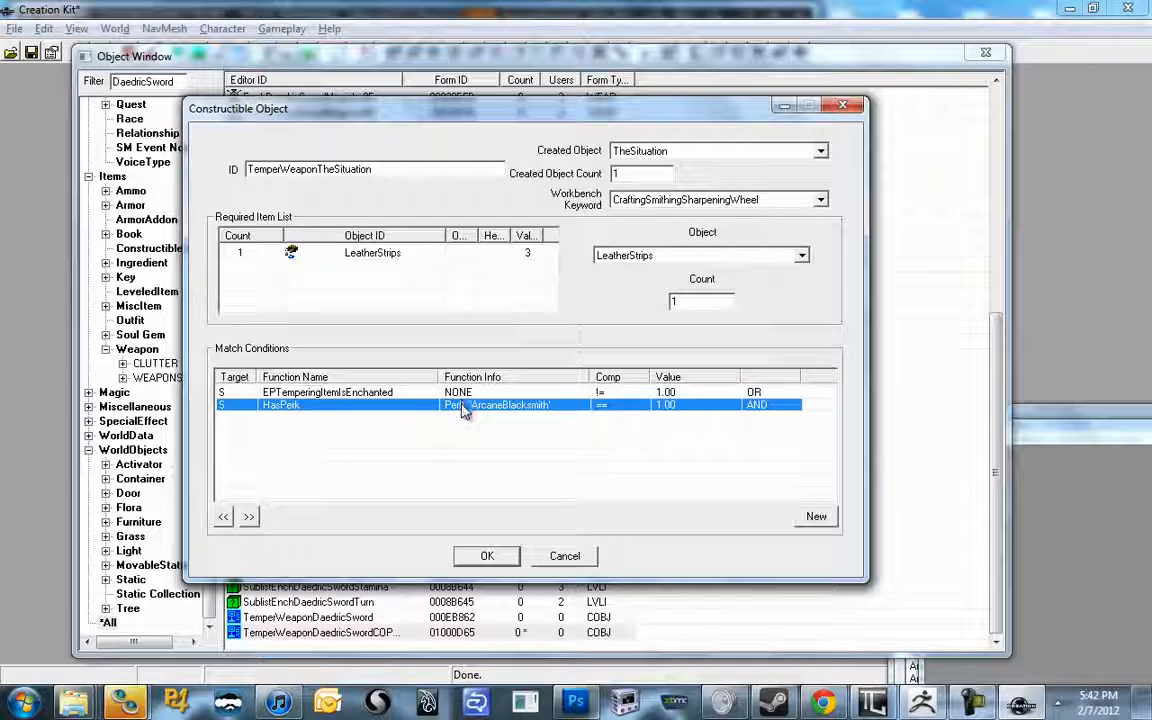
pyautogui.click(487, 555)
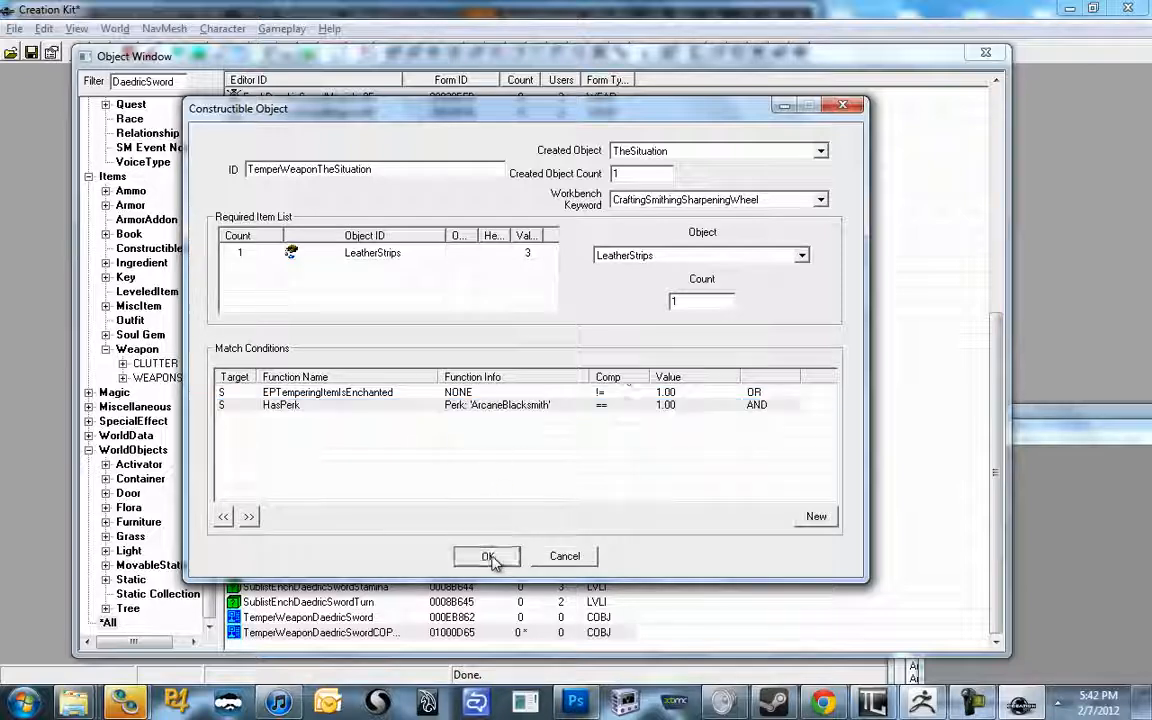
pyautogui.click(420, 402)
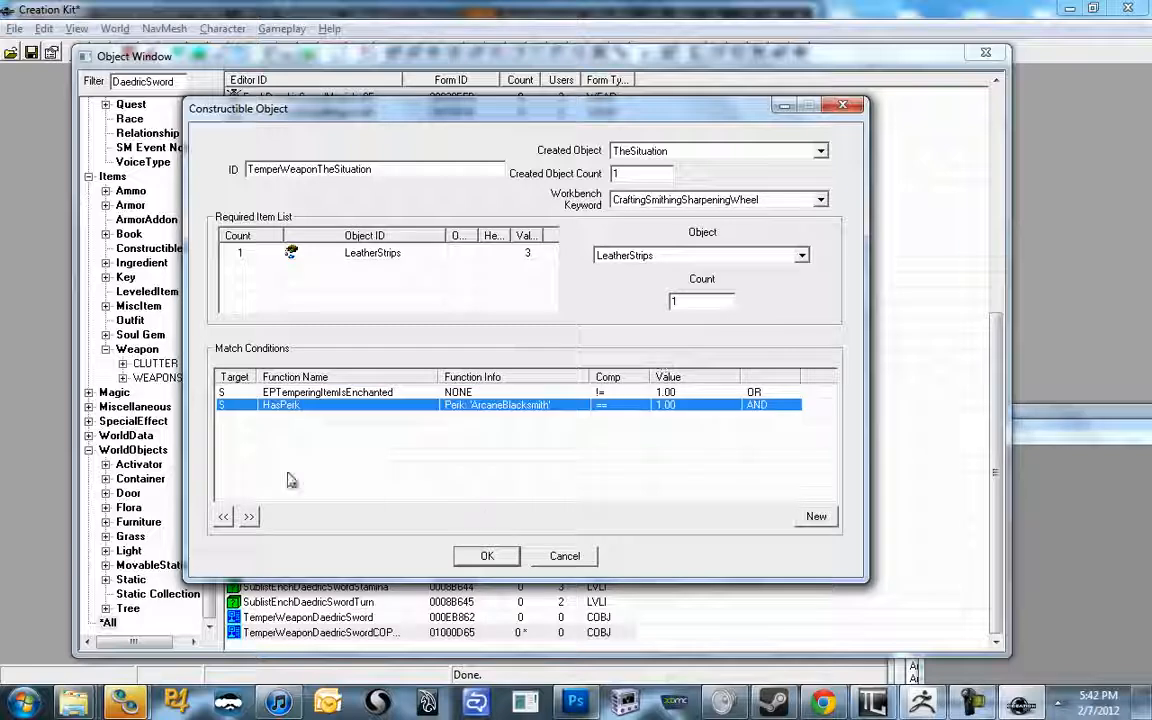
pyautogui.click(494, 562)
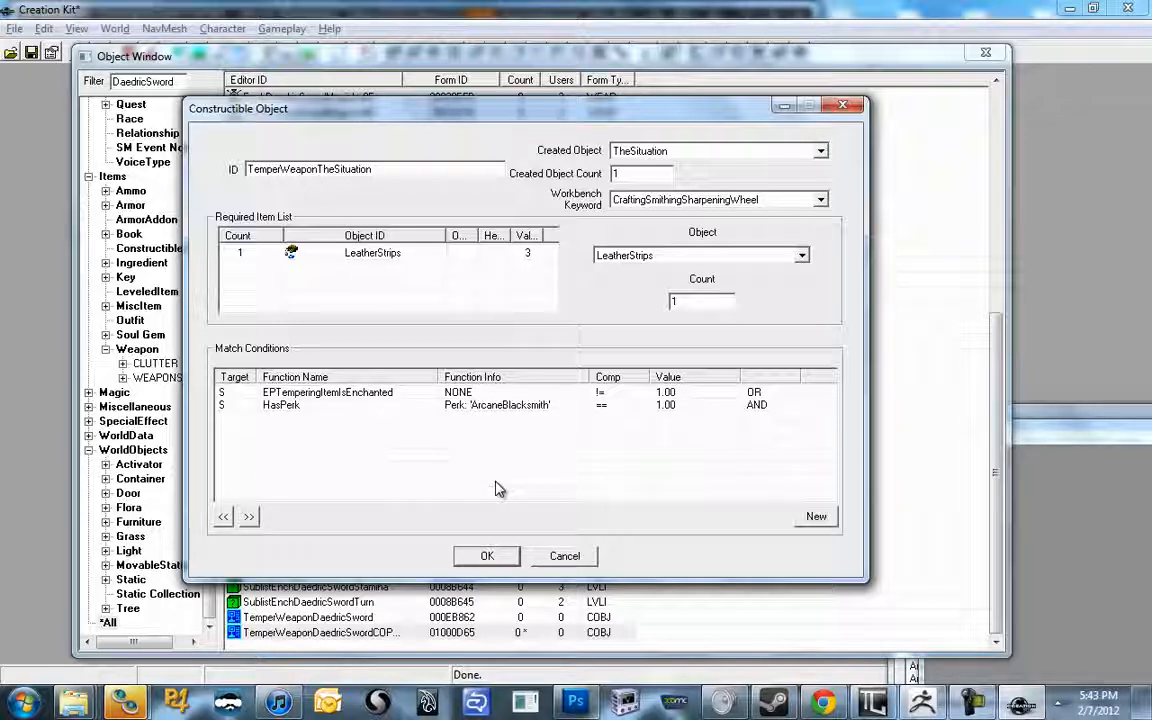
pyautogui.click(481, 558)
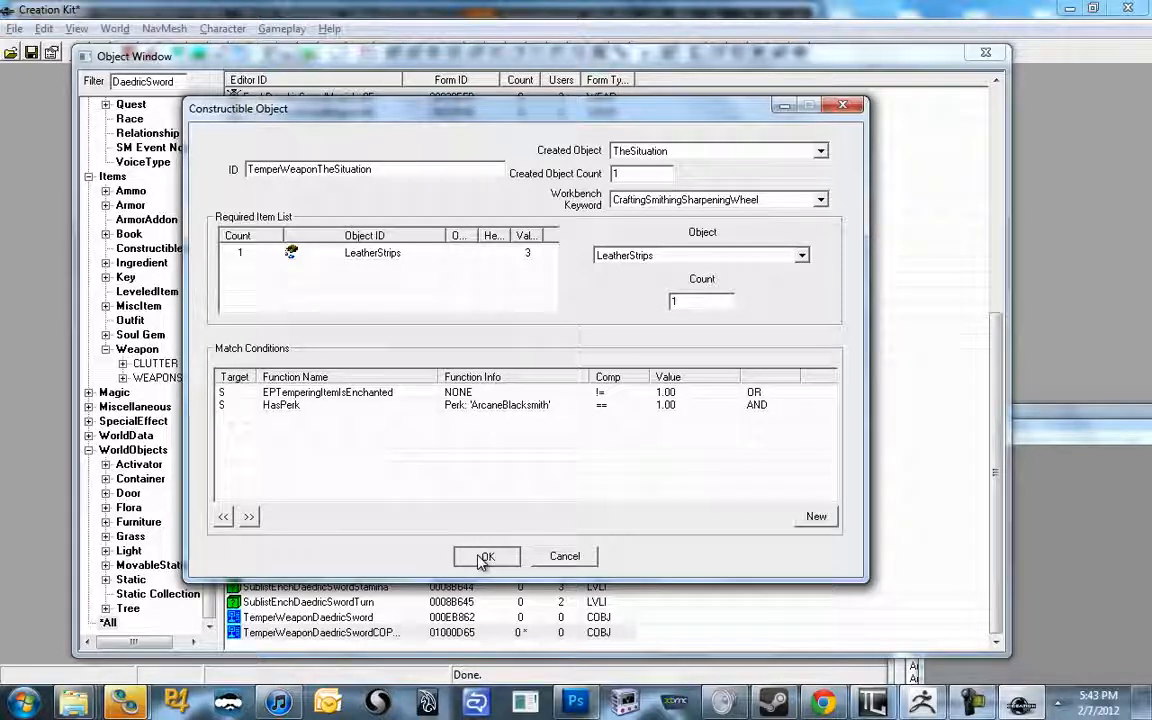
pyautogui.click(482, 558)
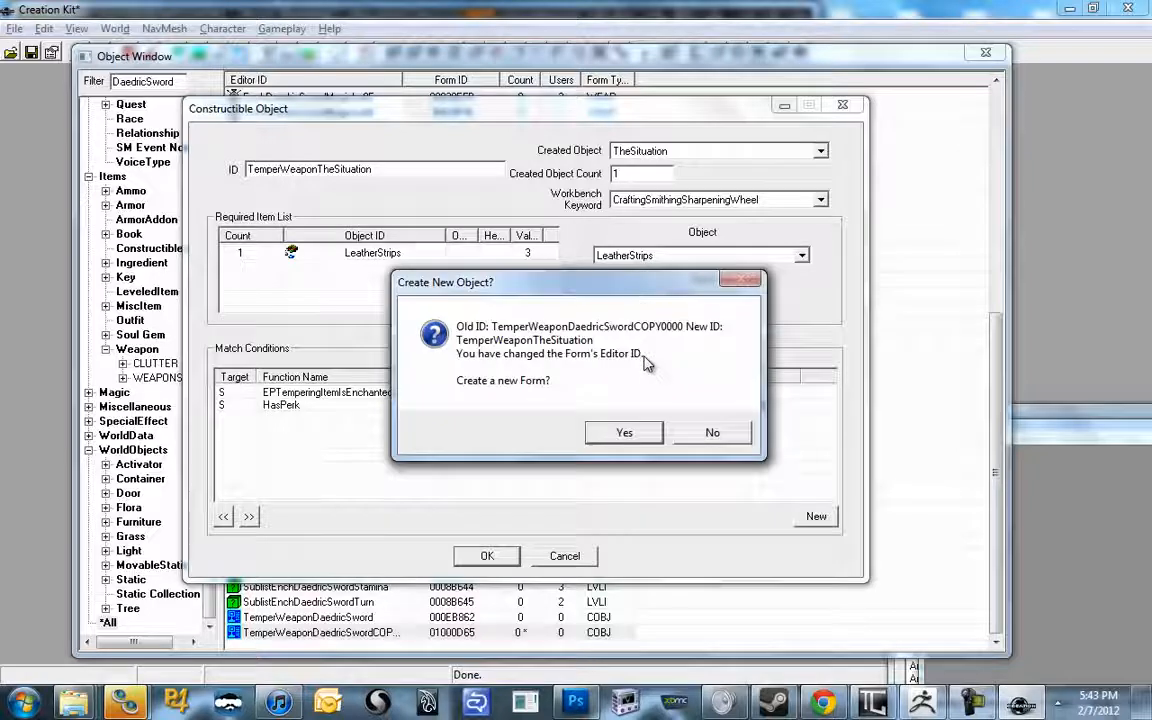
pyautogui.moveTo(624, 293); pyautogui.dragTo(432, 408)
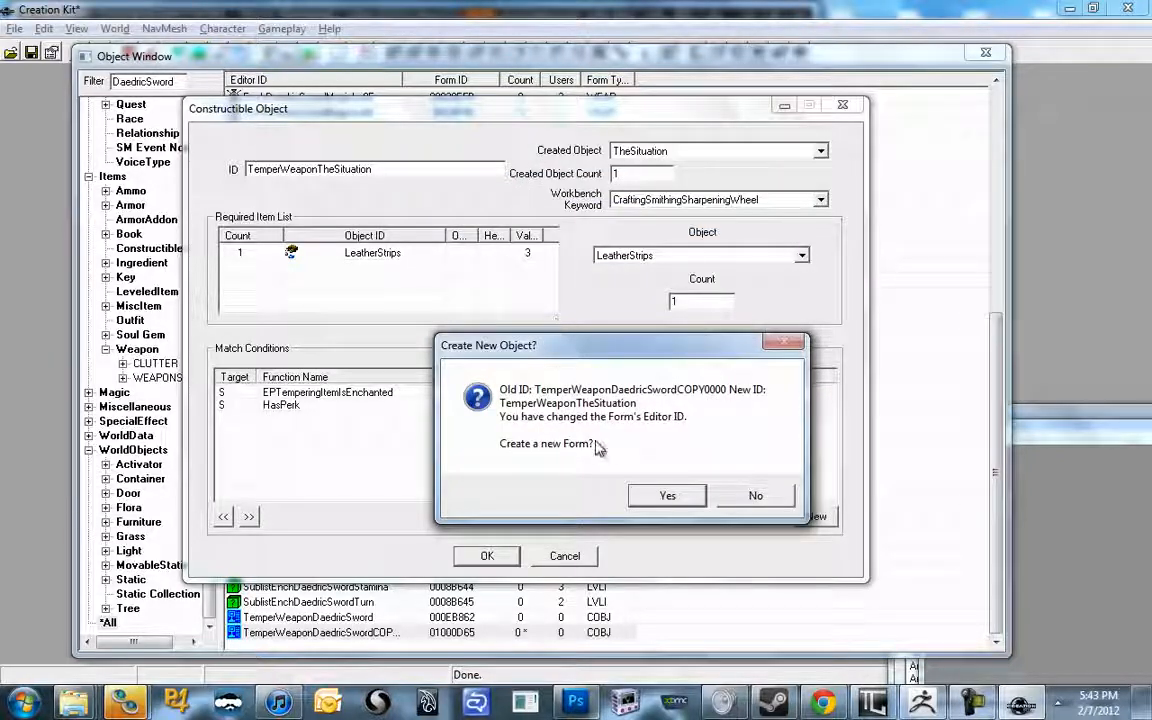
pyautogui.click(755, 496)
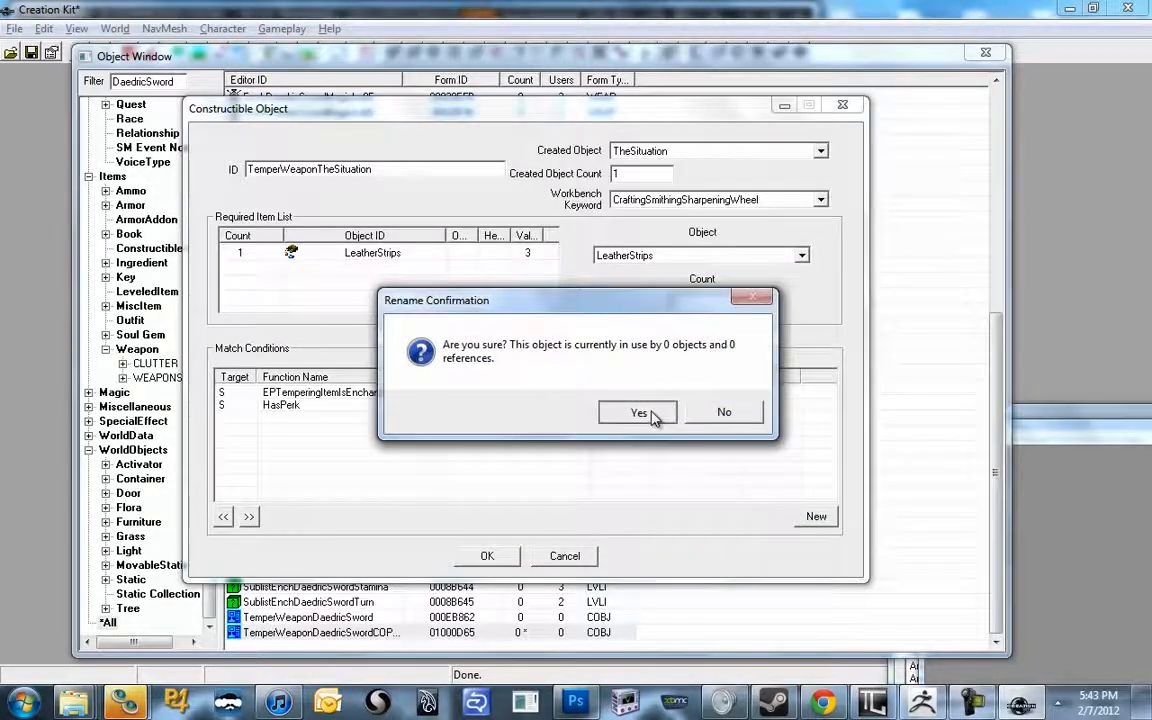
pyautogui.click(655, 417)
# Look through the DaedricSword-filtered object list and check the RecipeWeaponTheSituation and TemperWeaponTheSituation entries
pyautogui.click(370, 557)
pyautogui.click(328, 604)
pyautogui.click(325, 632)
pyautogui.click(325, 619)
pyautogui.scroll(7, 376, 480)
pyautogui.scroll(2, 380, 470)
pyautogui.click(255, 113)
pyautogui.click(278, 97)
pyautogui.click(291, 130)
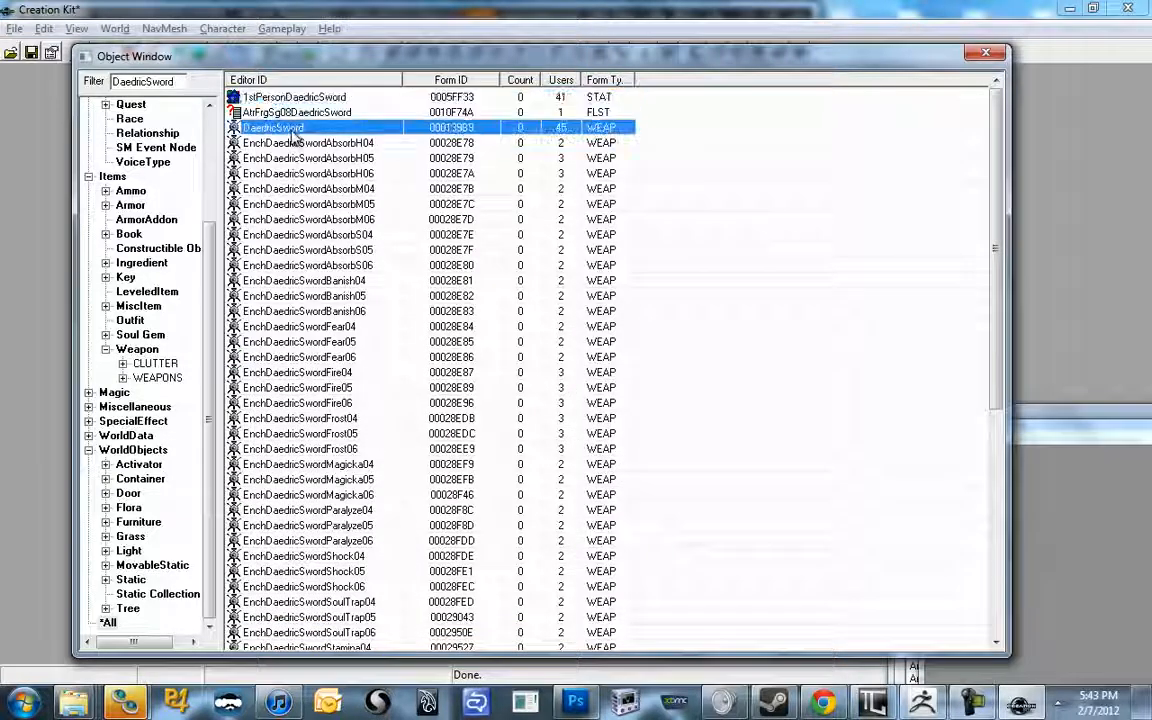
pyautogui.click(287, 98)
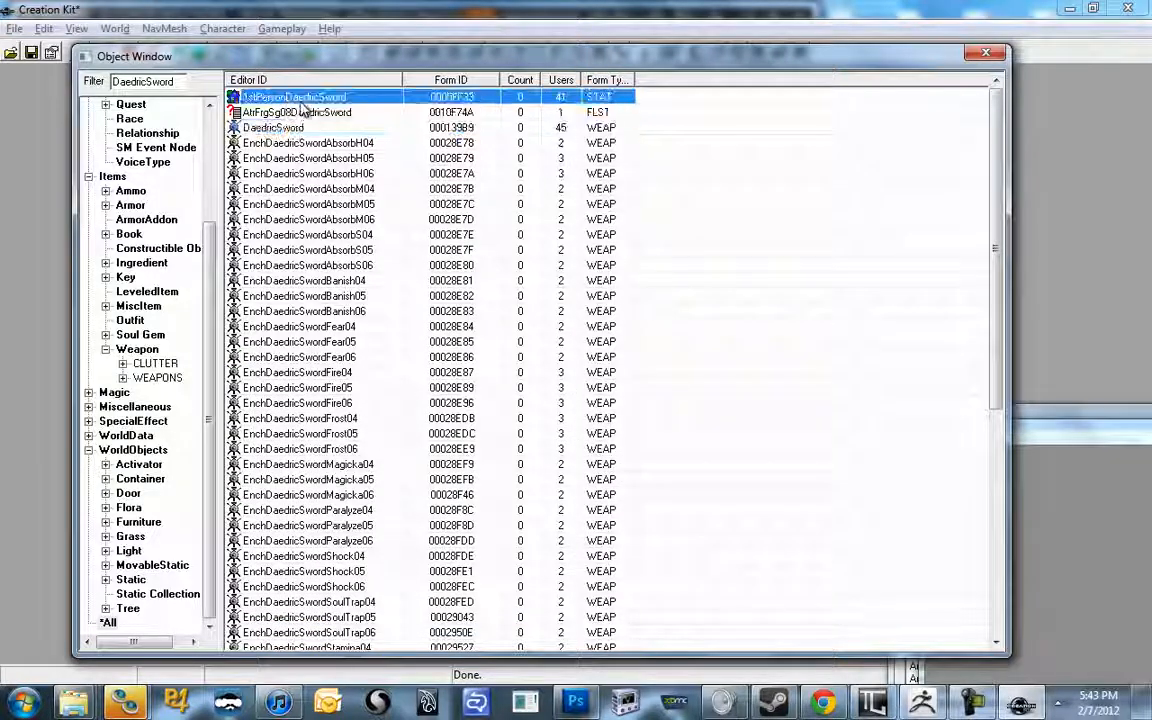
pyautogui.scroll(-8, 343, 402)
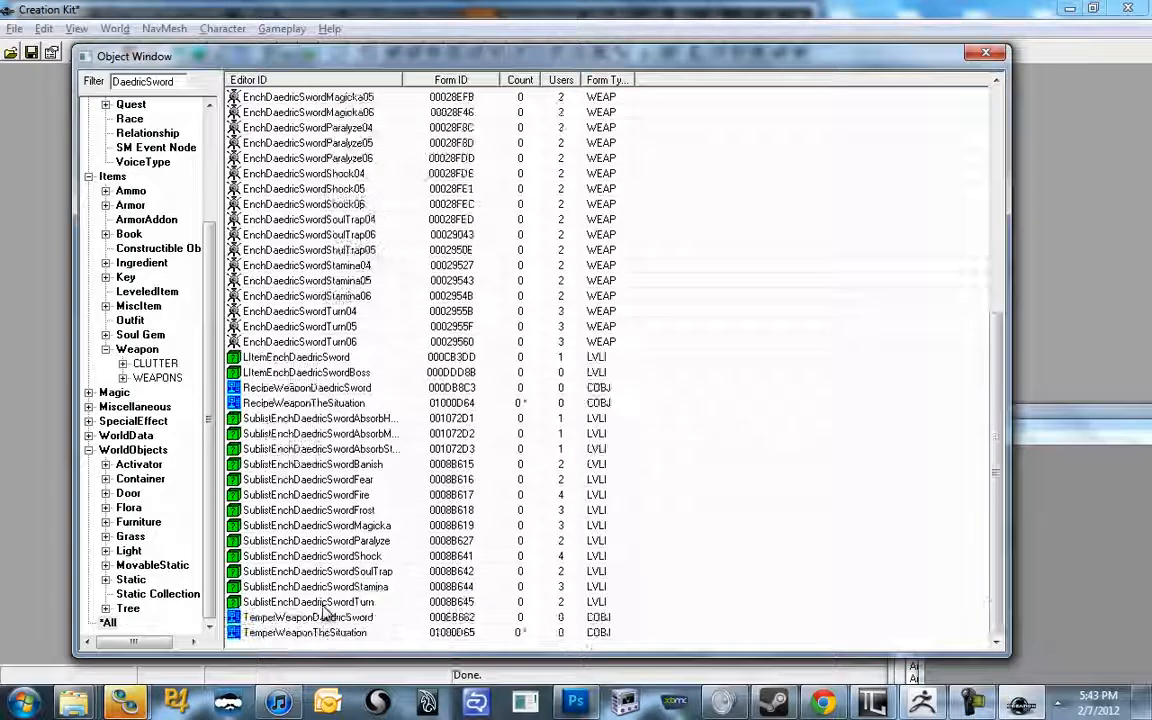
pyautogui.click(300, 632)
pyautogui.click(283, 405)
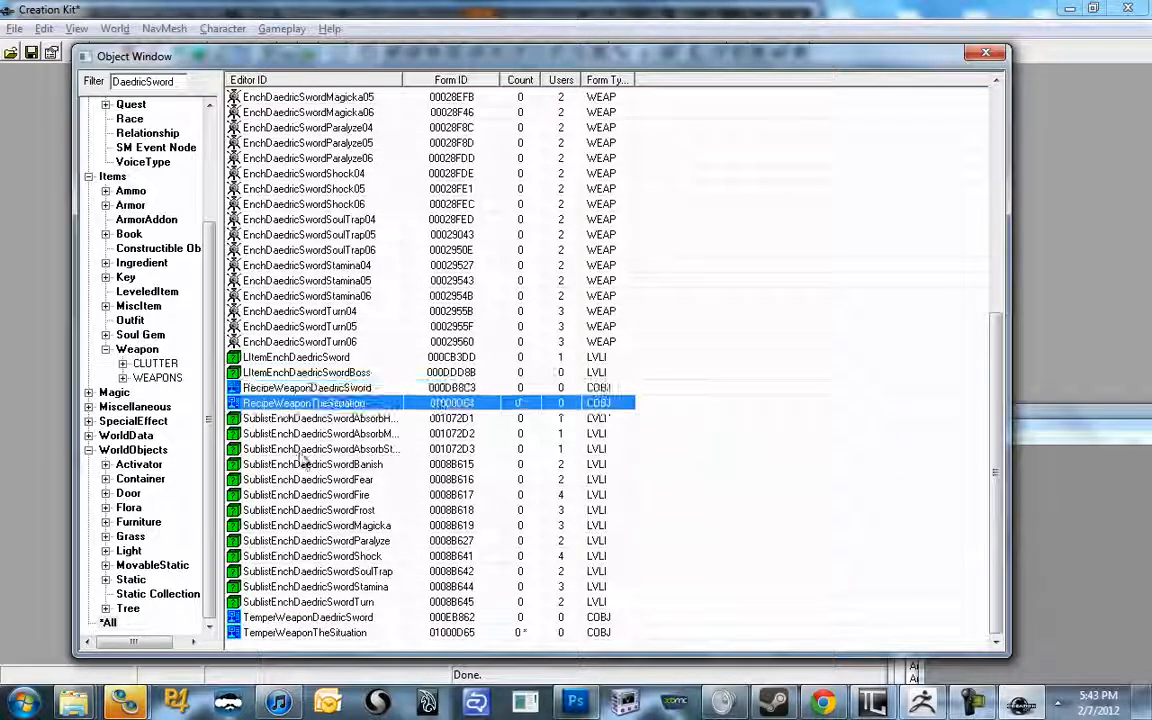
pyautogui.click(323, 633)
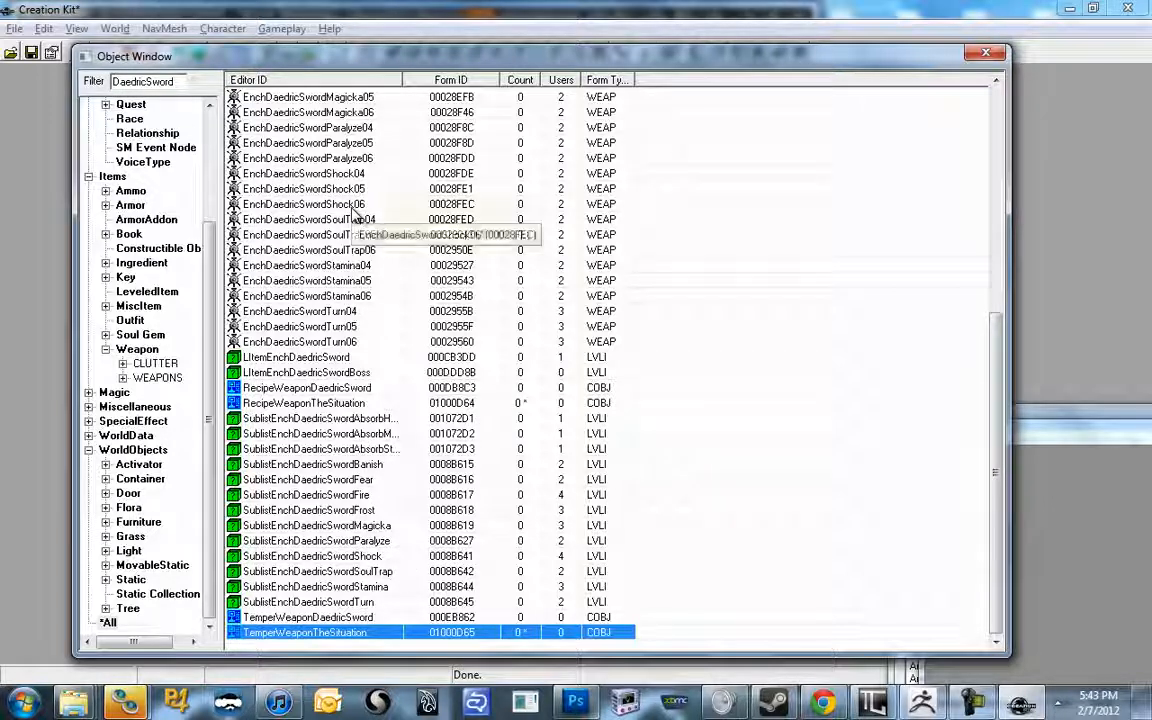
# Try to save the plugin under the file name TheSituation in the skyrim Data folder
pyautogui.click(15, 29)
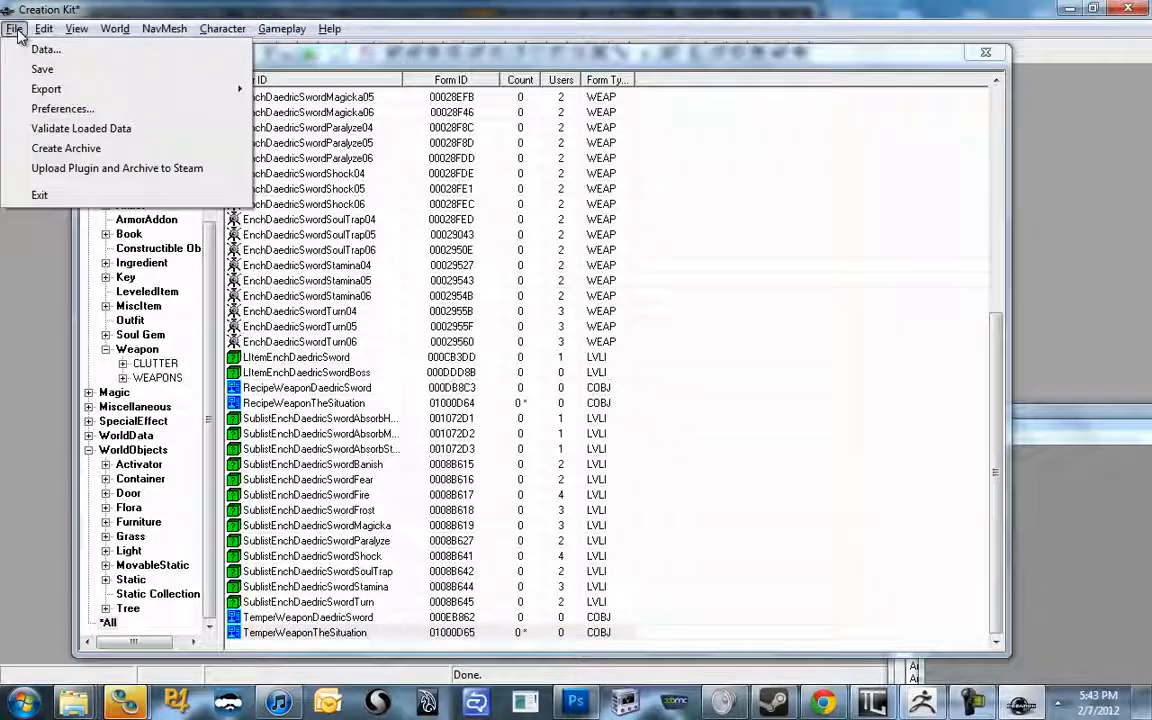
pyautogui.click(41, 70)
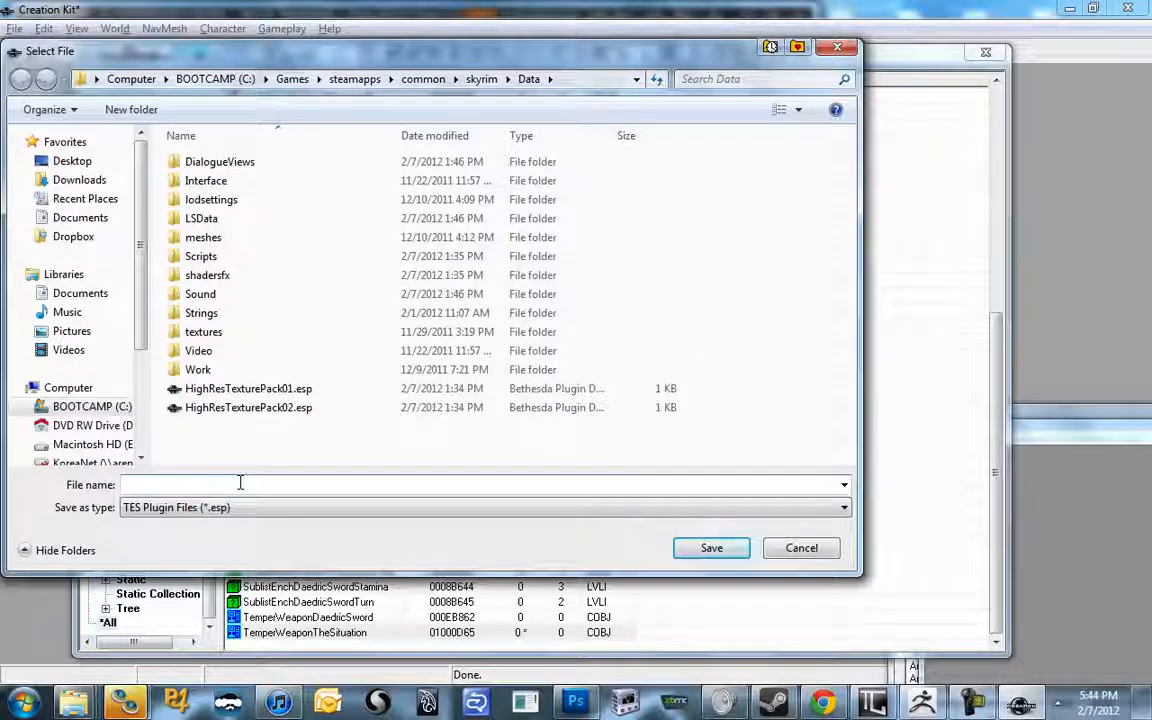
pyautogui.write('TheSituation')
pyautogui.press('Return')
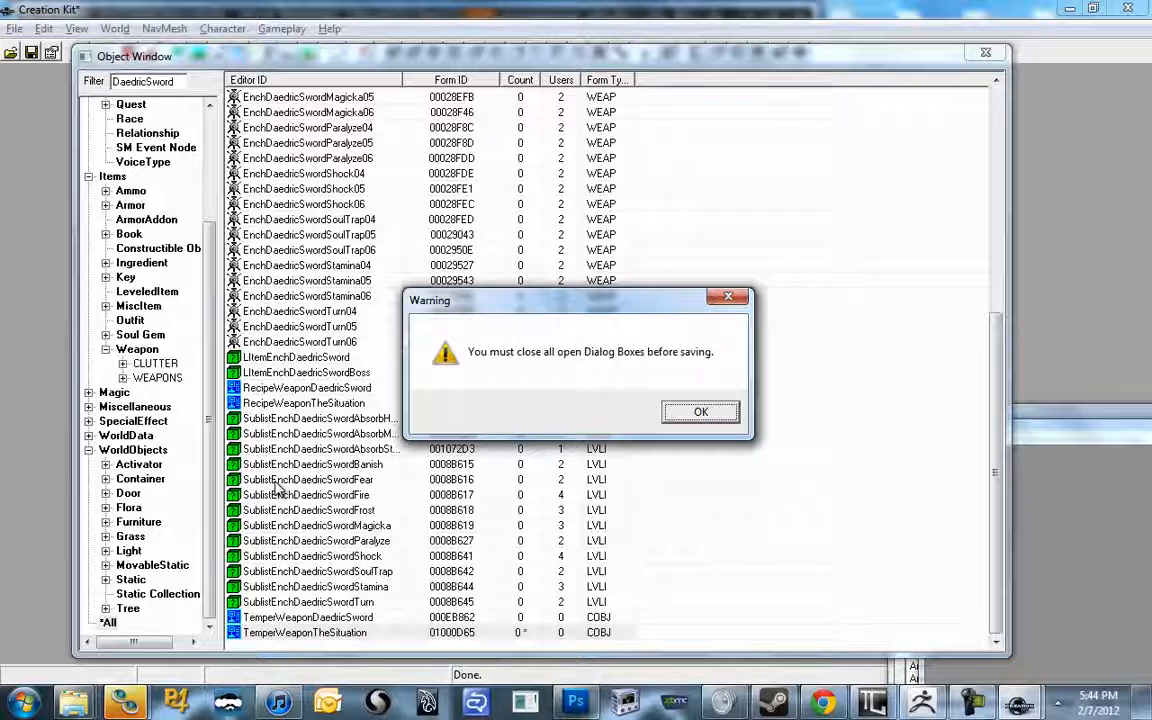
pyautogui.press('Return')
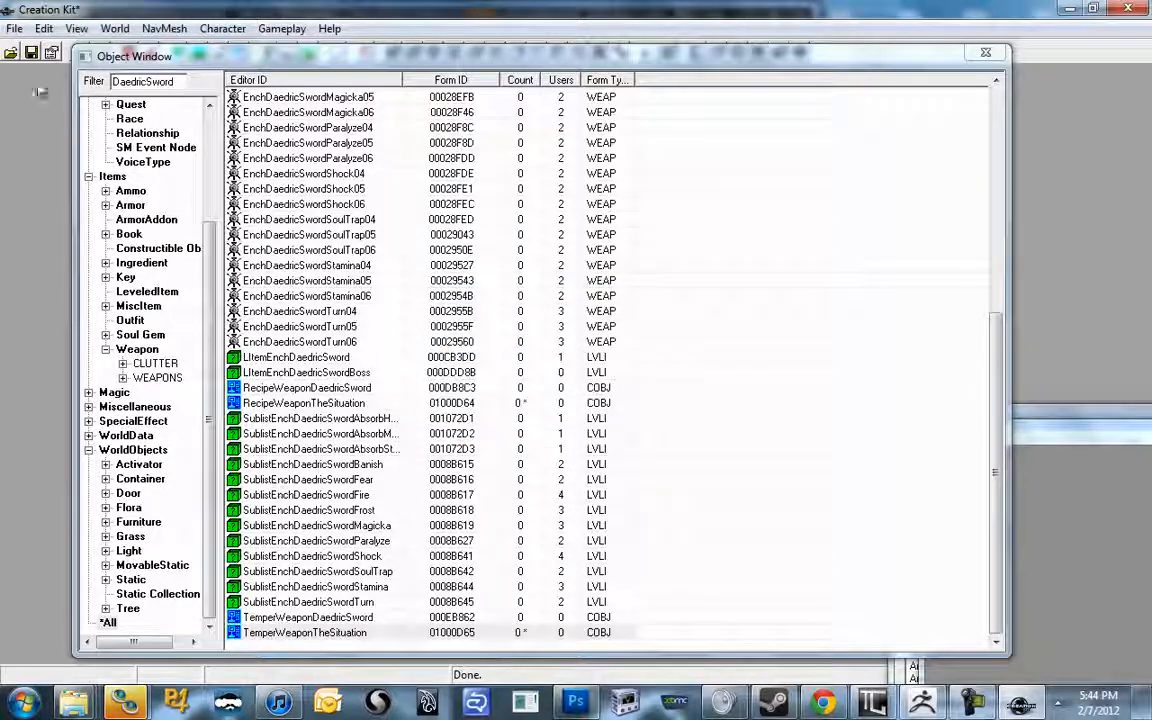
# Save the mod as a TES plugin file named TheSituation in the skyrim Data folder
pyautogui.click(14, 28)
pyautogui.click(38, 64)
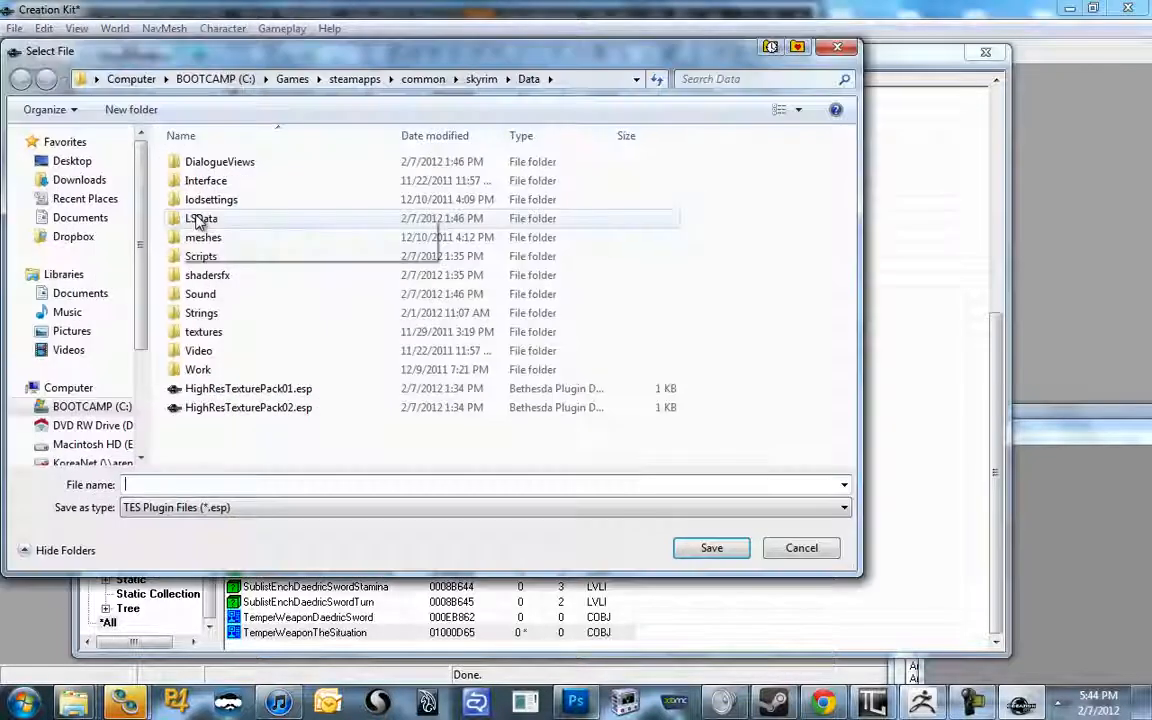
pyautogui.write('T')
pyautogui.press('BackSpace')
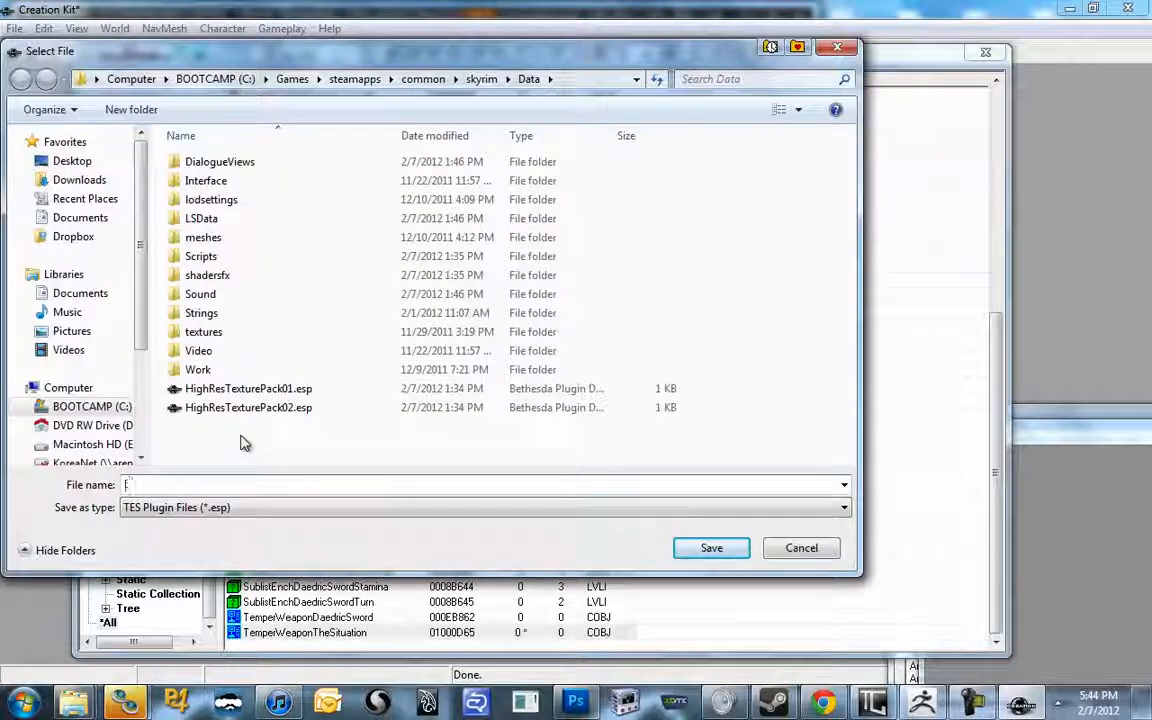
pyautogui.write('Sky')
pyautogui.press('BackSpace')
pyautogui.press('BackSpace')
pyautogui.press('BackSpace')
pyautogui.write('T')
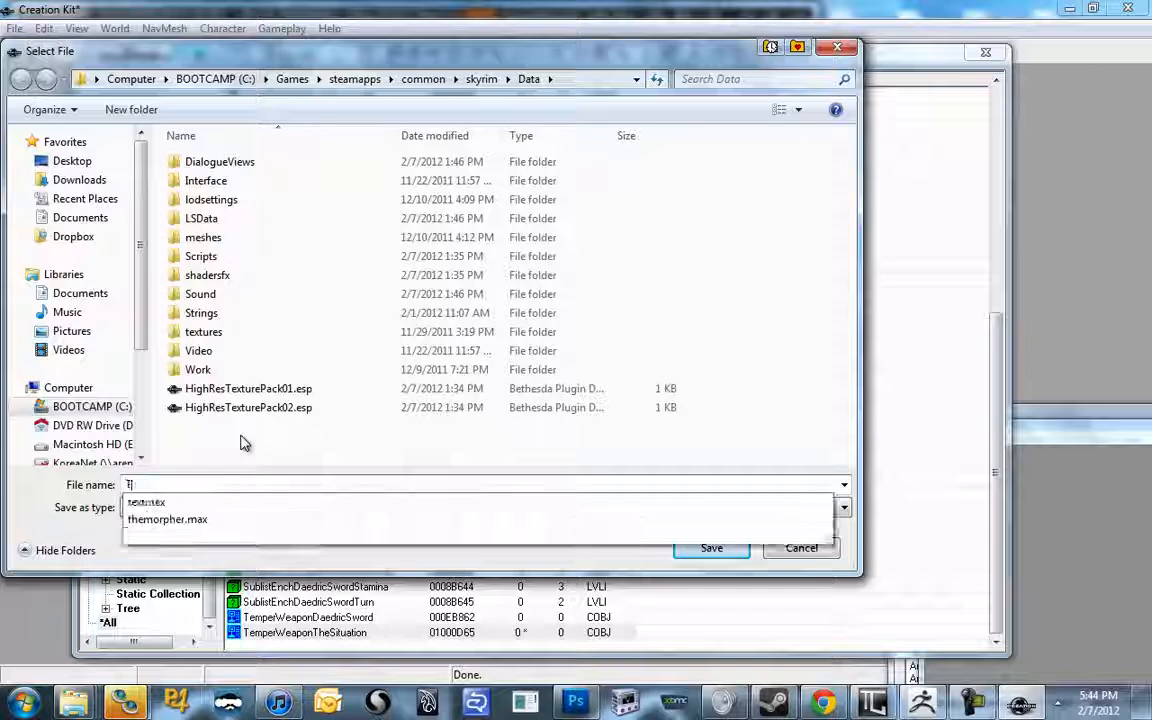
pyautogui.write('heSituation')
pyautogui.press('Return')
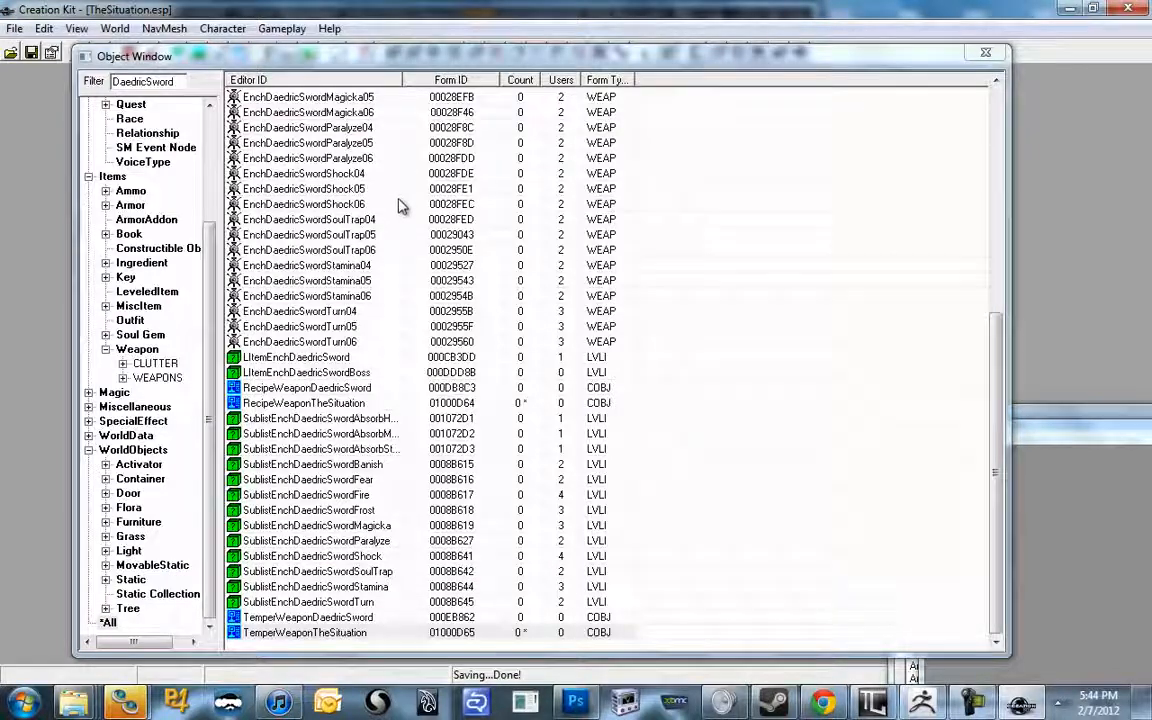
# Switch to the Steam library window
pyautogui.click(773, 703)
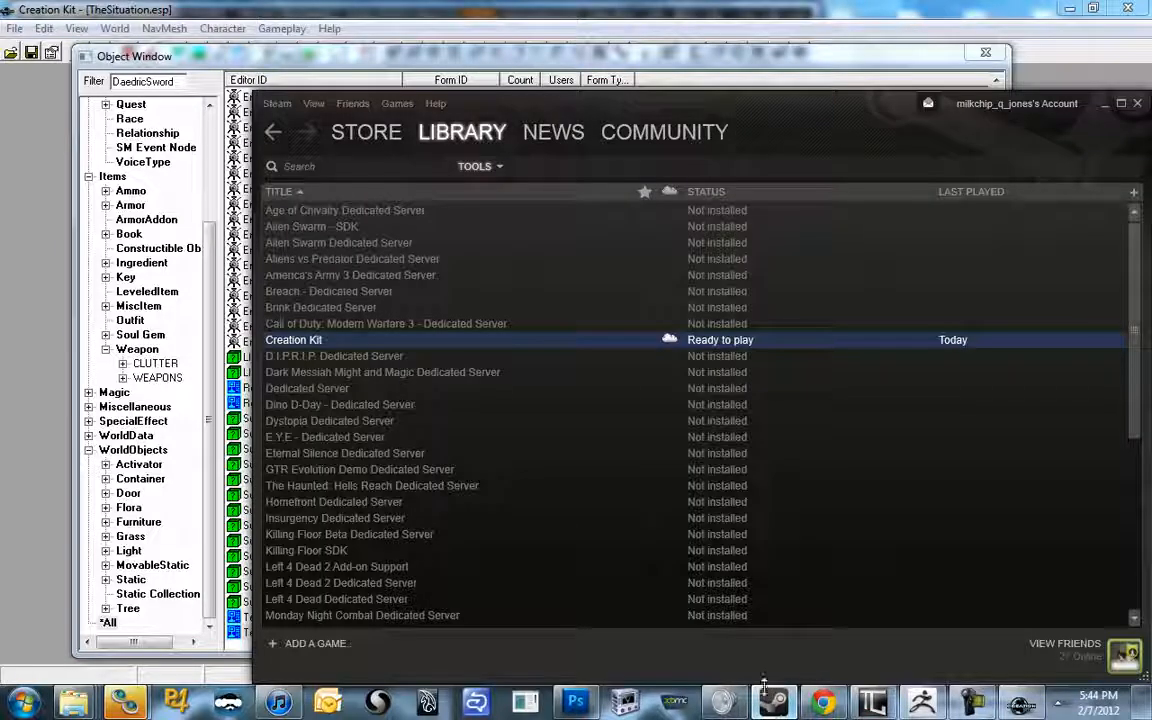
pyautogui.hotkey('alt', 'space')
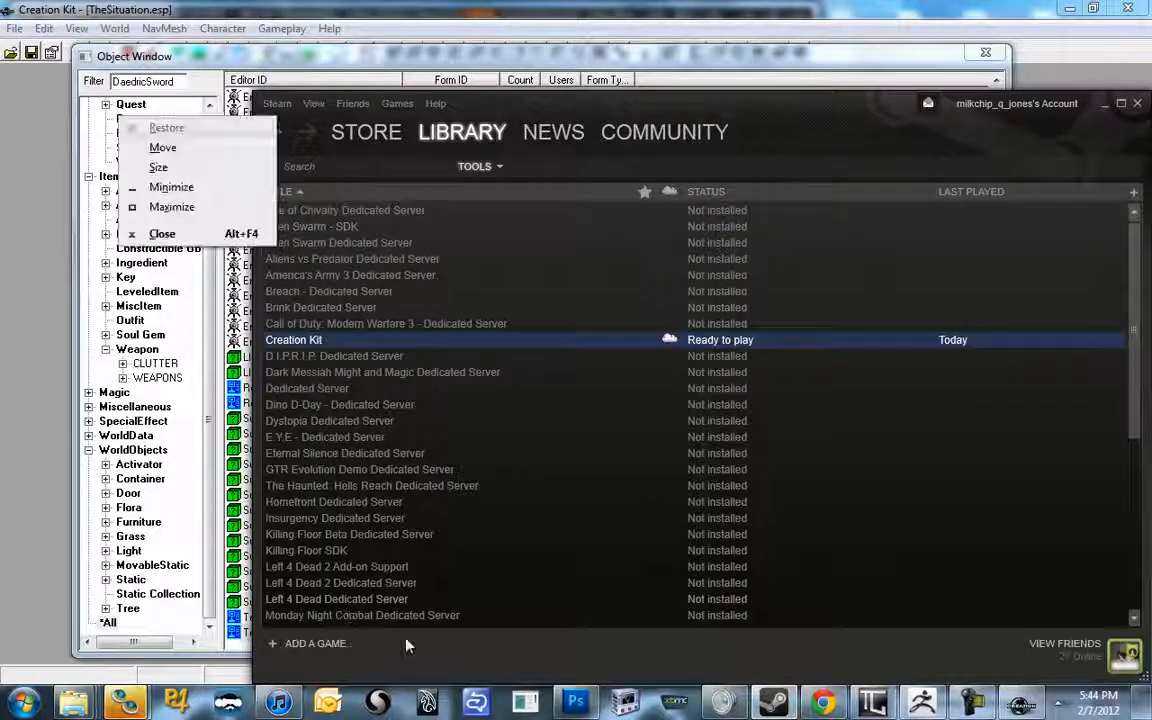
pyautogui.hotkey('alt', 'Tab')
pyautogui.hotkey('alt', 'Tab')
pyautogui.hotkey('alt', 'Tab')
pyautogui.hotkey('alt', 'Tab')
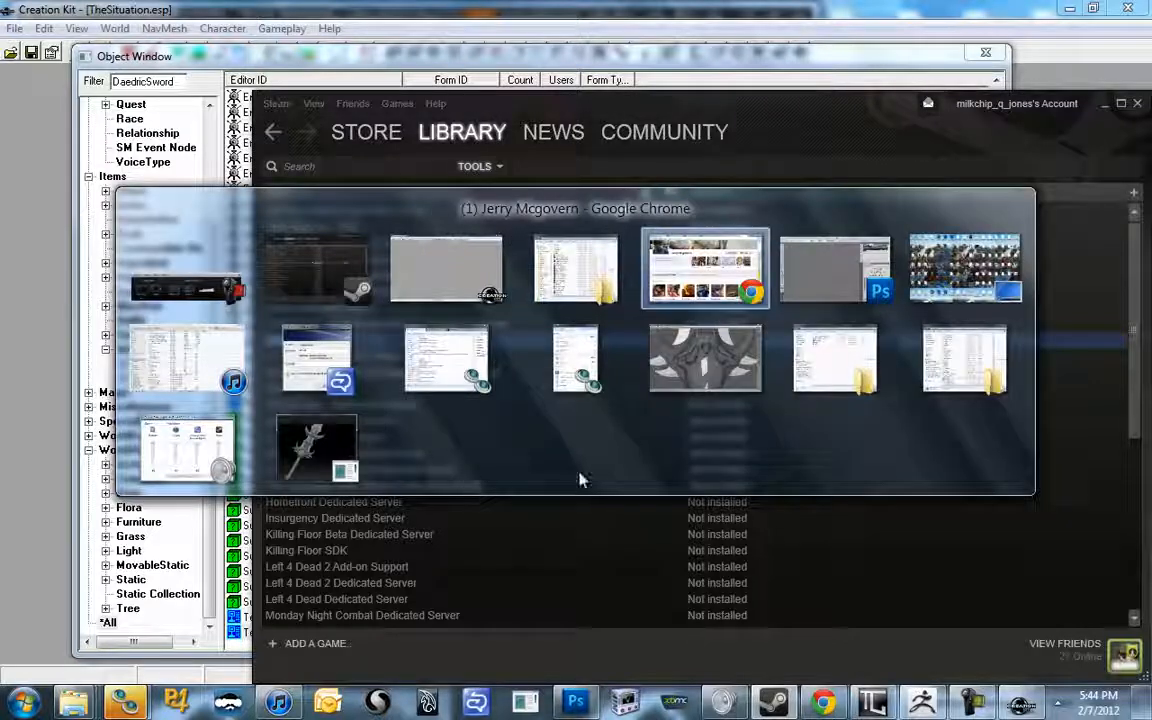
pyautogui.hotkey('alt', 'Tab')
pyautogui.hotkey('alt', 'shift', 'Tab')
pyautogui.hotkey('alt', 'shift', 'Tab')
pyautogui.hotkey('alt', 'shift', 'Tab')
pyautogui.hotkey('alt', 'shift', 'Tab')
pyautogui.hotkey('alt', 'shift', 'Tab')
pyautogui.hotkey('alt', 'shift', 'Tab')
pyautogui.hotkey('alt', 'shift', 'Tab')
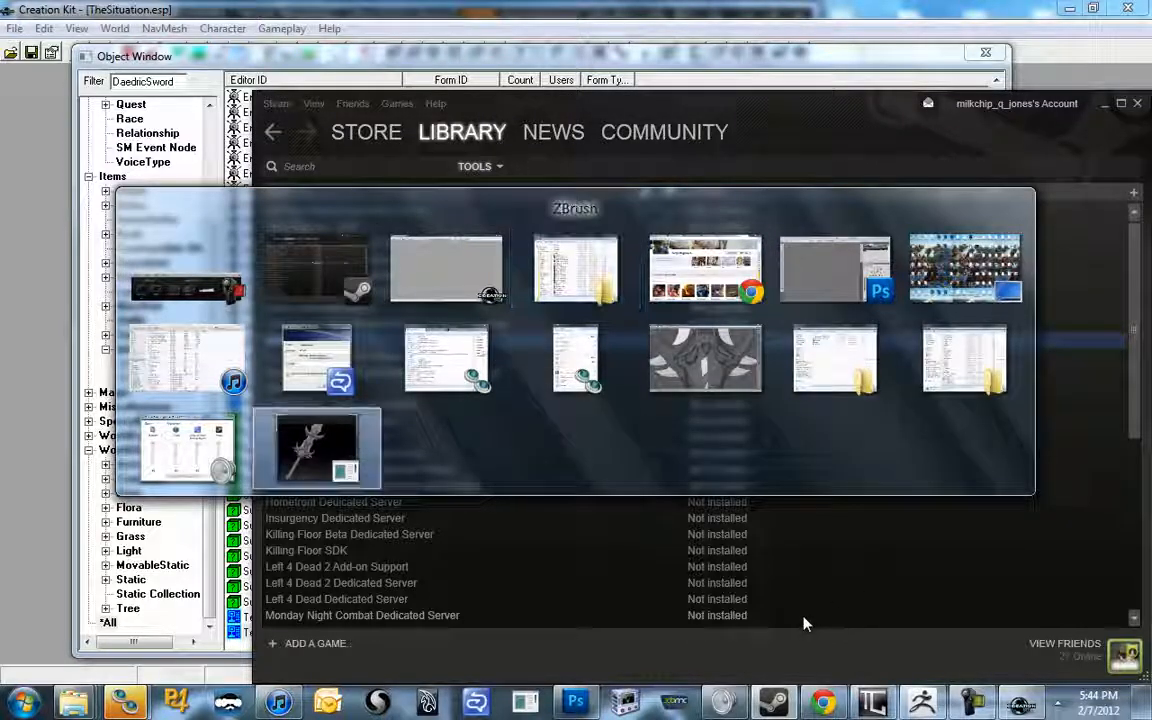
pyautogui.hotkey('alt', 'Tab')
pyautogui.hotkey('alt', 'Tab')
pyautogui.hotkey('alt', 'Tab')
pyautogui.hotkey('alt', 'Tab')
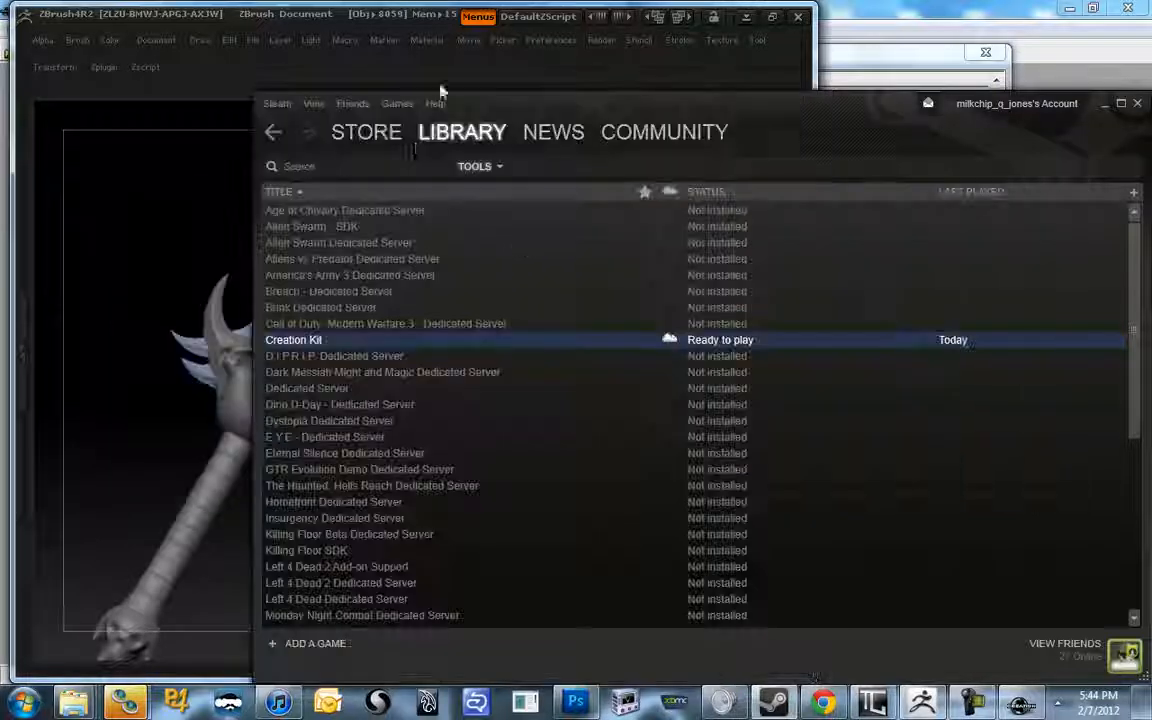
# Show all games in the Steam library and open the Skyrim launcher
pyautogui.click(474, 166)
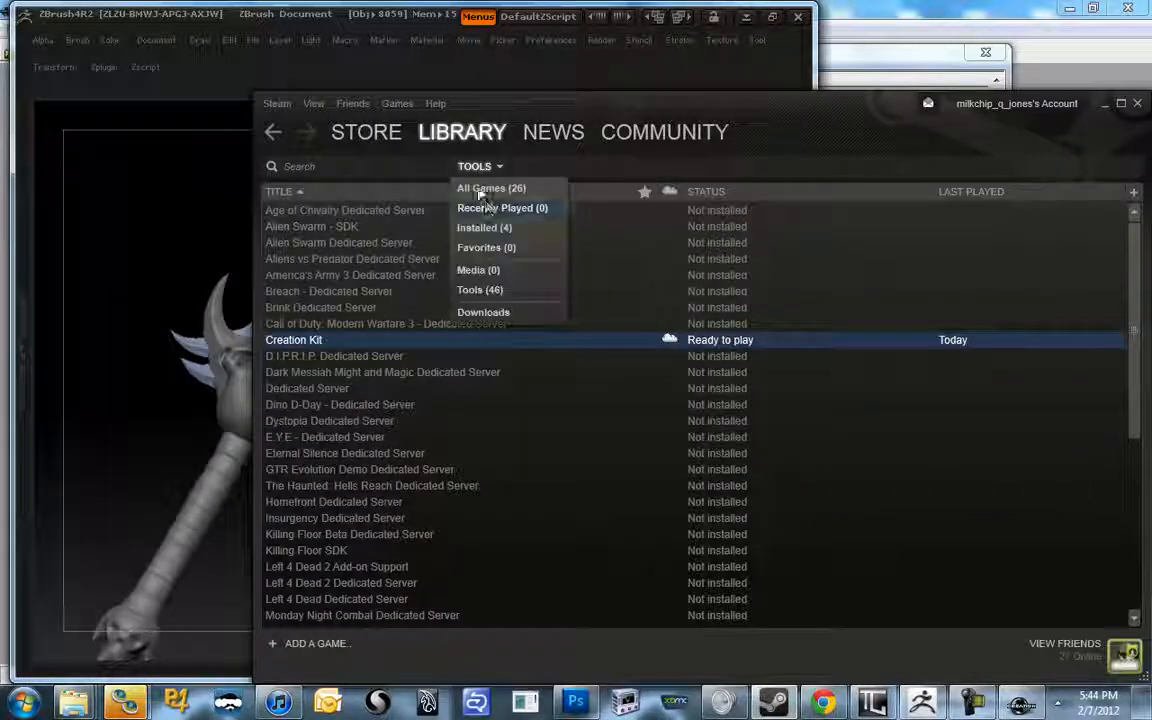
pyautogui.click(480, 187)
pyautogui.doubleClick(334, 356)
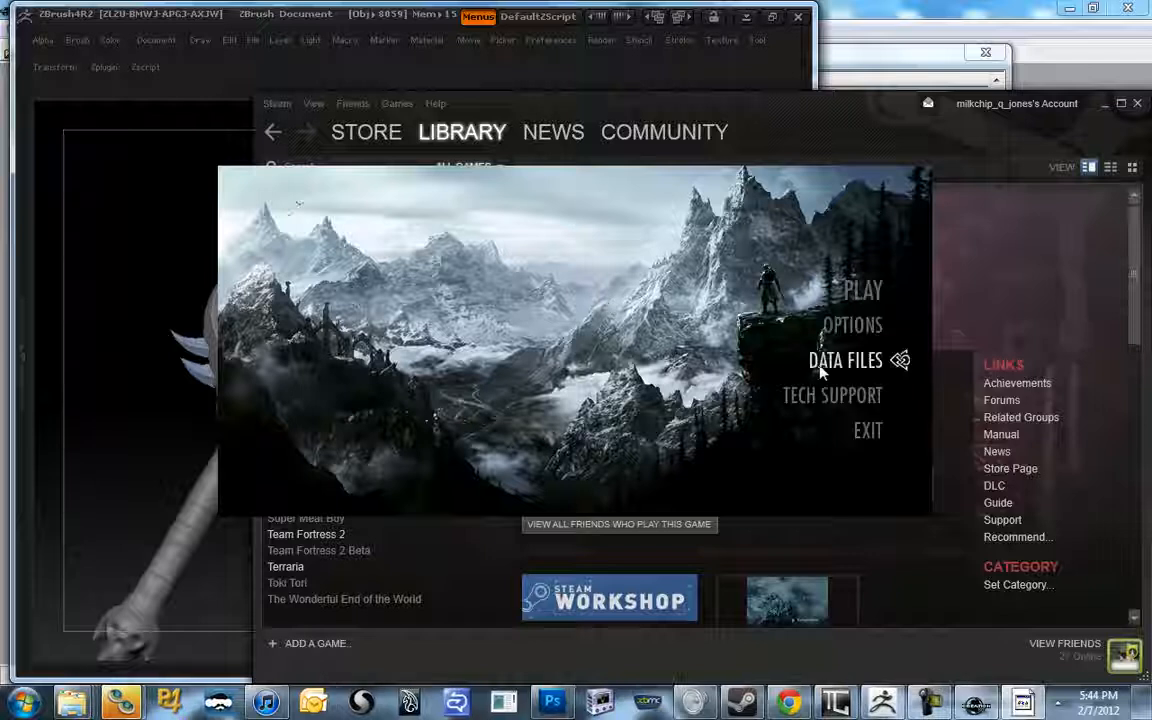
# Enable TheSituation.esp for loading in the Skyrim data files
pyautogui.click(840, 362)
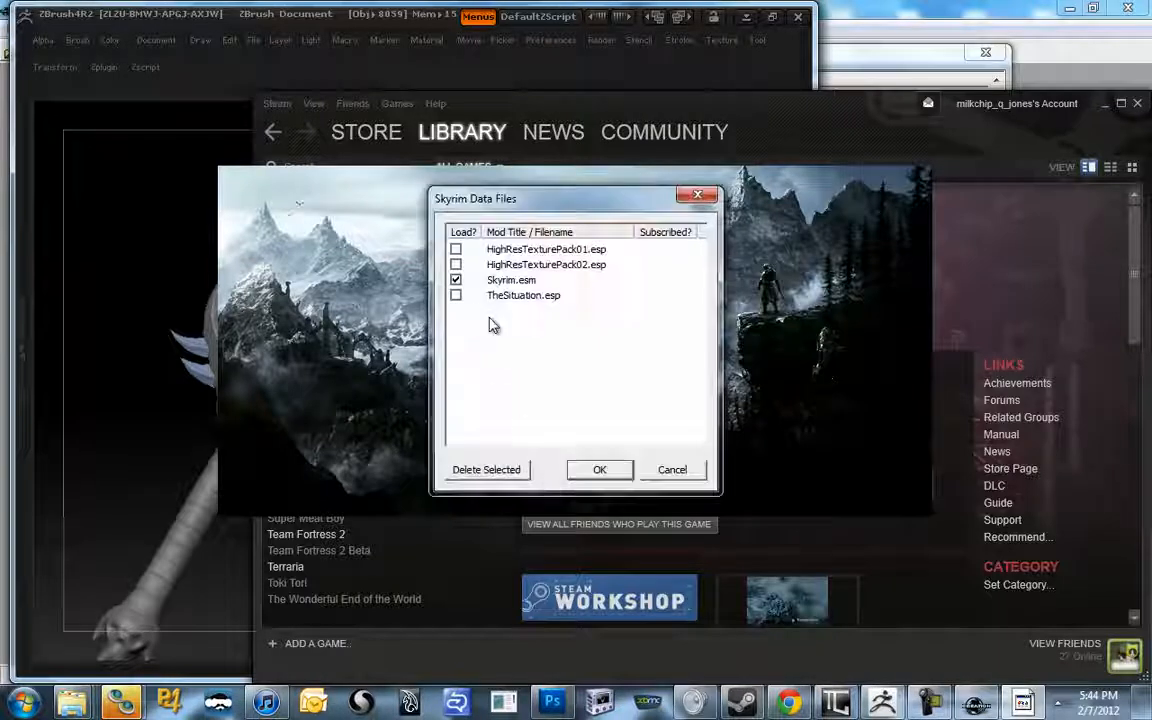
pyautogui.click(455, 297)
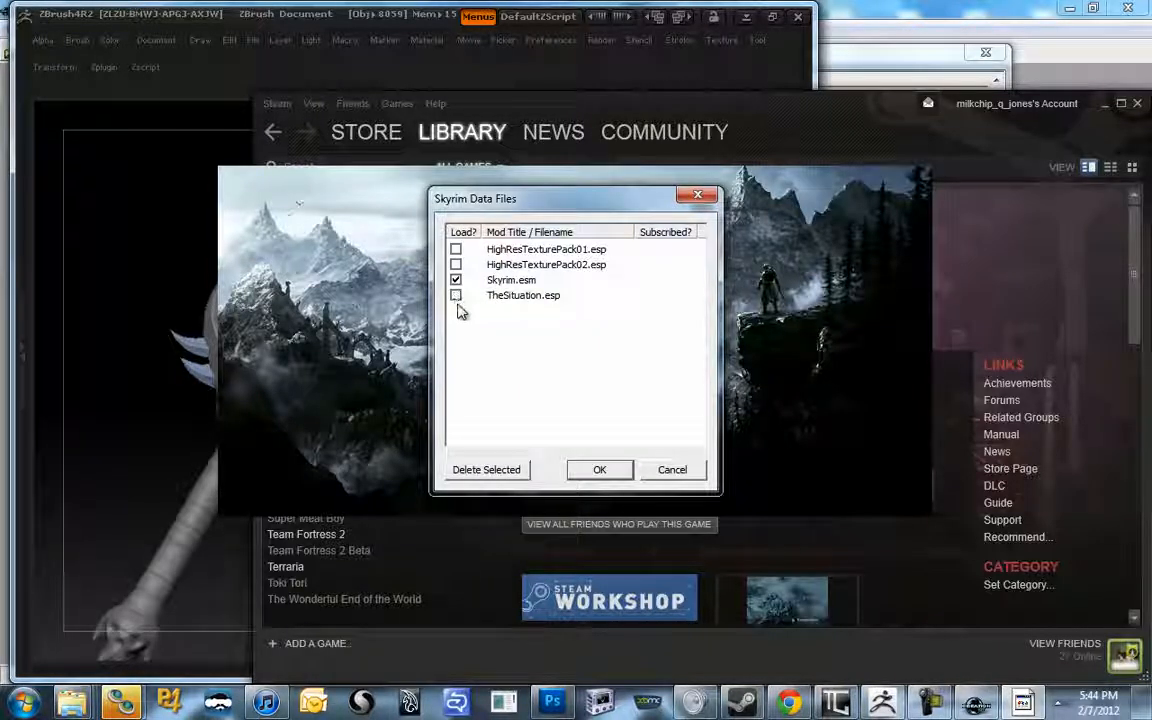
pyautogui.click(455, 297)
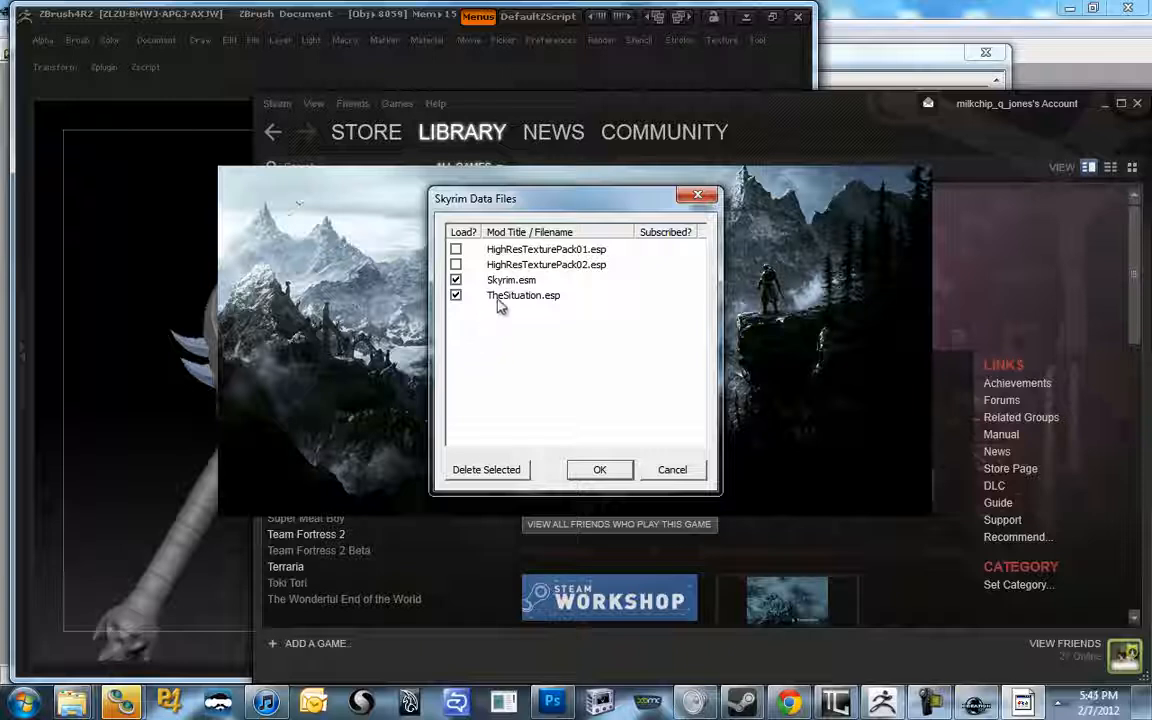
pyautogui.click(597, 470)
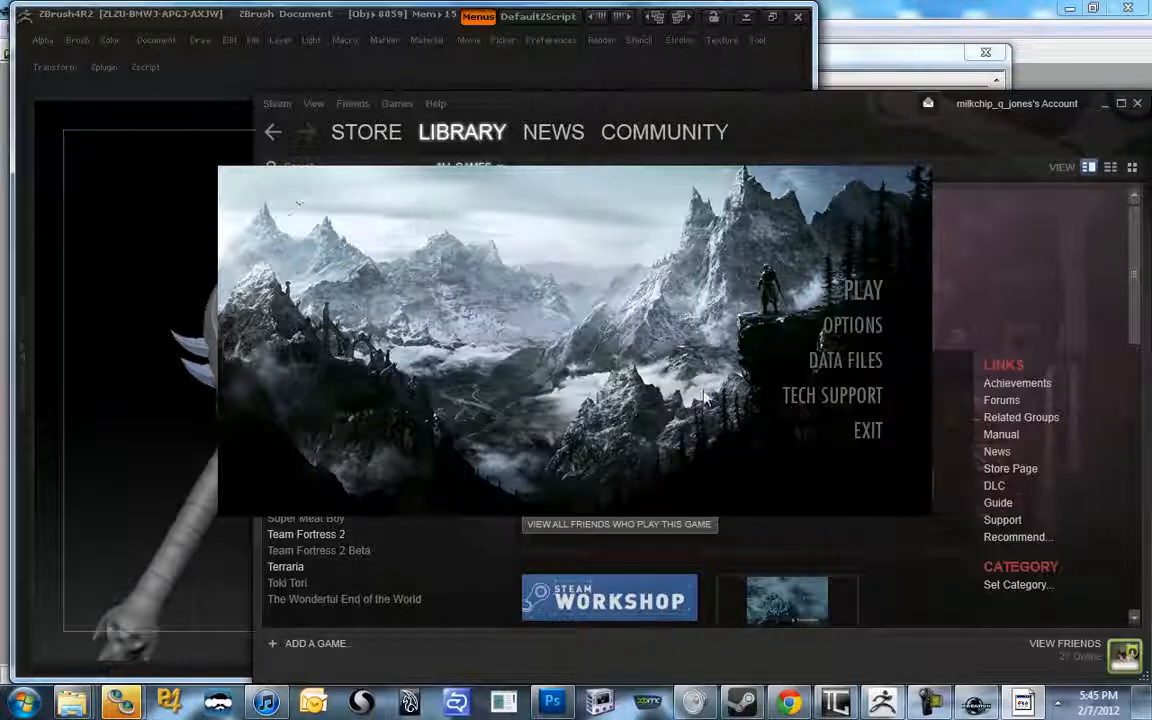
# Start Skyrim and walk the character up to the Blacksmith Forge
pyautogui.click(848, 289)
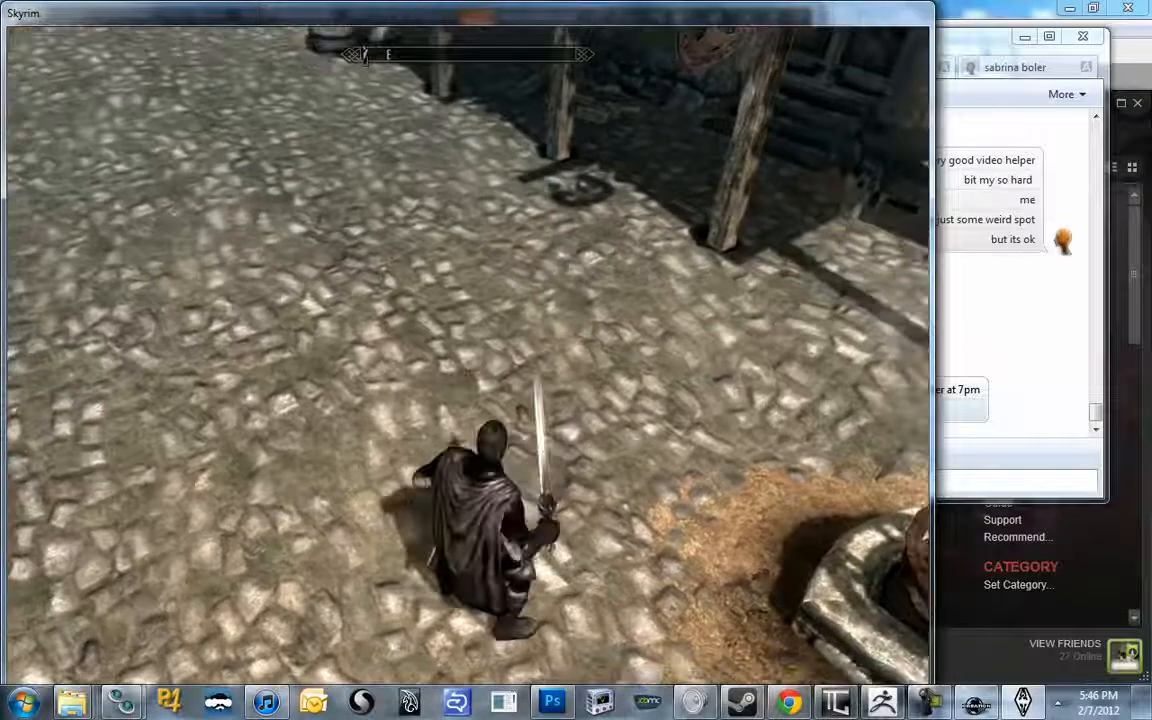
pyautogui.press('w')
pyautogui.press('w')
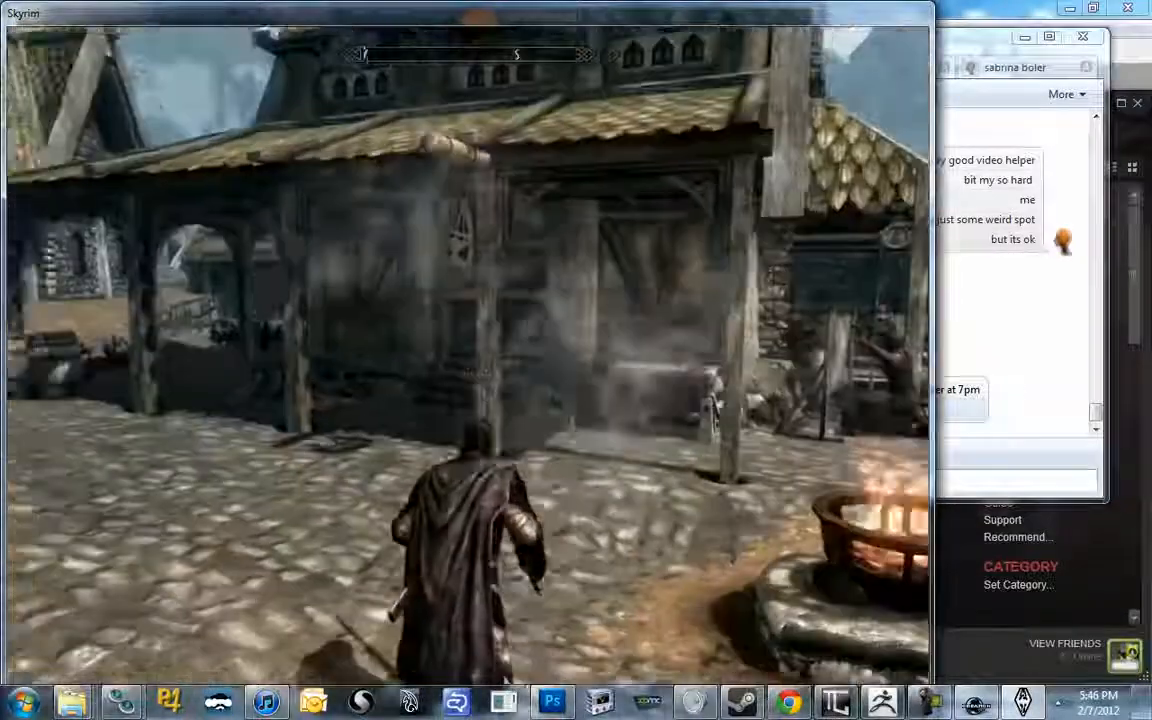
pyautogui.press('w')
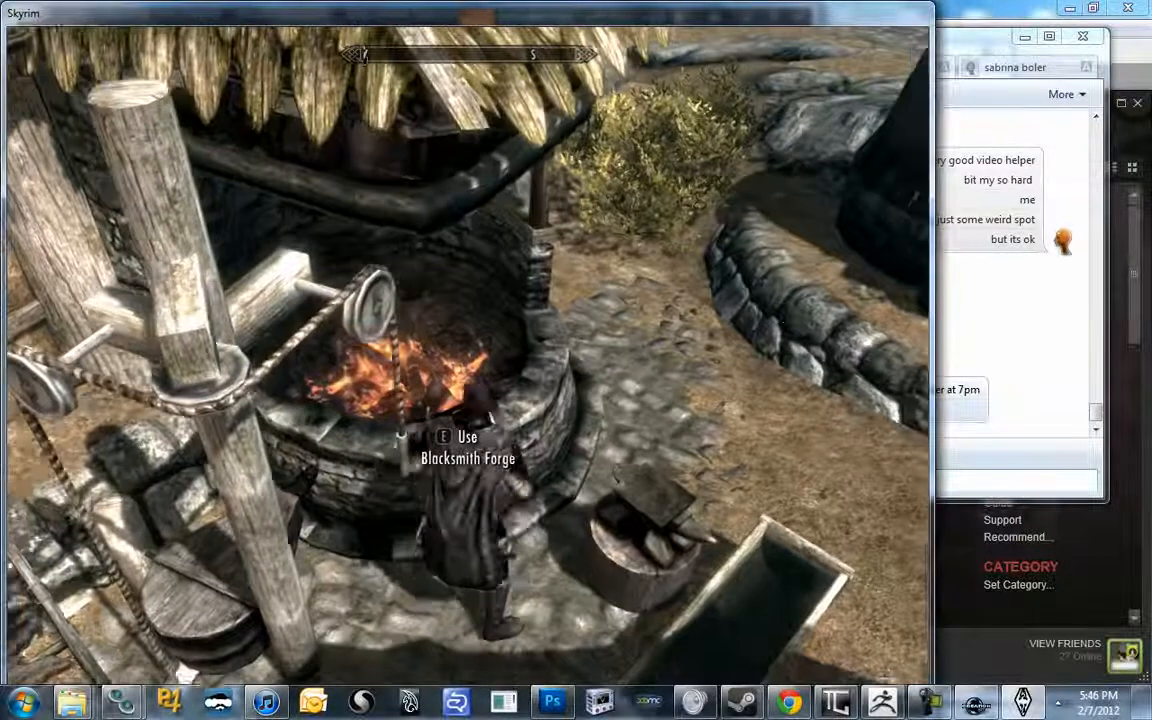
# Craft The Situation from the Iron category at the Blacksmith Forge and leave the forge
pyautogui.press('w')
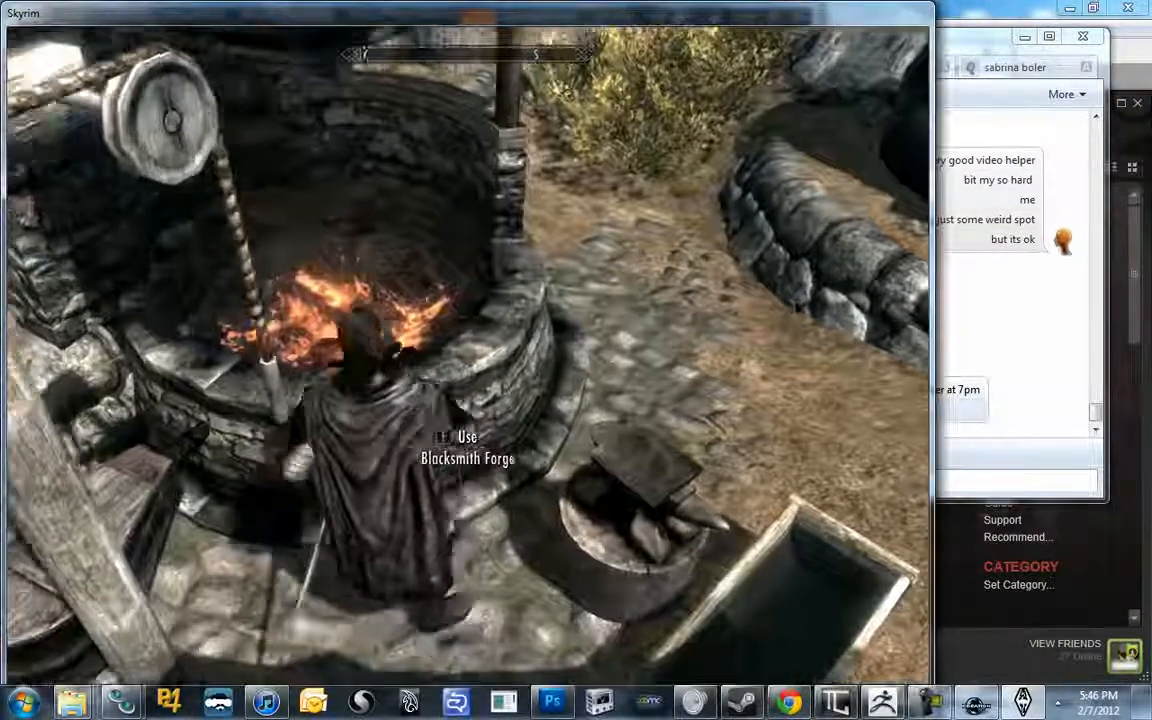
pyautogui.press('e')
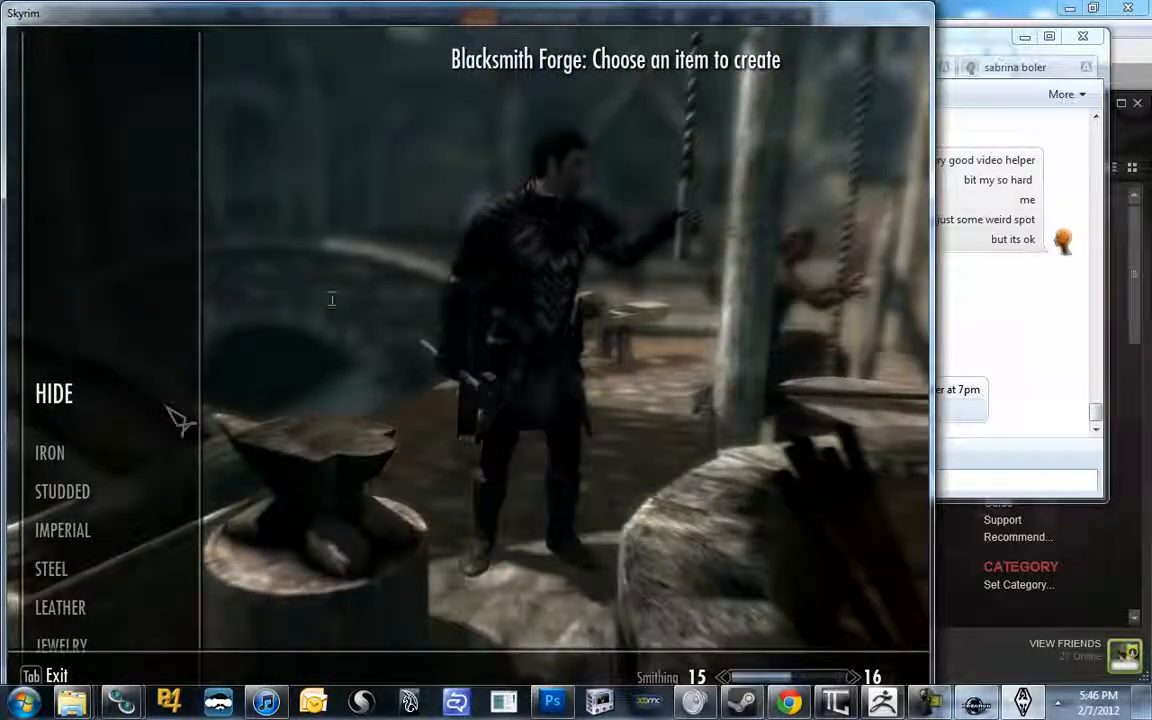
pyautogui.click(72, 455)
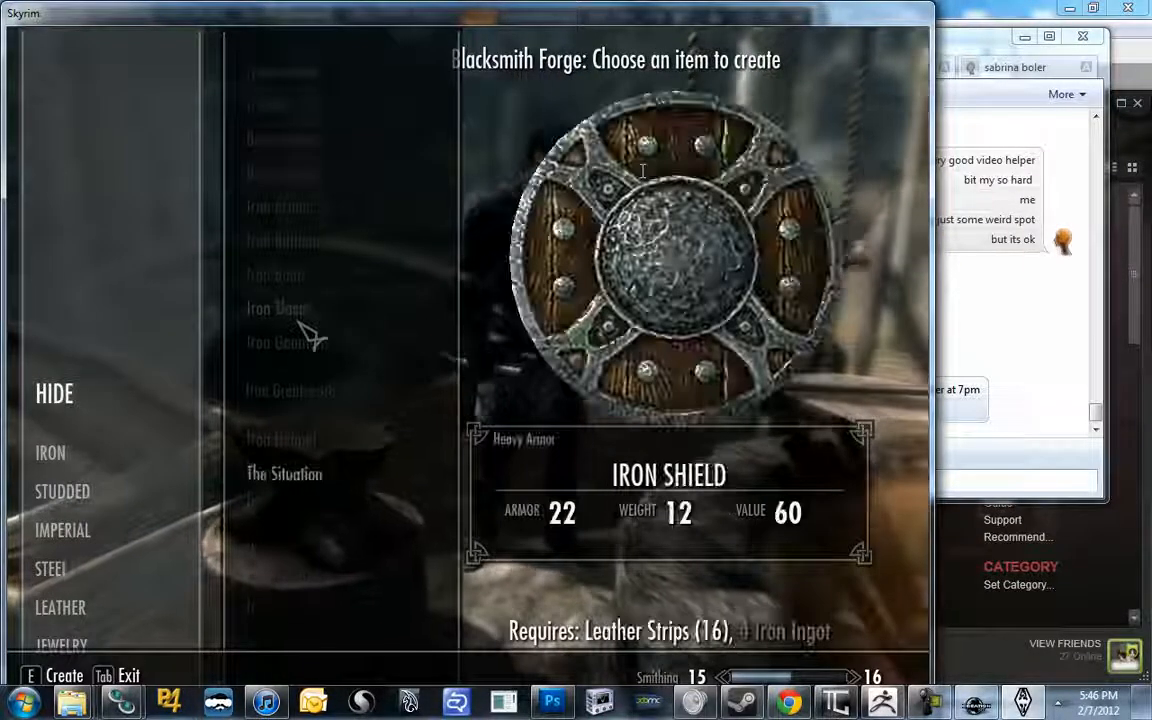
pyautogui.scroll(-1, 310, 335)
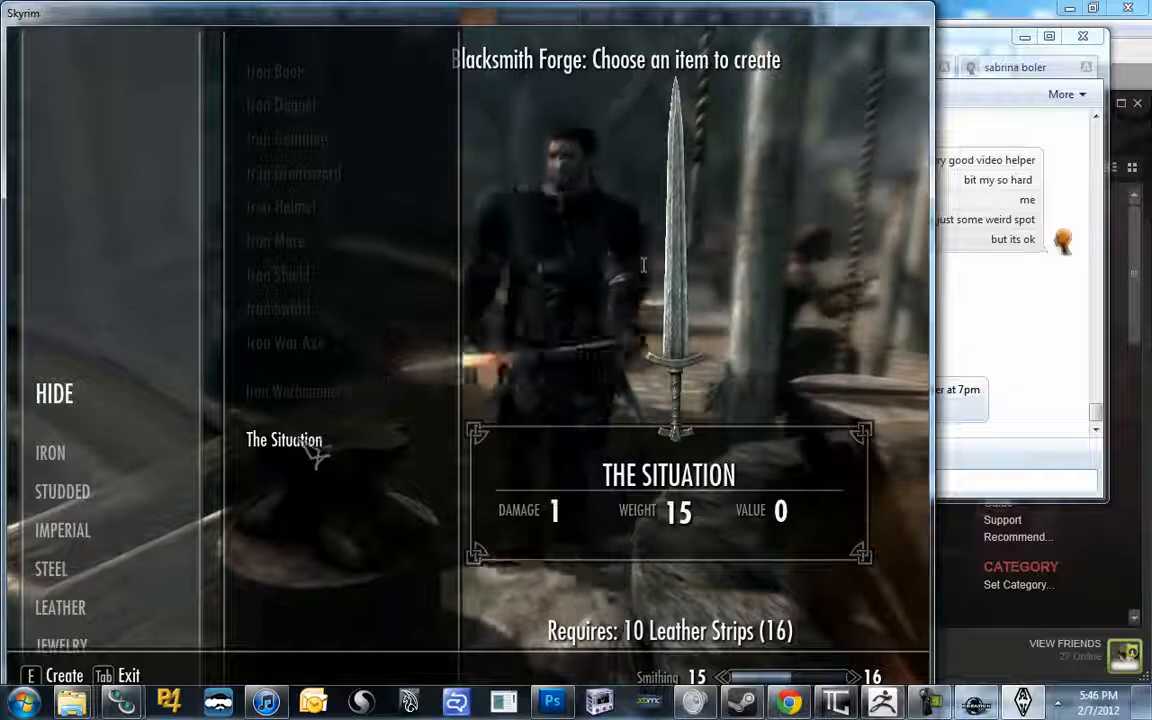
pyautogui.click(310, 447)
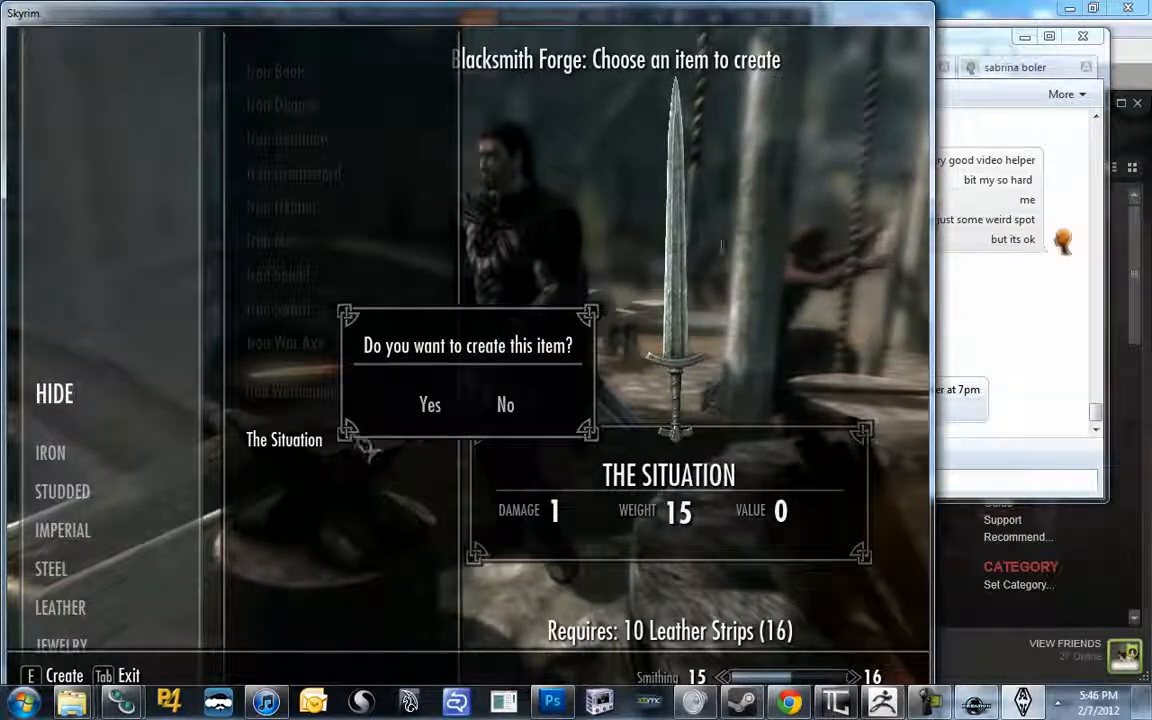
pyautogui.click(434, 408)
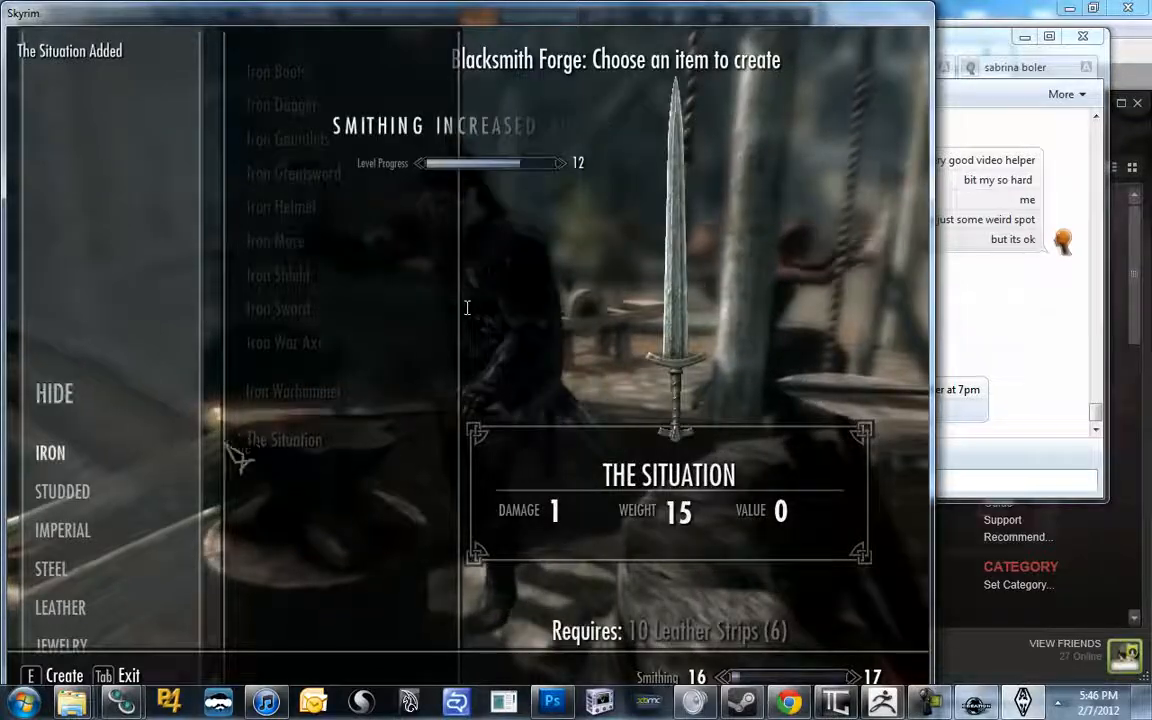
pyautogui.press('Tab')
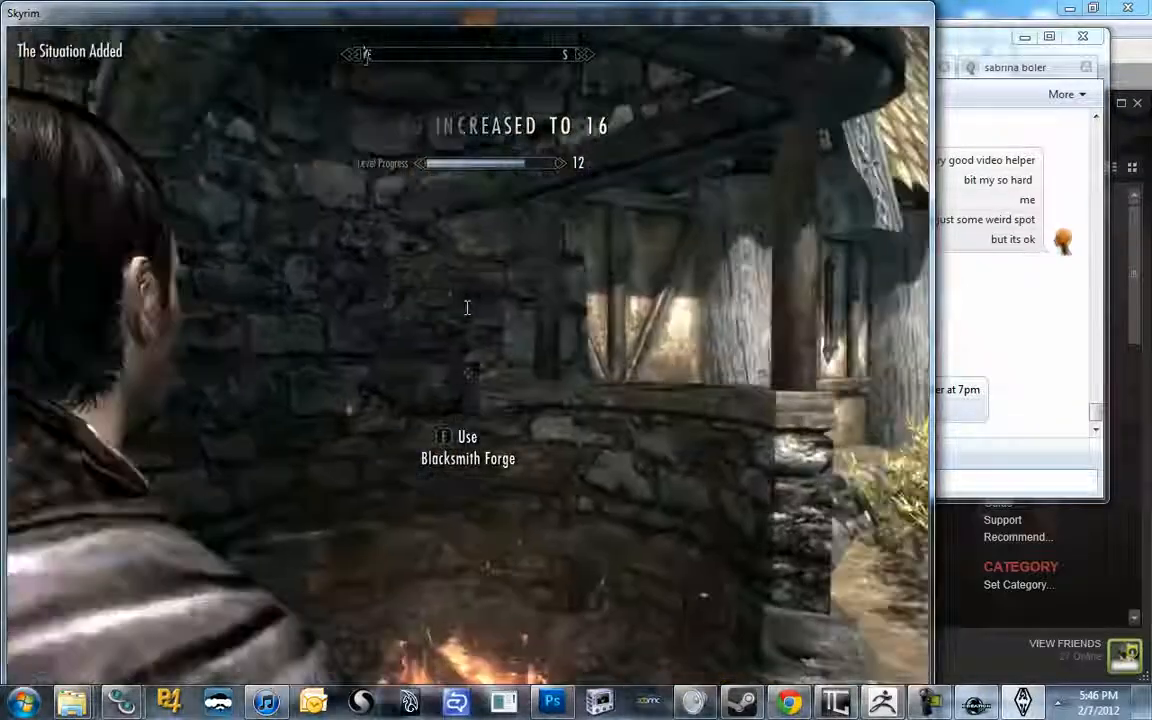
# Walk to the Grindstone, improve The Situation to Fine, try to improve it again, and leave the Grindstone
pyautogui.press('w')
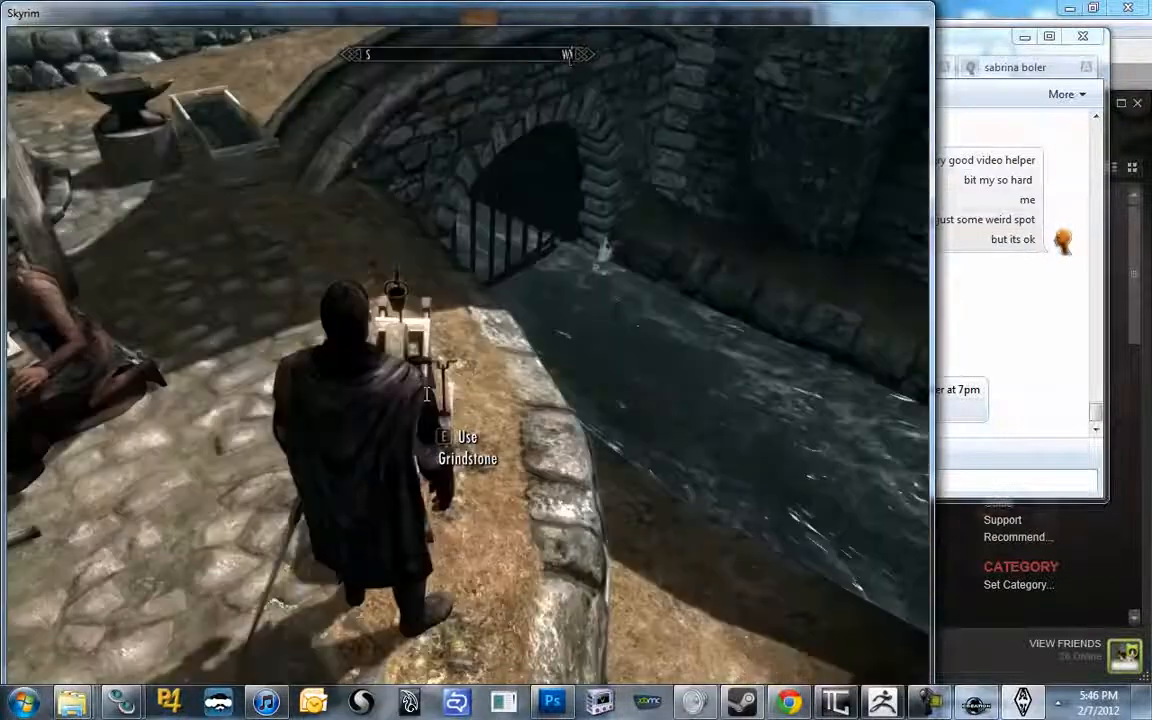
pyautogui.press('e')
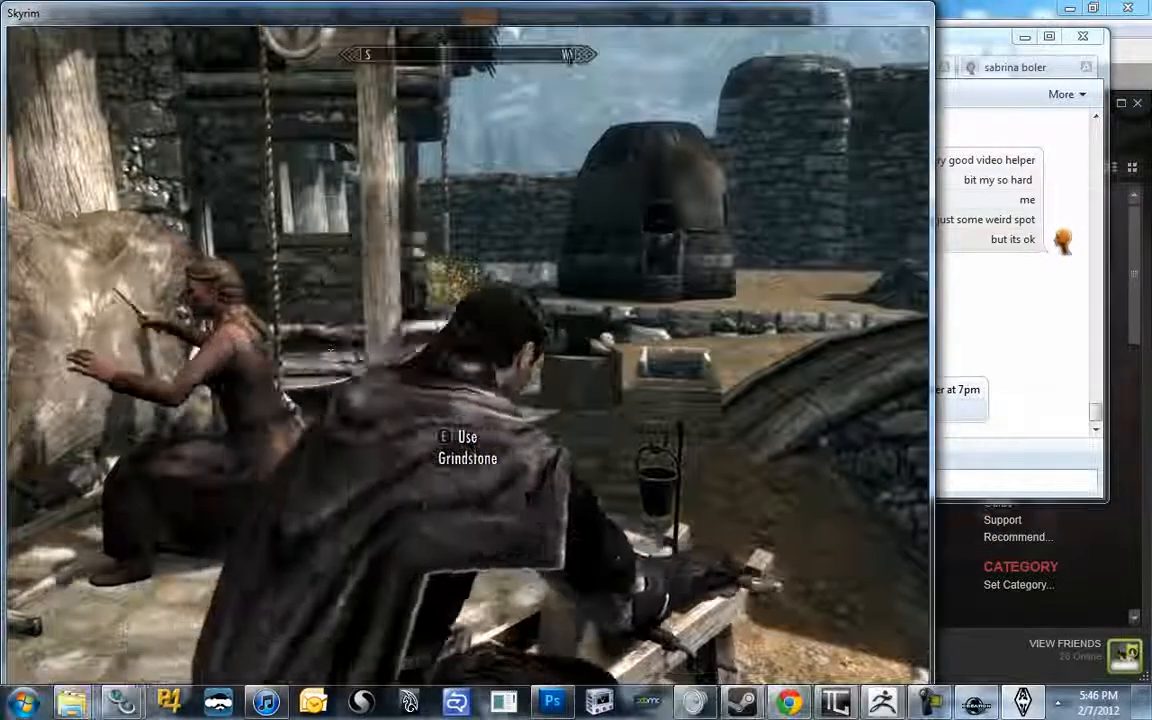
pyautogui.press('e')
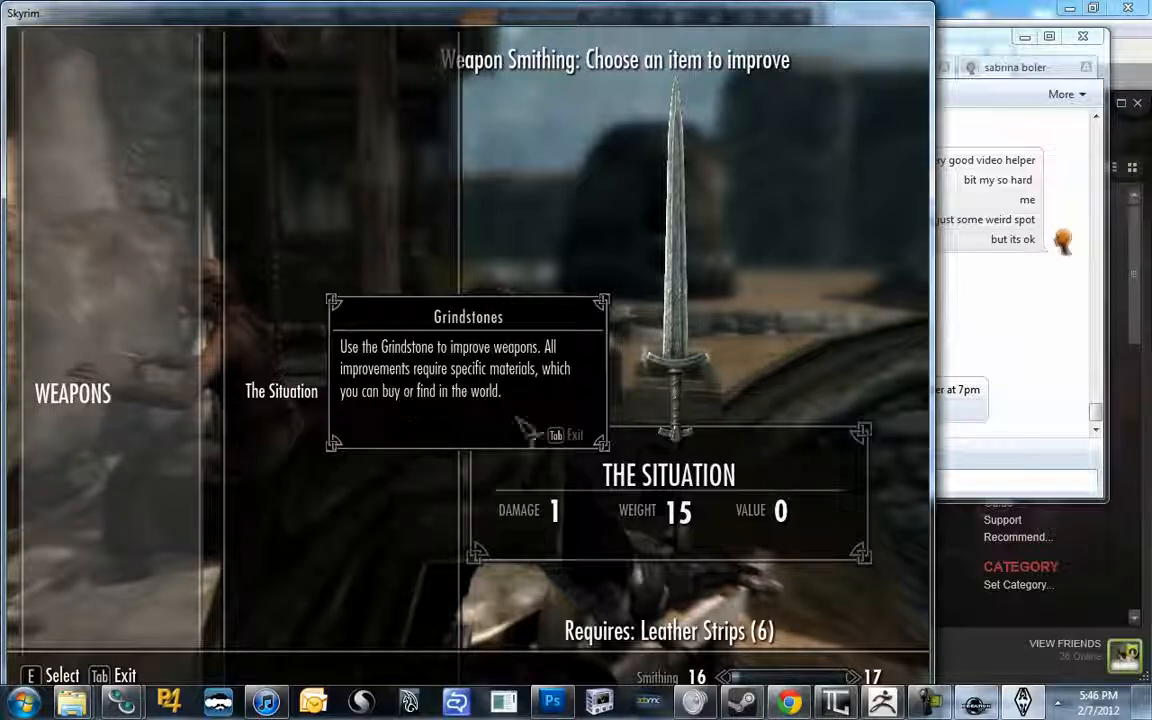
pyautogui.press('Tab')
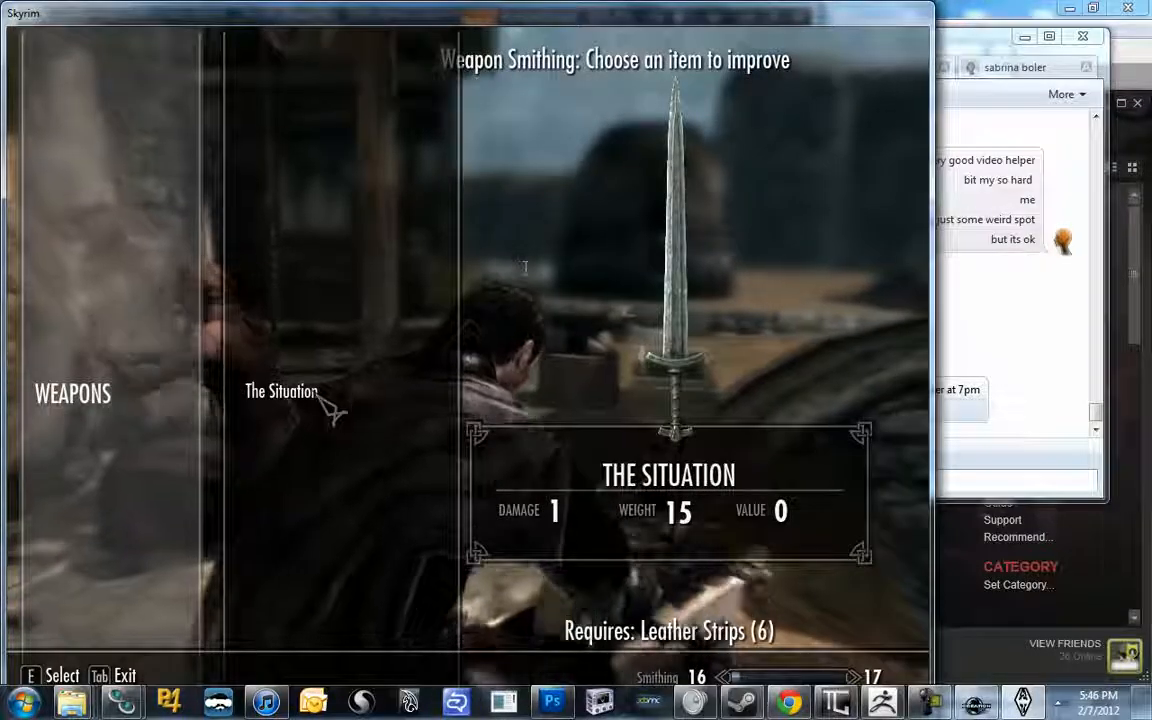
pyautogui.click(326, 397)
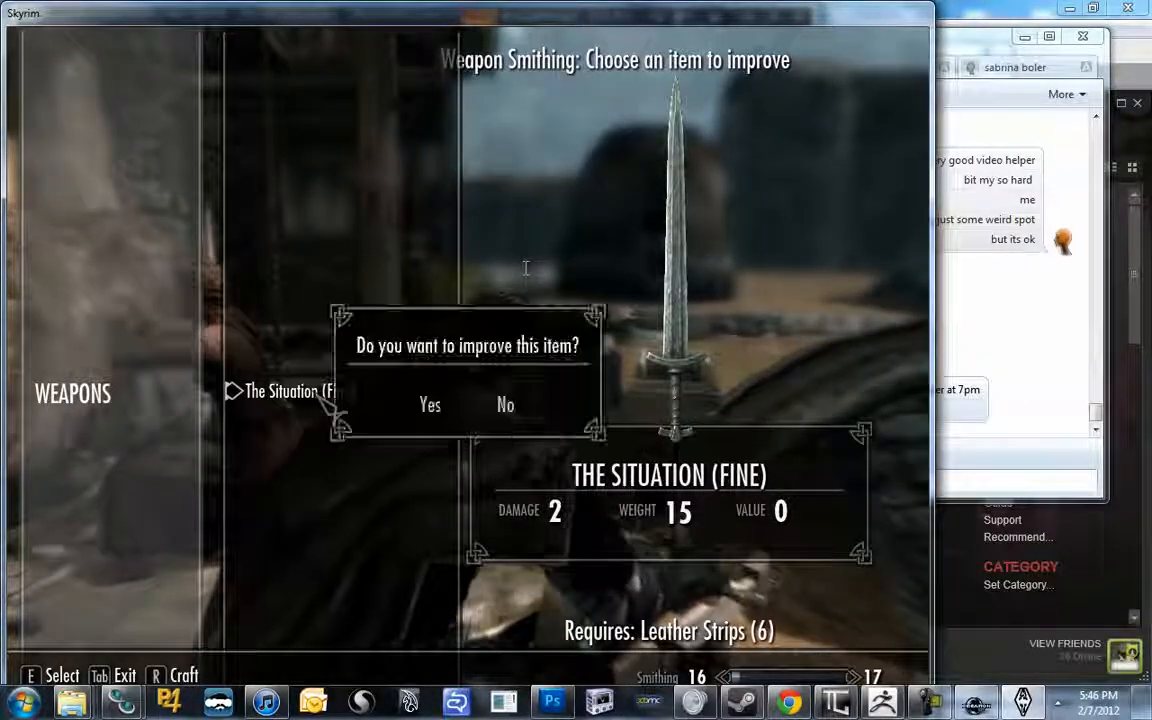
pyautogui.click(425, 405)
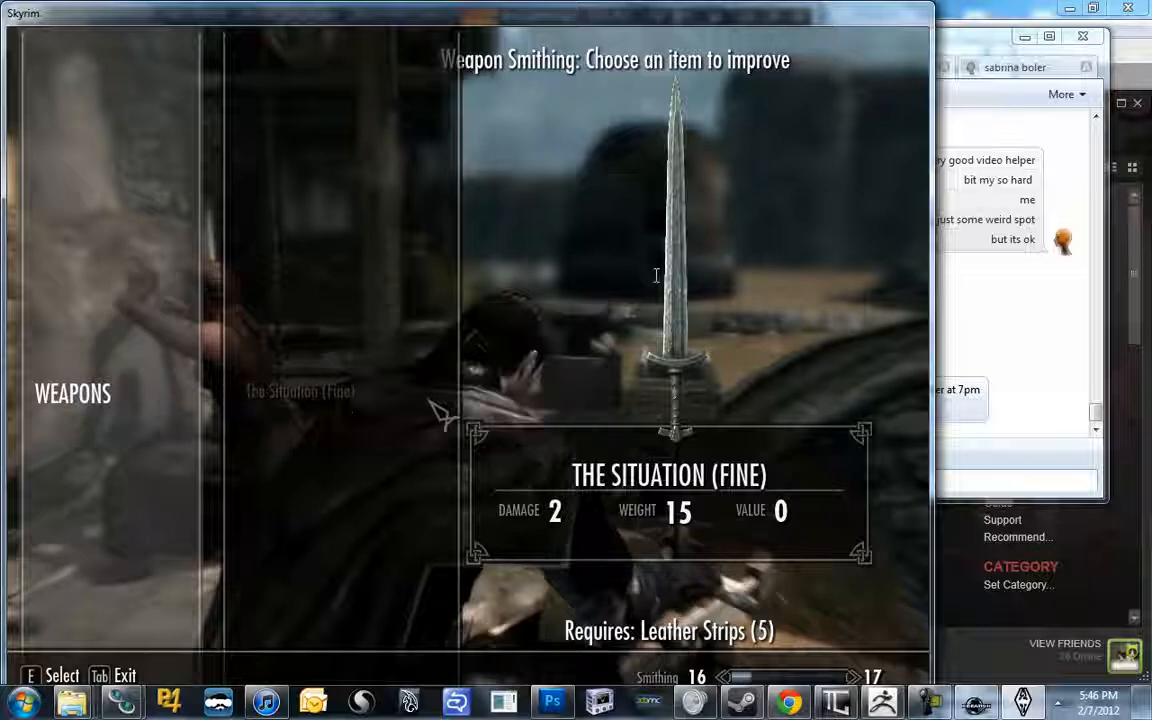
pyautogui.click(365, 397)
pyautogui.press('Tab')
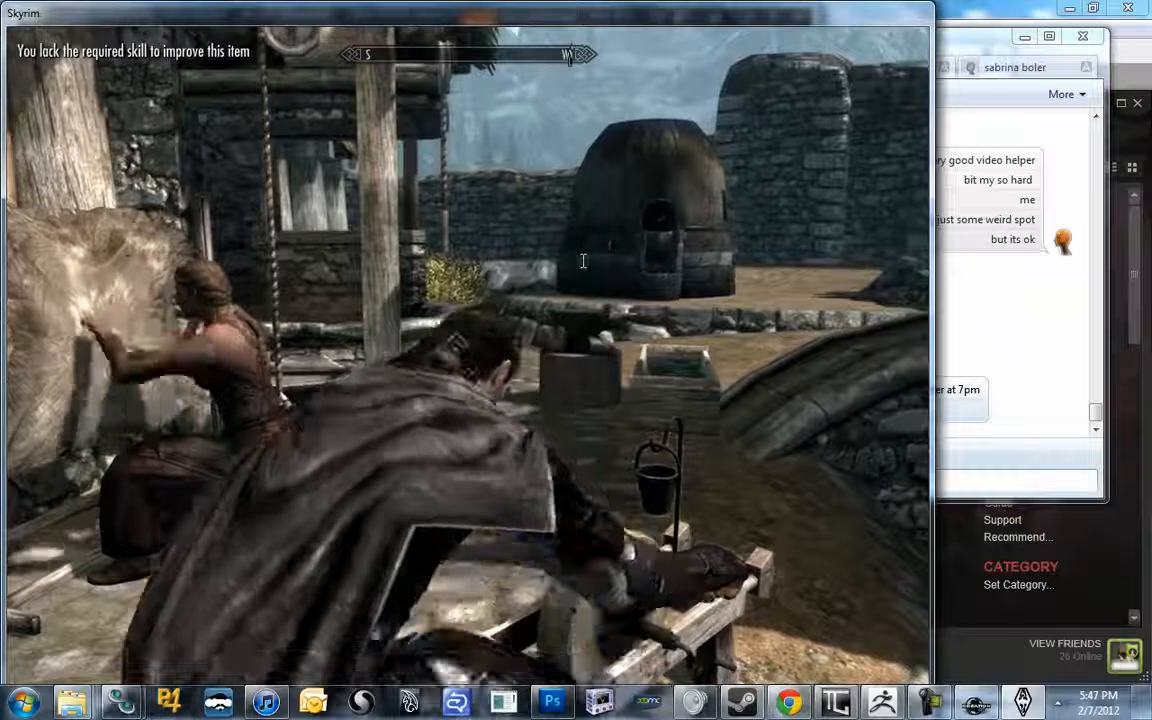
# Equip The Situation (Fine) from the weapons in the inventory and return to the game world
pyautogui.press('q')
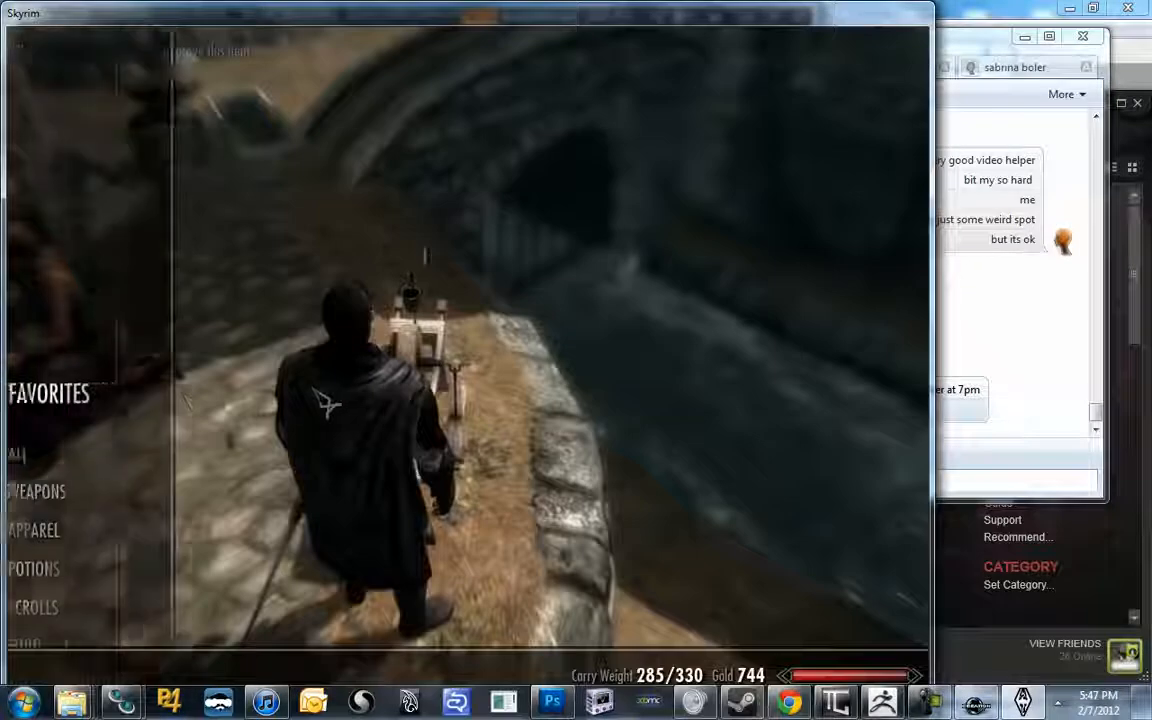
pyautogui.click(98, 495)
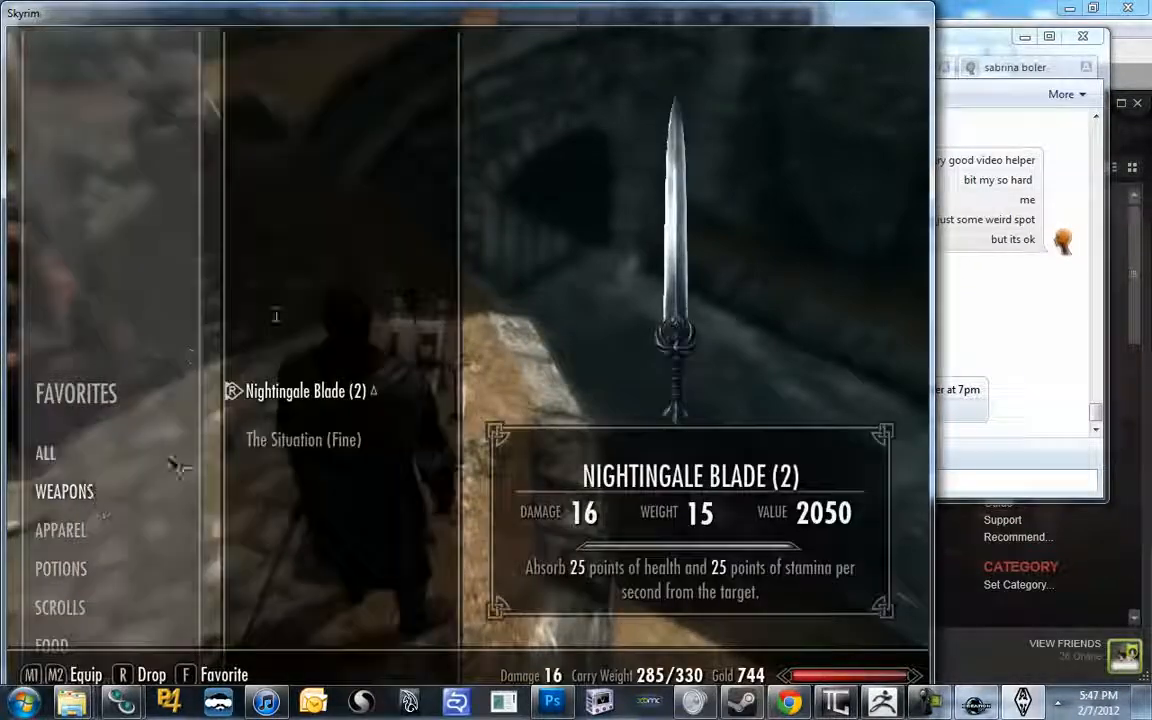
pyautogui.press('Tab')
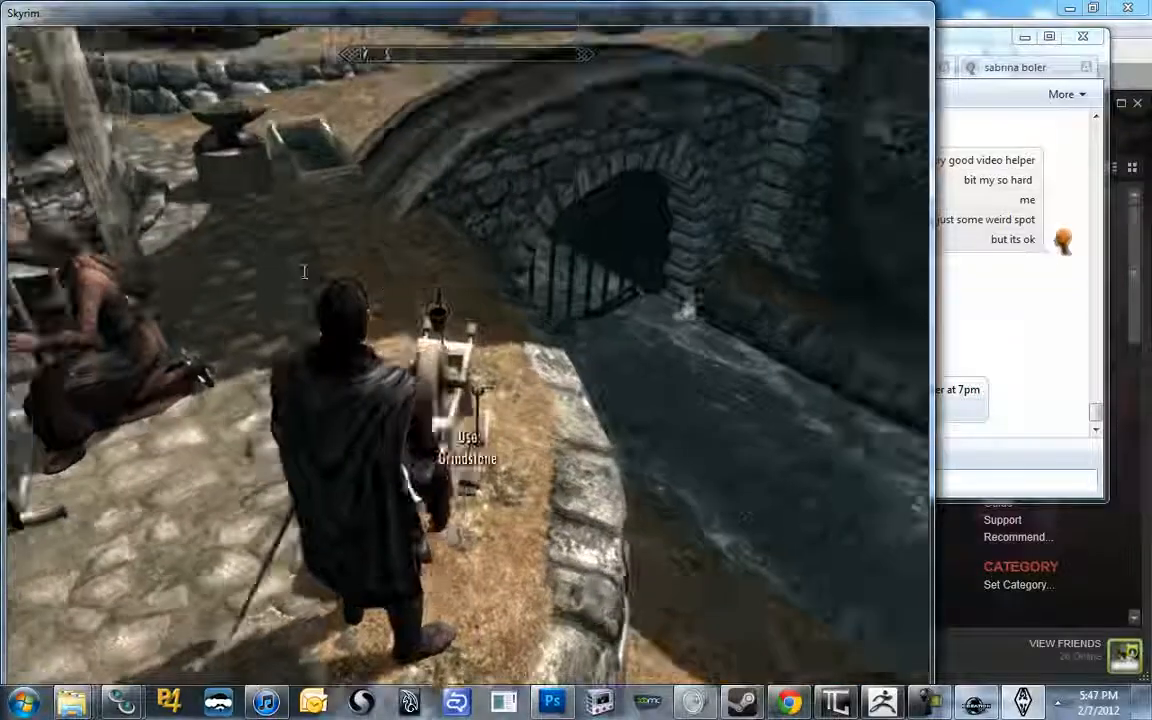
# Crouch the character and sneak away from the Grindstone onto the cobbled town street
pyautogui.press('w')
pyautogui.press('ctrl')
pyautogui.press('w')
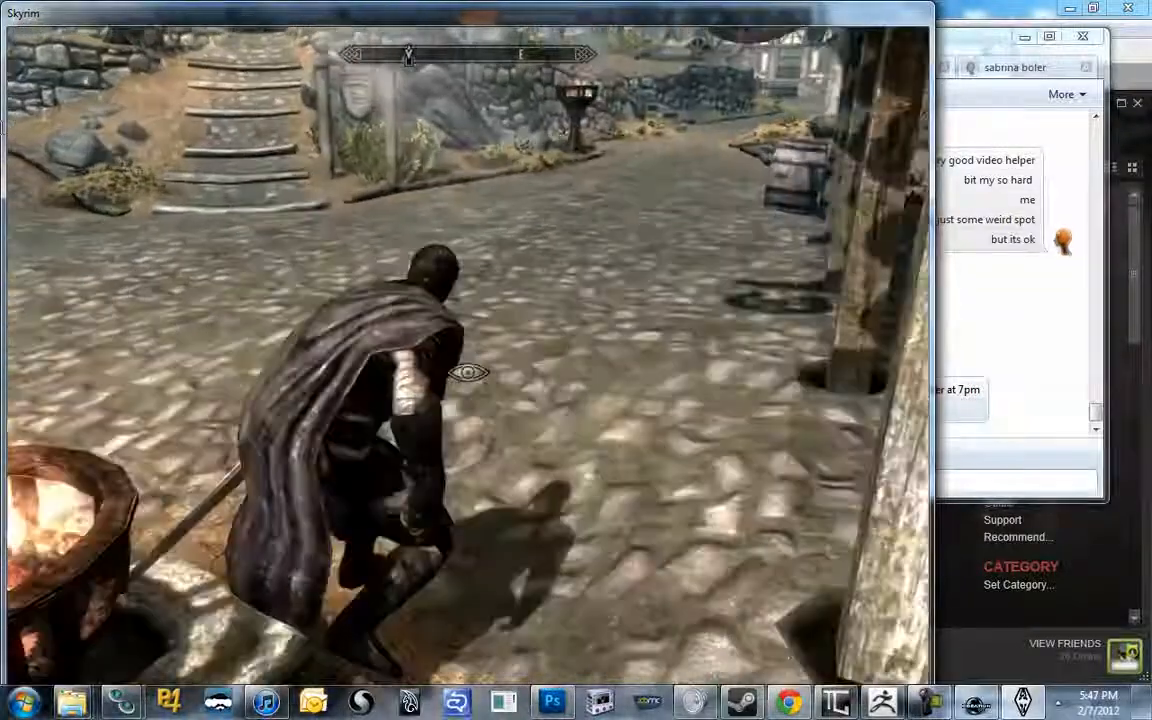
pyautogui.press('w')
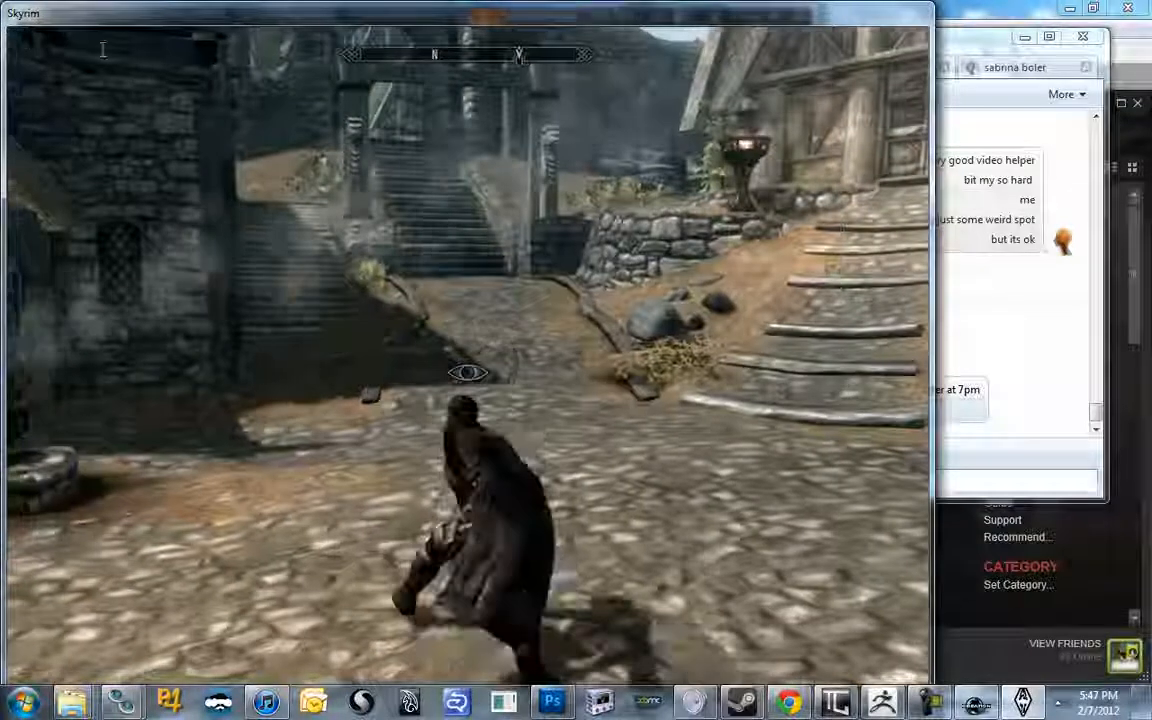
pyautogui.press('w')
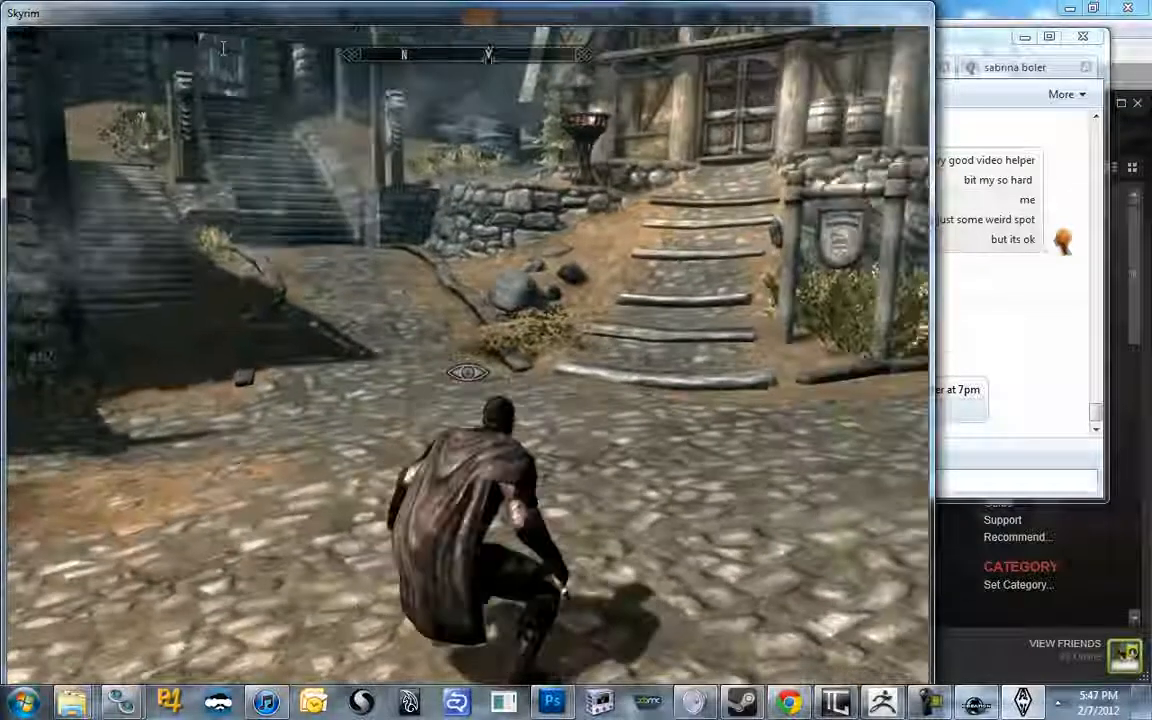
# View The Situation (Fine) among the inventory weapons, and switch from the game to the chat window
pyautogui.press('q')
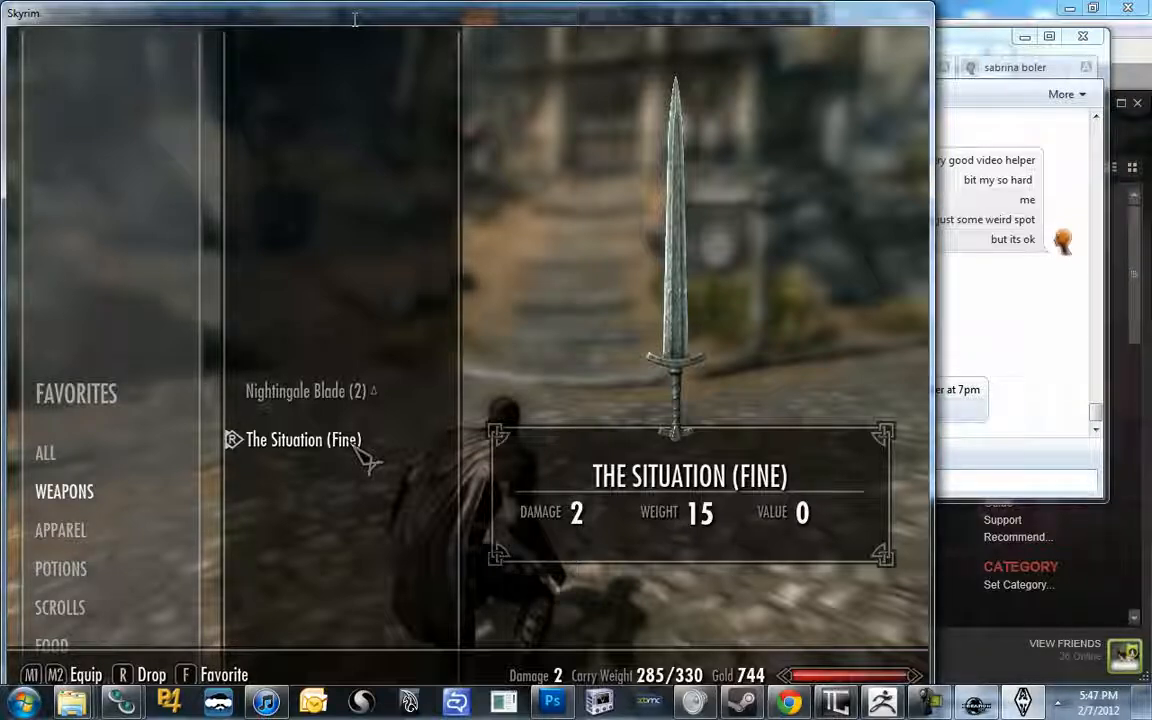
pyautogui.hotkey('alt', 'Tab')
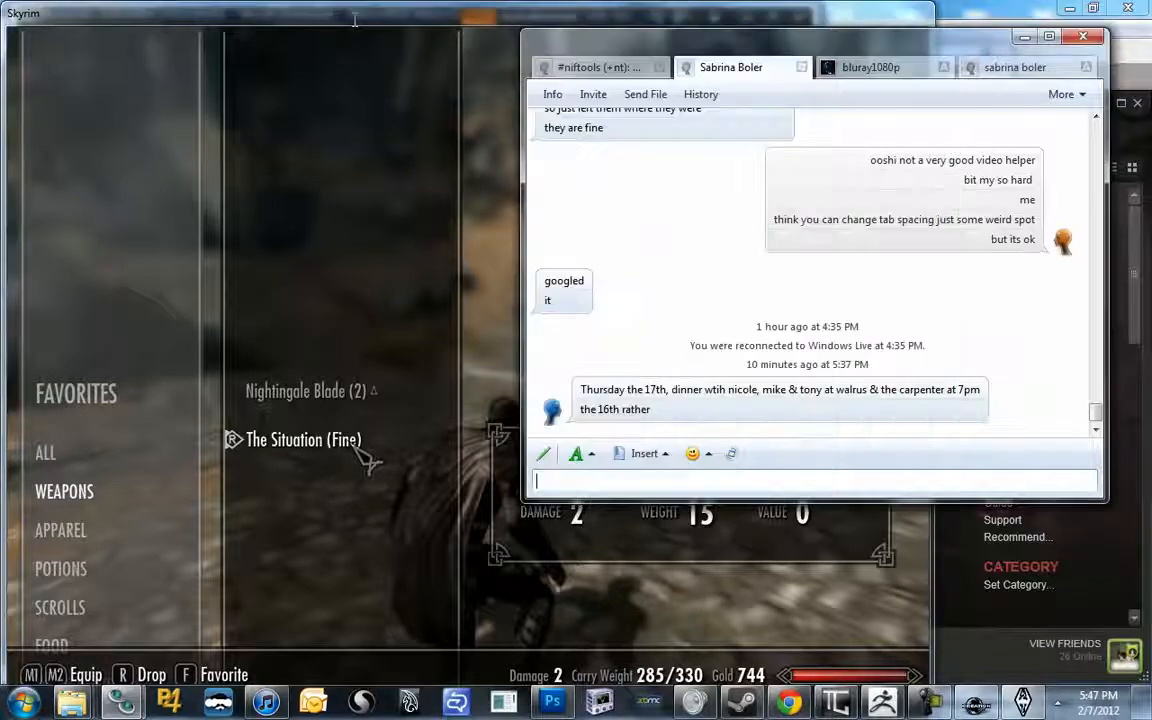